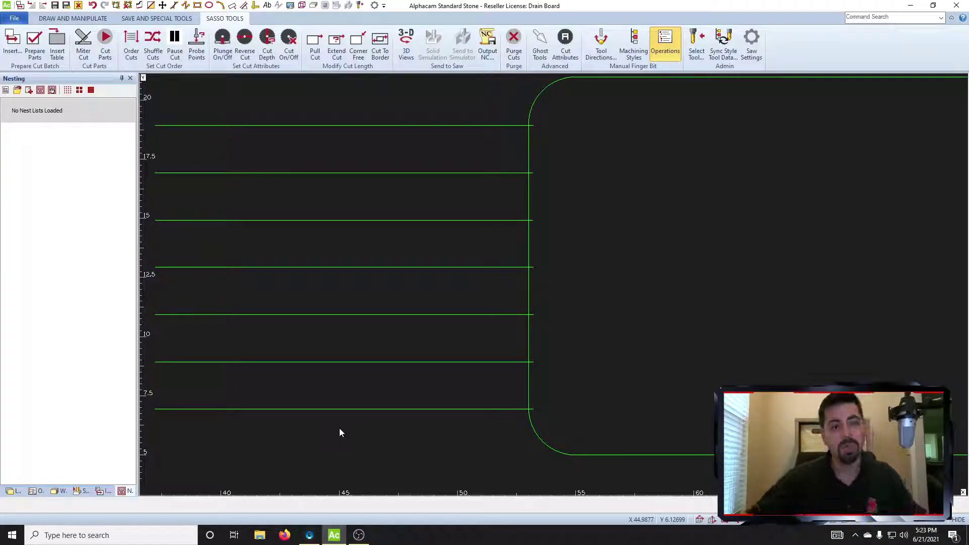
scroll(339, 414, "down", 2)
scroll(328, 364, "down", 1)
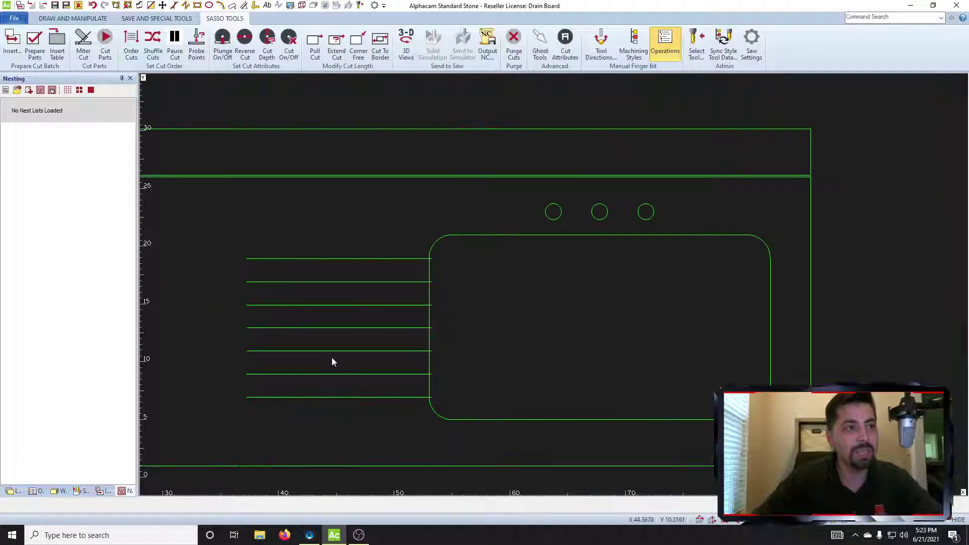
scroll(331, 361, "down", 1)
scroll(331, 355, "left", 2)
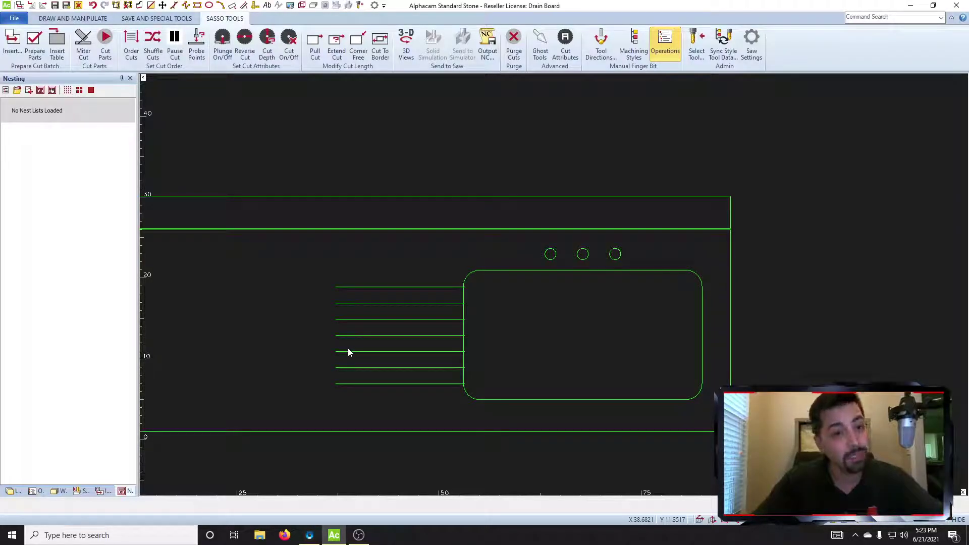
scroll(348, 351, "left", 2)
scroll(371, 348, "down", 3)
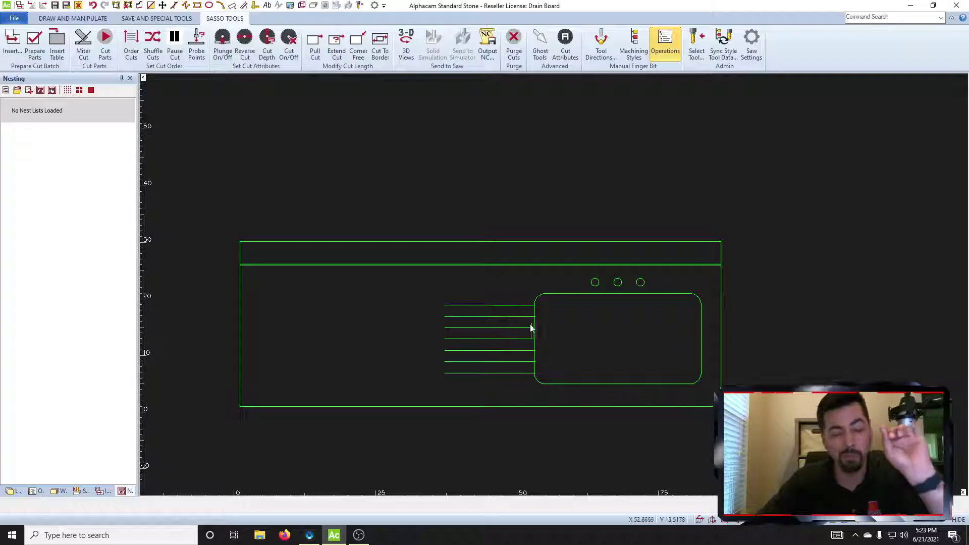
Find the Define Tool command and start a new ball end tool with tool number 2.
left_click(846, 18)
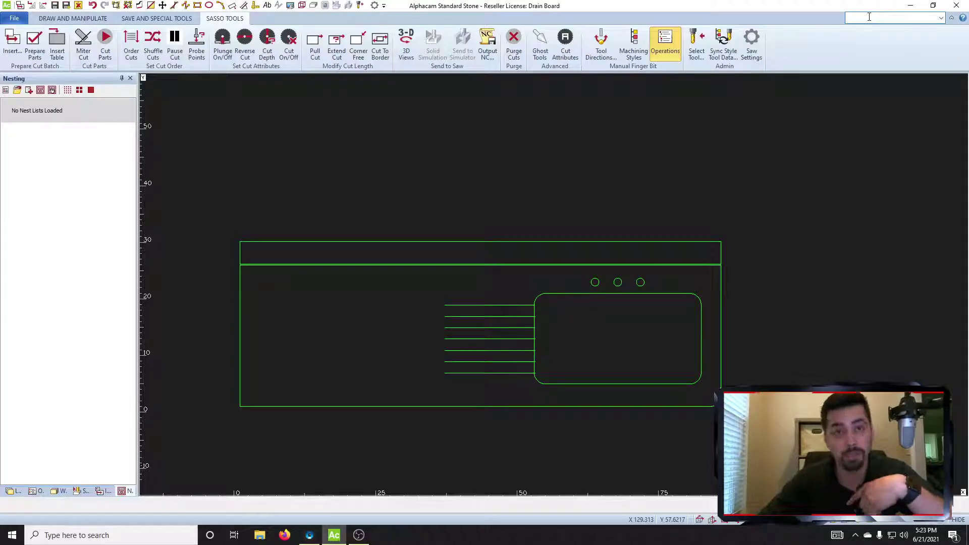
type("define")
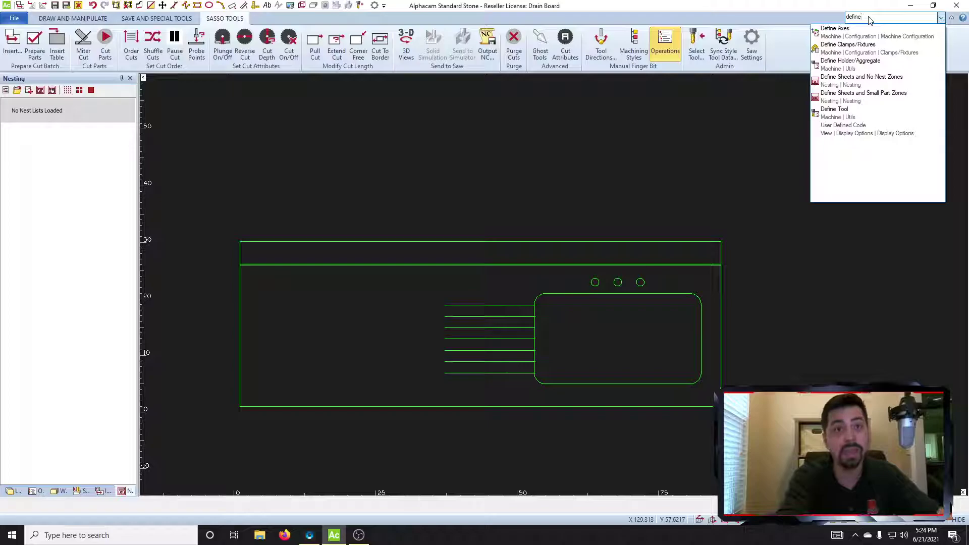
type(" tool")
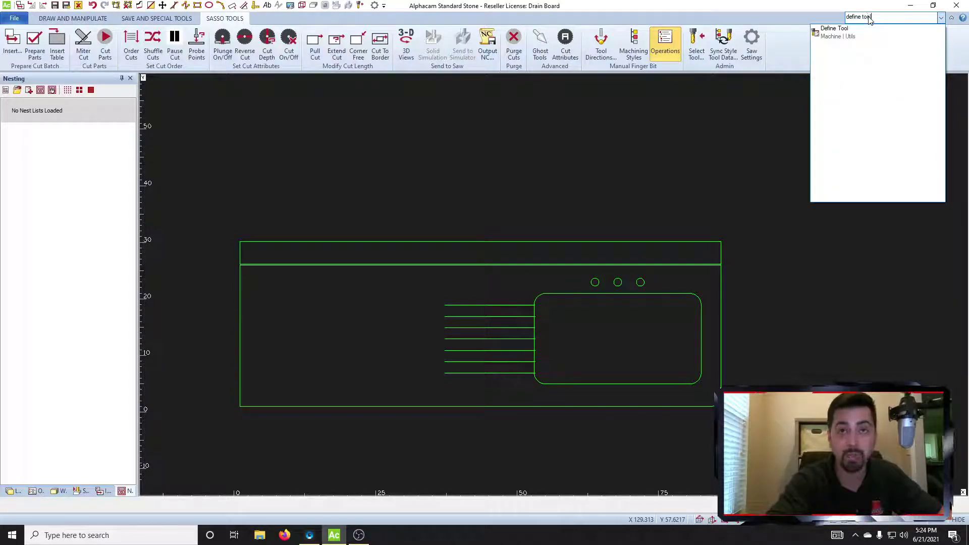
left_click(834, 31)
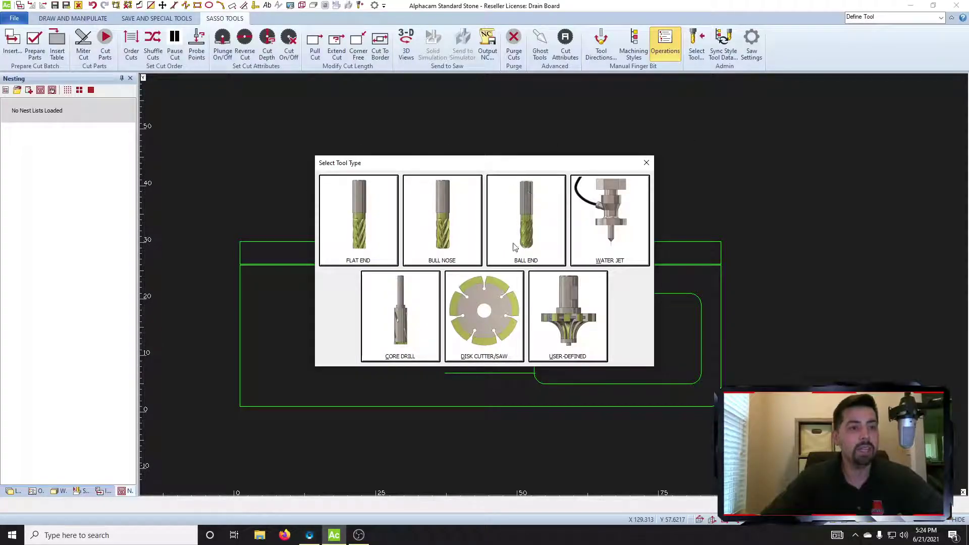
left_click(522, 216)
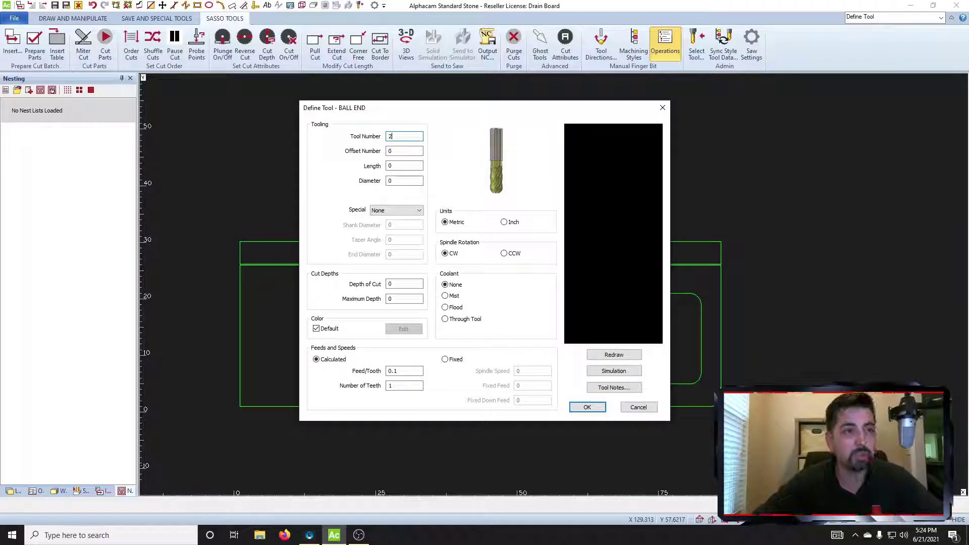
Give the ball end tool offset number 2, a length of 7.25 and a diameter of 0.5.
key("Tab")
type("2")
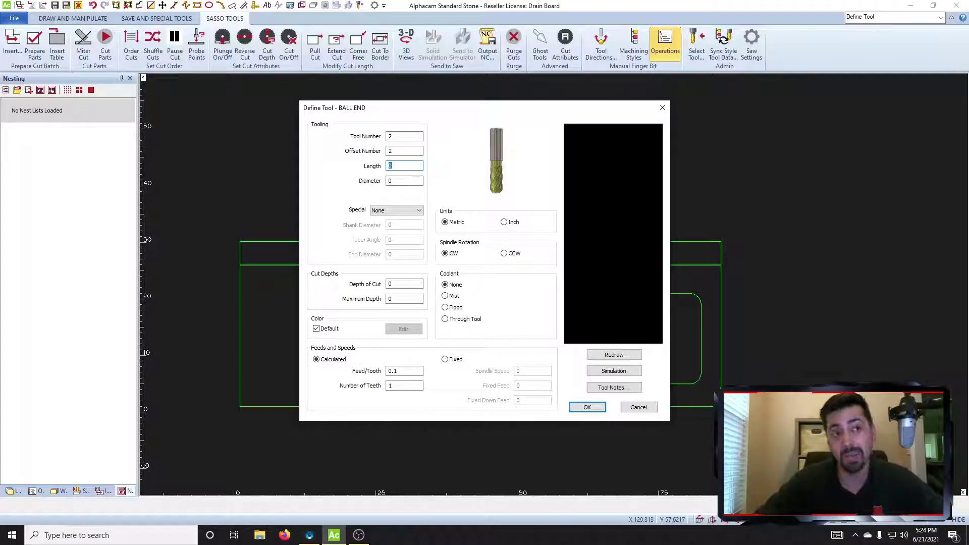
type("7.")
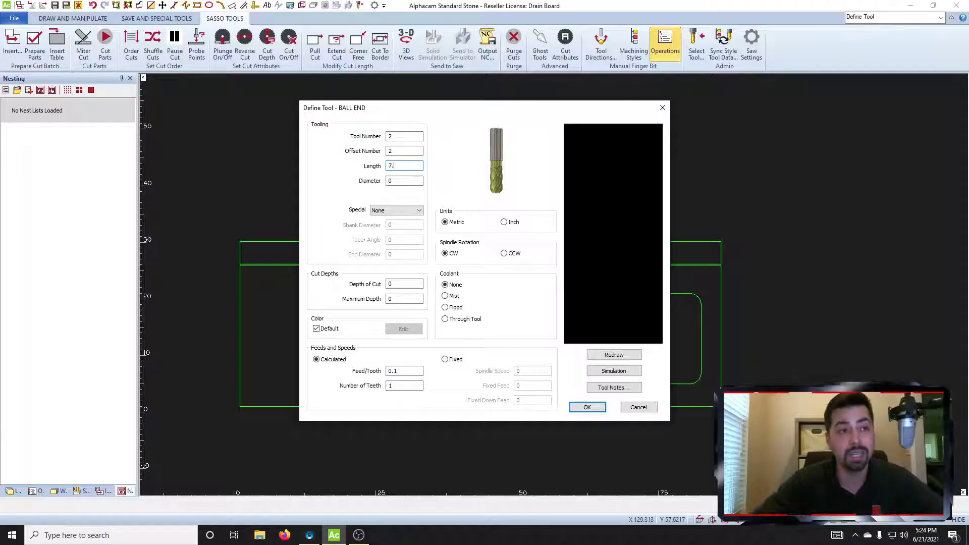
type("25")
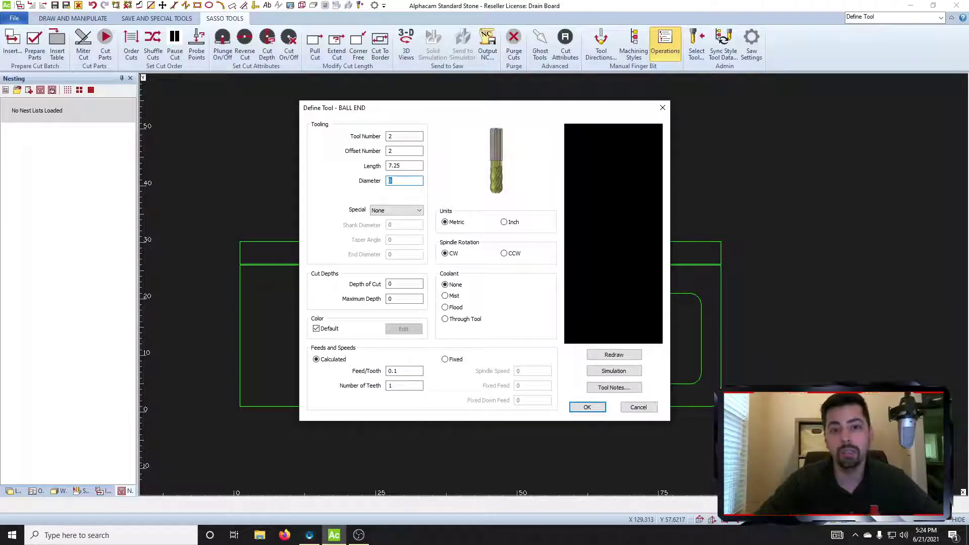
type(".5")
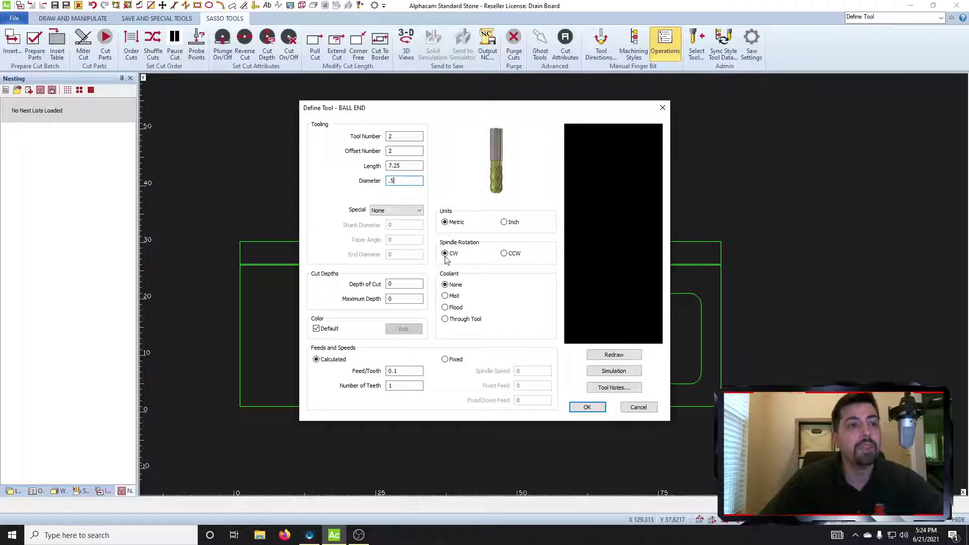
Set the tool's spindle rotation to CCW, its depth of cut to 0.1 and its maximum depth to 2.
left_click(513, 254)
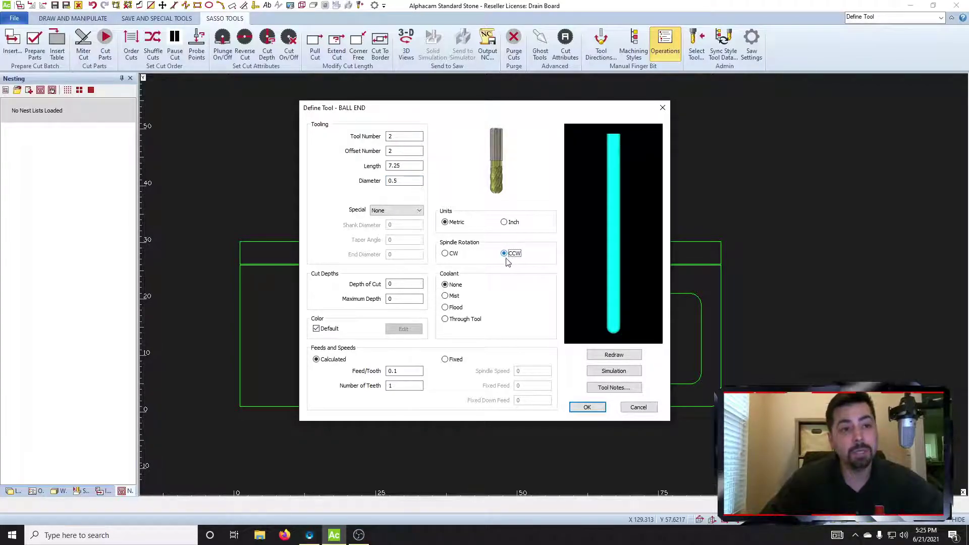
double_click(398, 284)
type("0.1")
key("Tab")
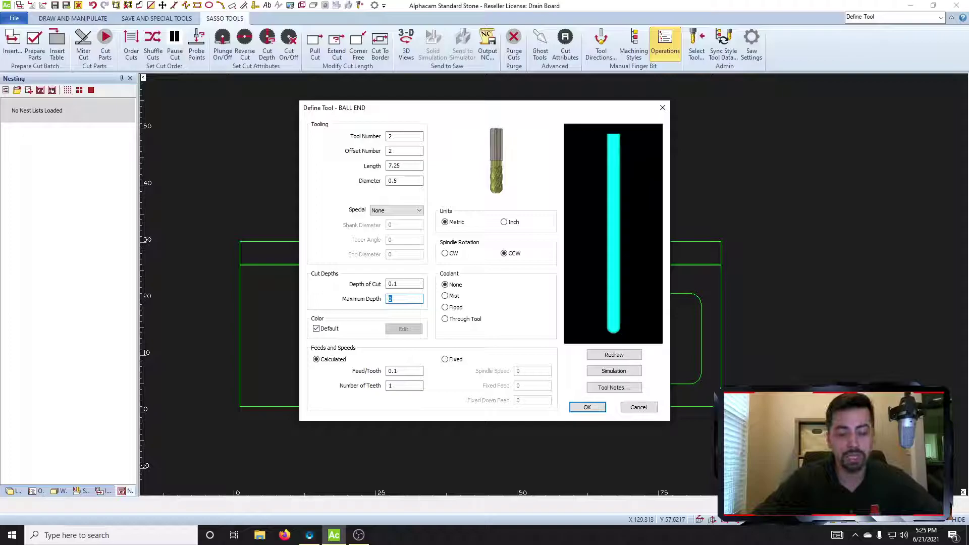
type("2")
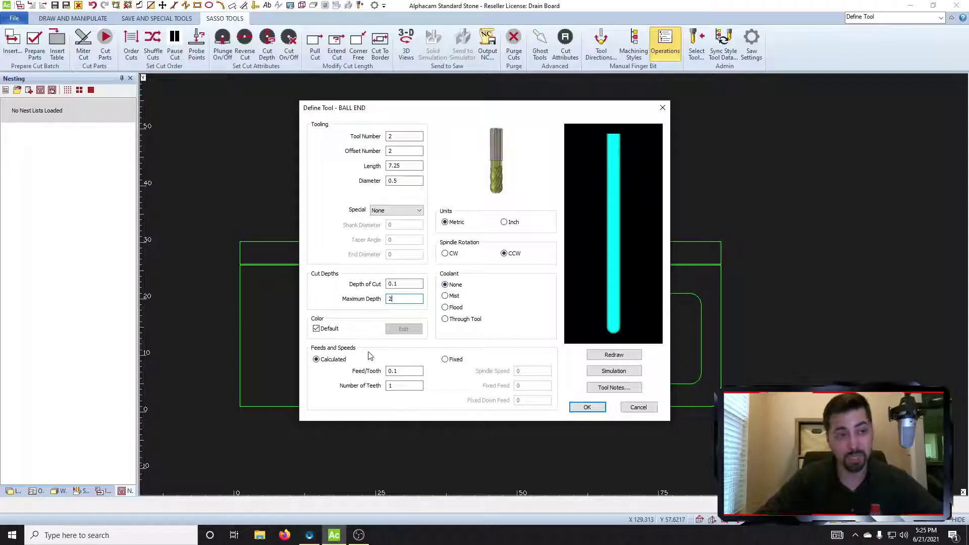
Use fixed feeds and speeds with spindle speed 4500, fixed feed 50 and fixed down feed 3.
left_click(446, 361)
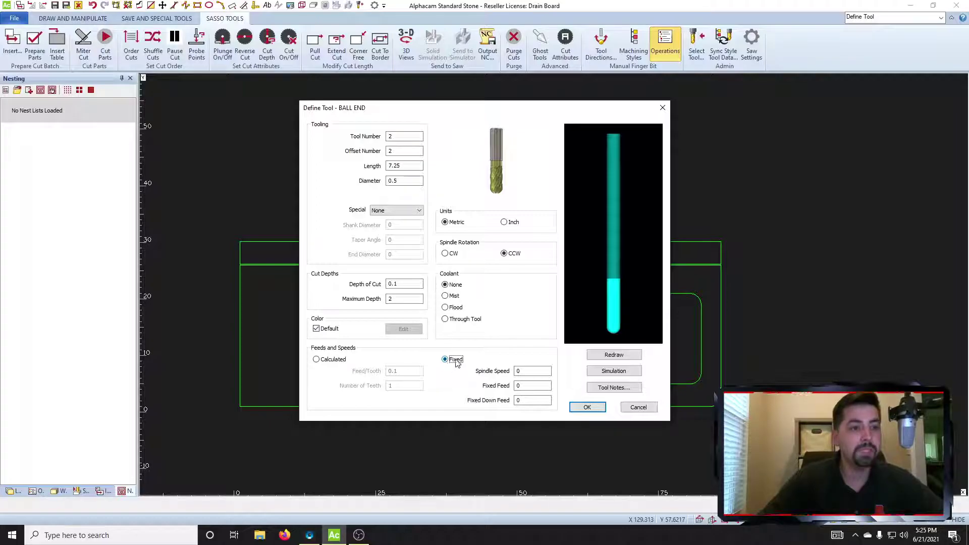
key("Tab")
type("4500")
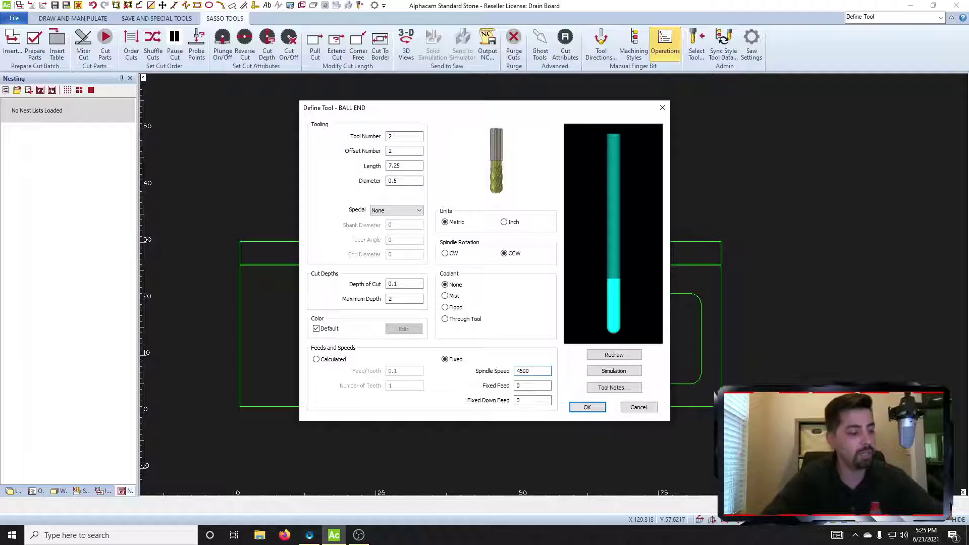
key("Tab")
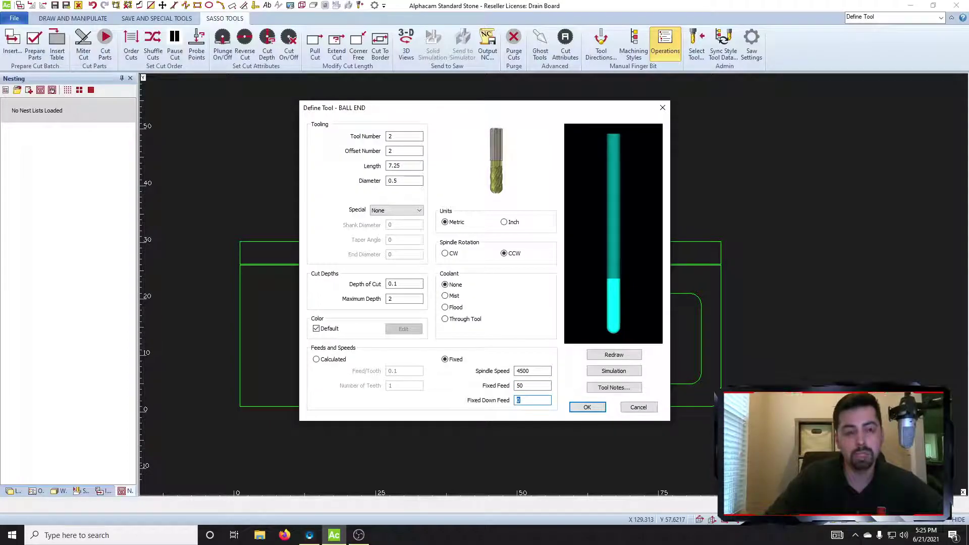
type("3")
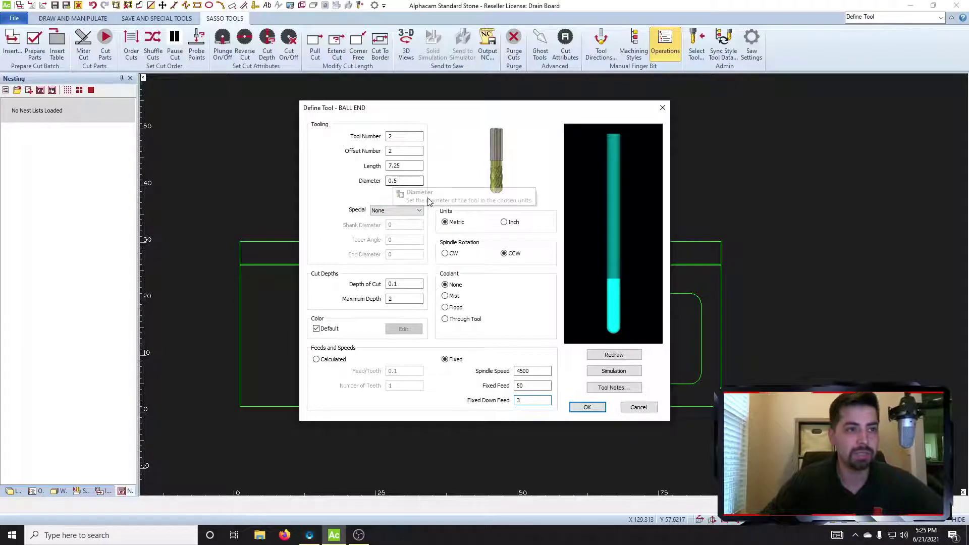
Save the tool as Ball End in the STools.Alp folder and leave tool definition.
left_click(578, 408)
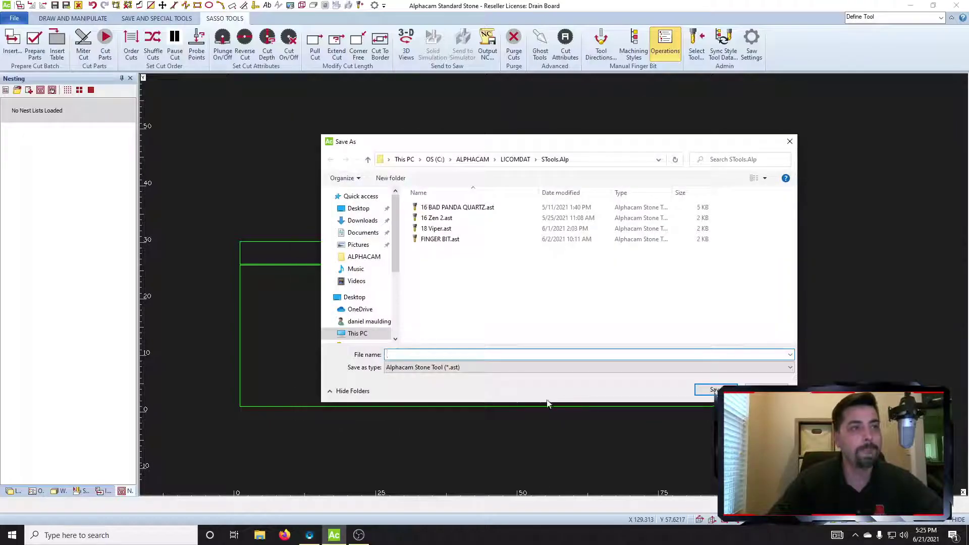
type("Ball End")
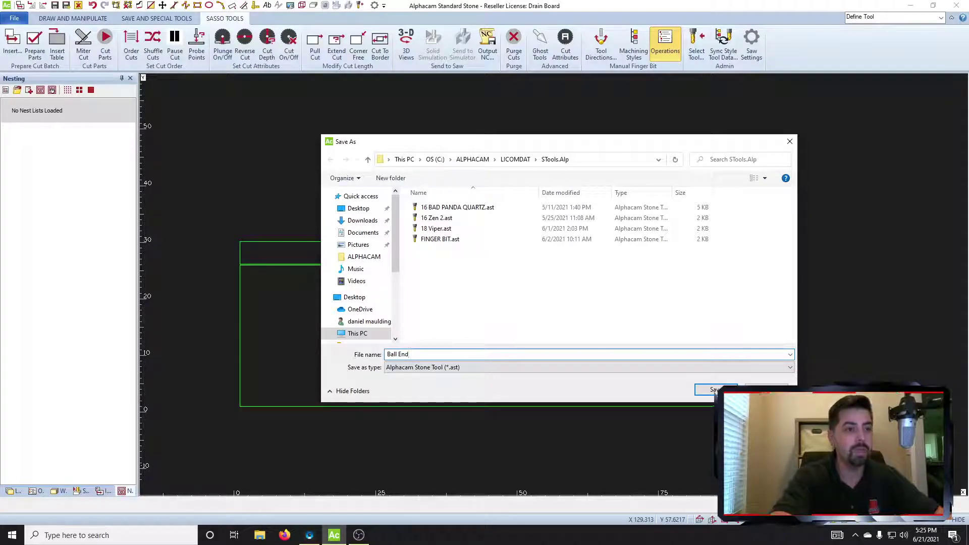
left_click(699, 395)
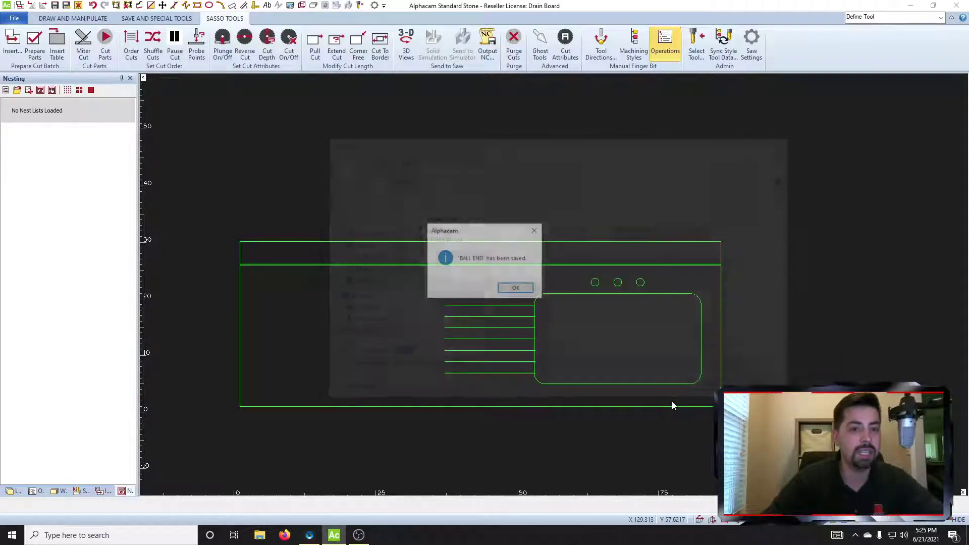
left_click(519, 290)
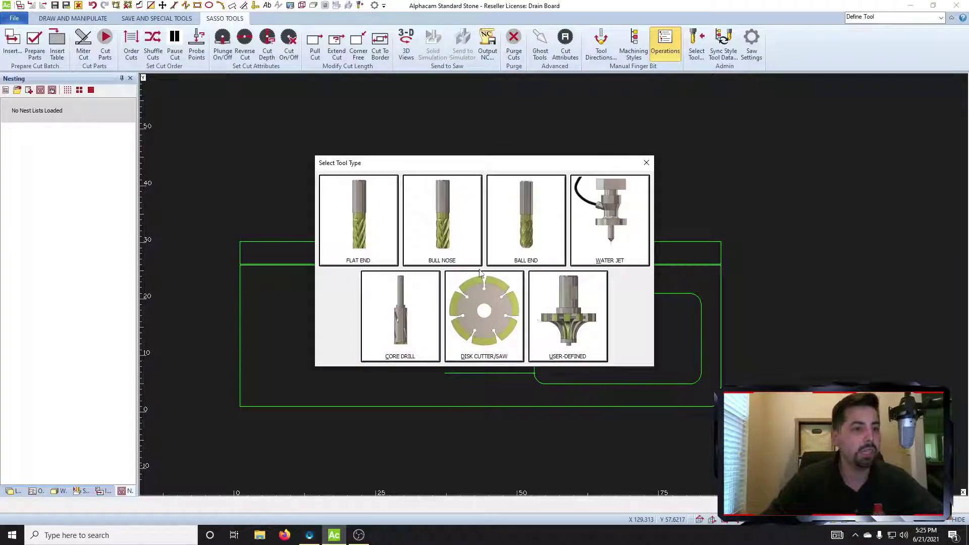
left_click(647, 162)
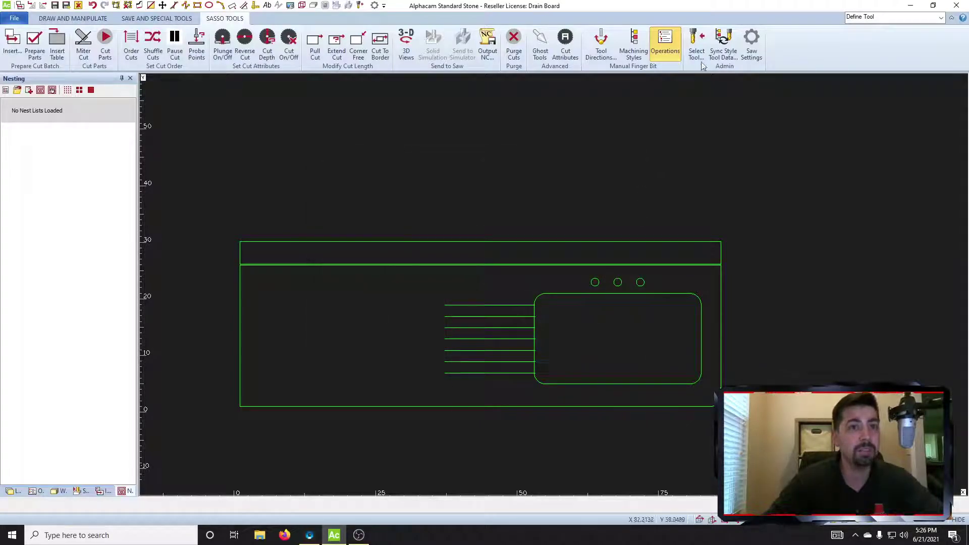
Check the saved Ball End tool in the tool library without placing it in the drawing.
left_click(697, 41)
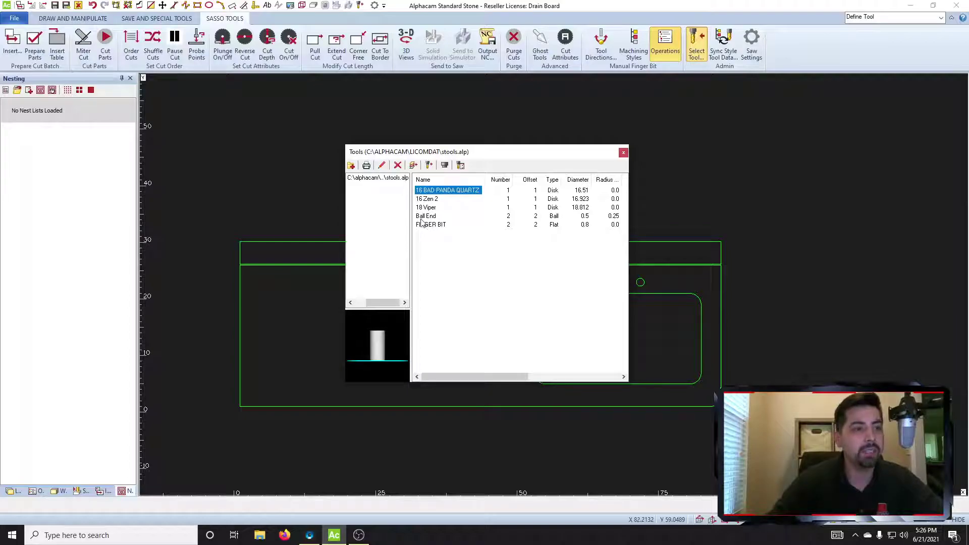
double_click(431, 219)
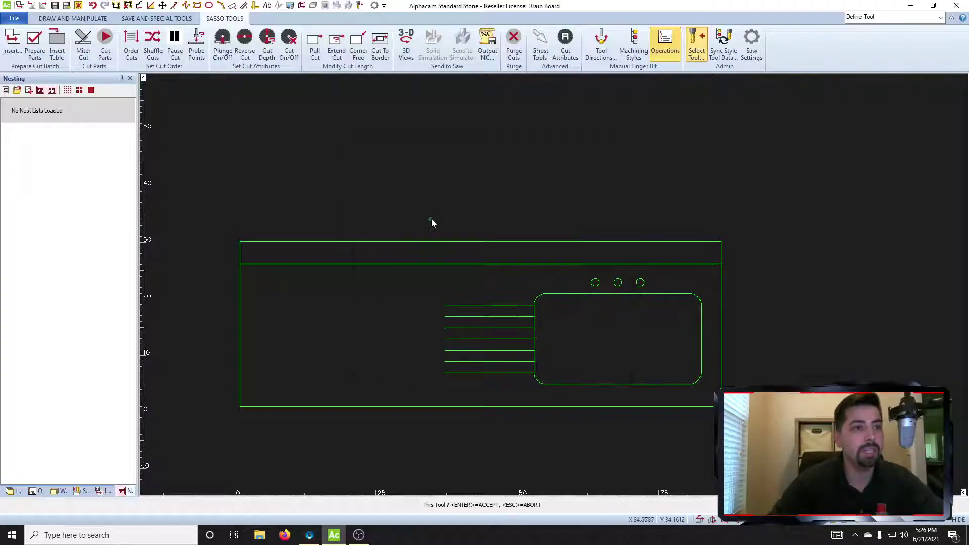
key("Escape")
left_click(624, 152)
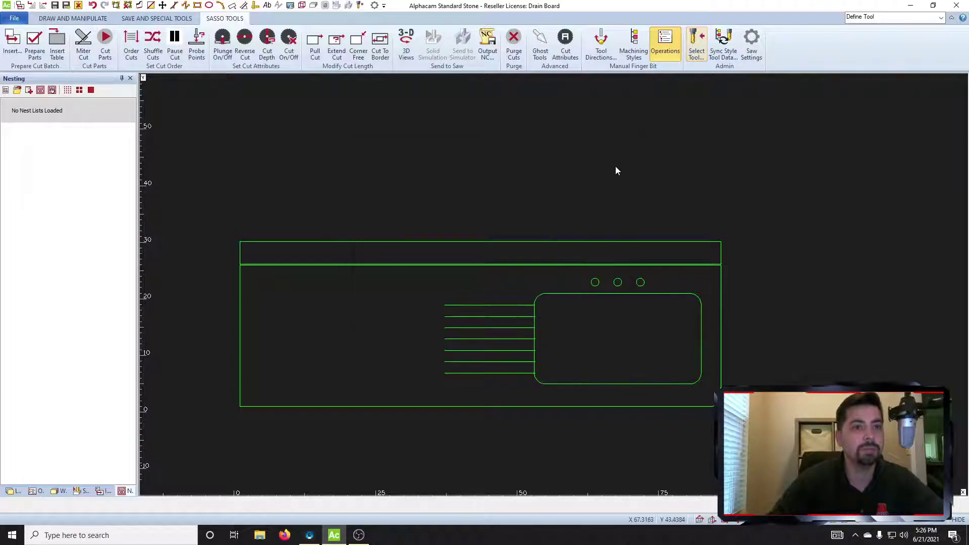
Change the horizontal drain board lines beside the sink cutout from geometry to construction.
scroll(457, 341, "down", 2)
scroll(451, 331, "up", 2)
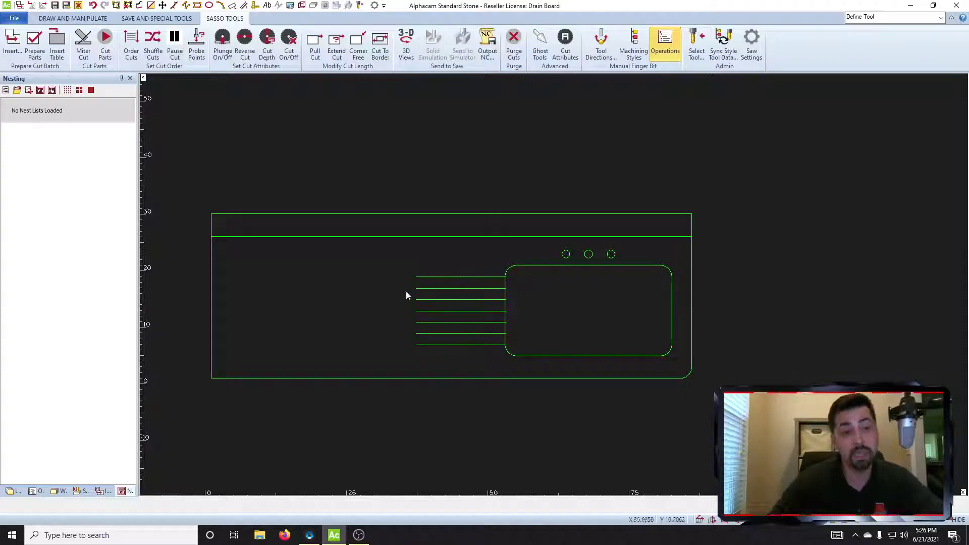
scroll(490, 328, "up", 2)
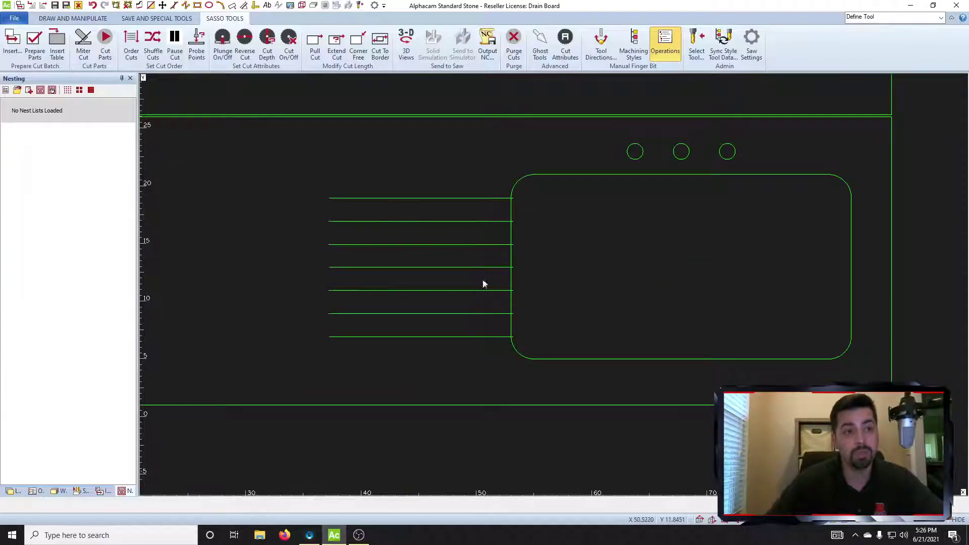
scroll(482, 284, "down", 2)
scroll(187, 60, "up", 1)
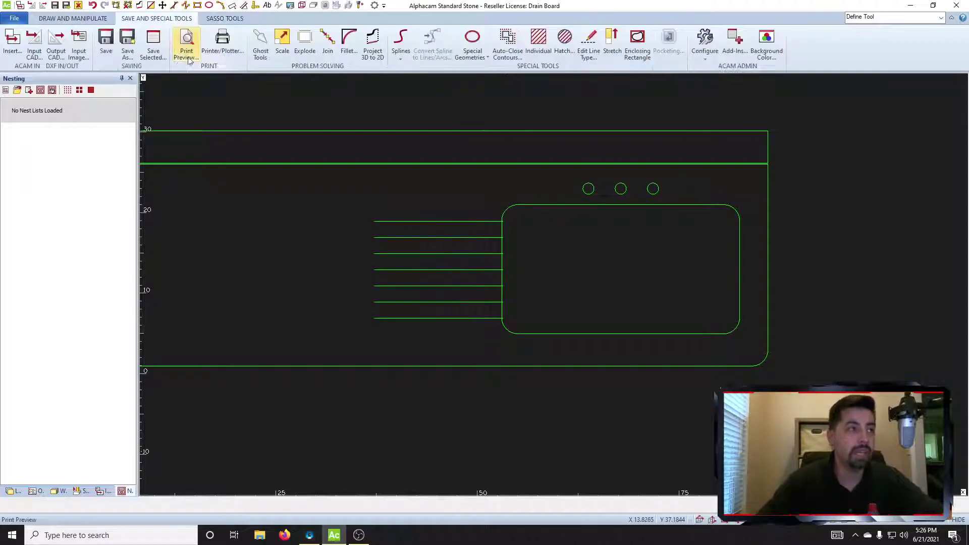
scroll(187, 60, "up", 1)
left_click(494, 50)
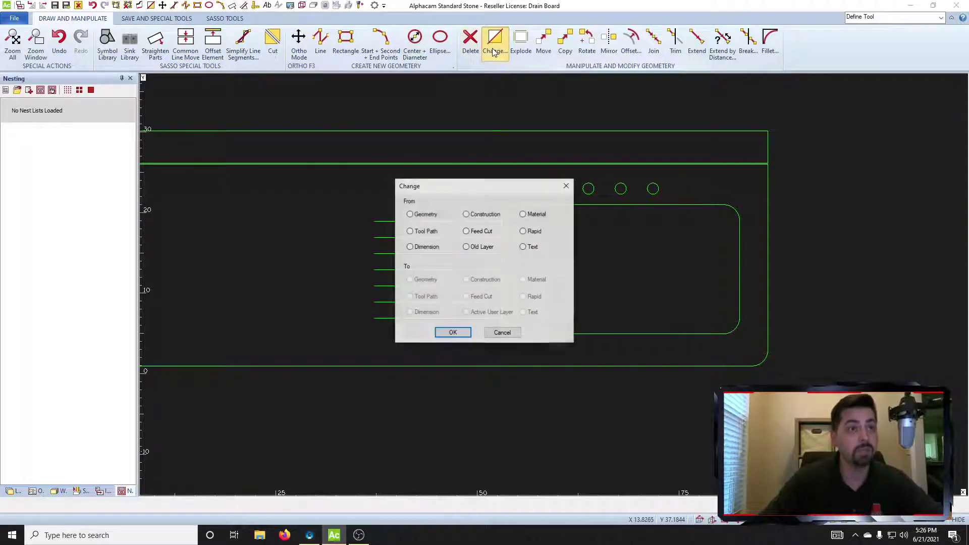
left_click(420, 214)
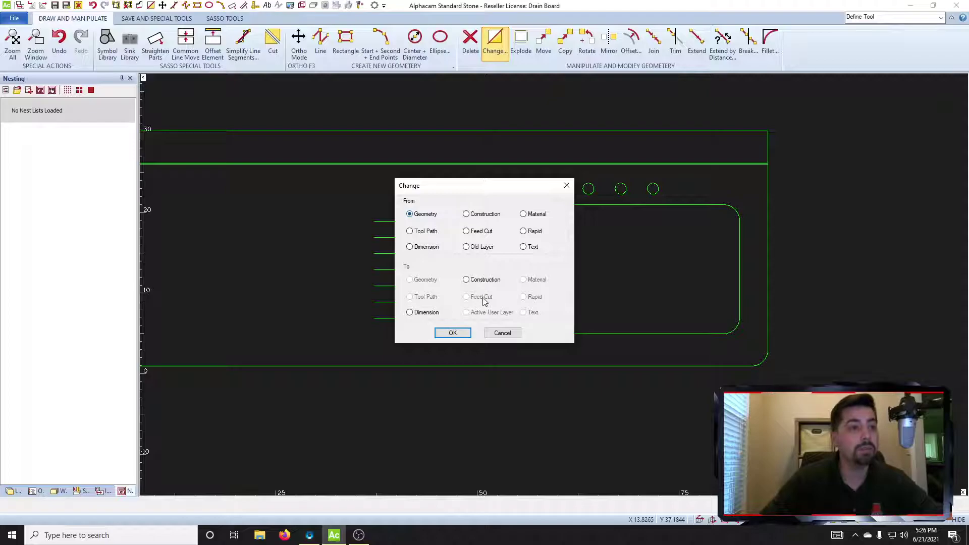
left_click(467, 280)
left_click(453, 333)
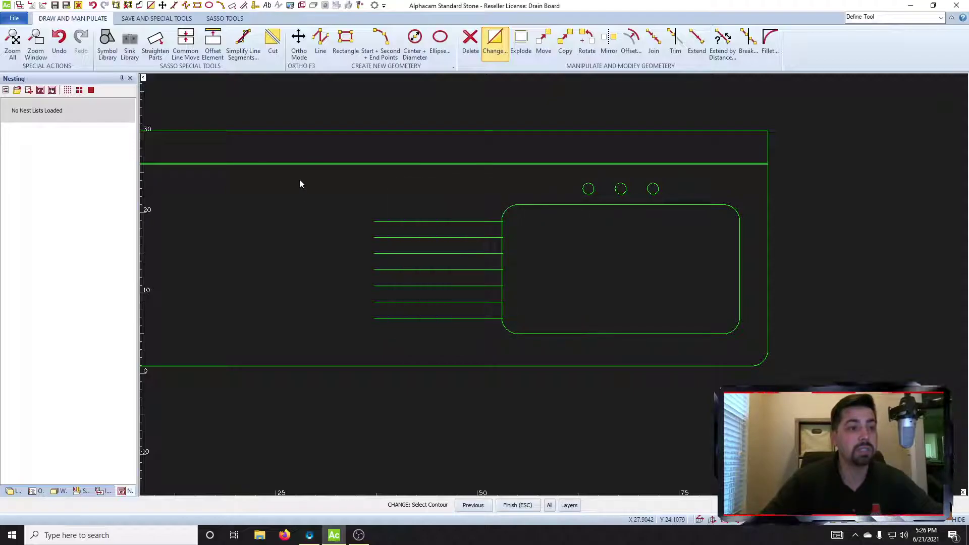
left_click(299, 180)
left_click(564, 354)
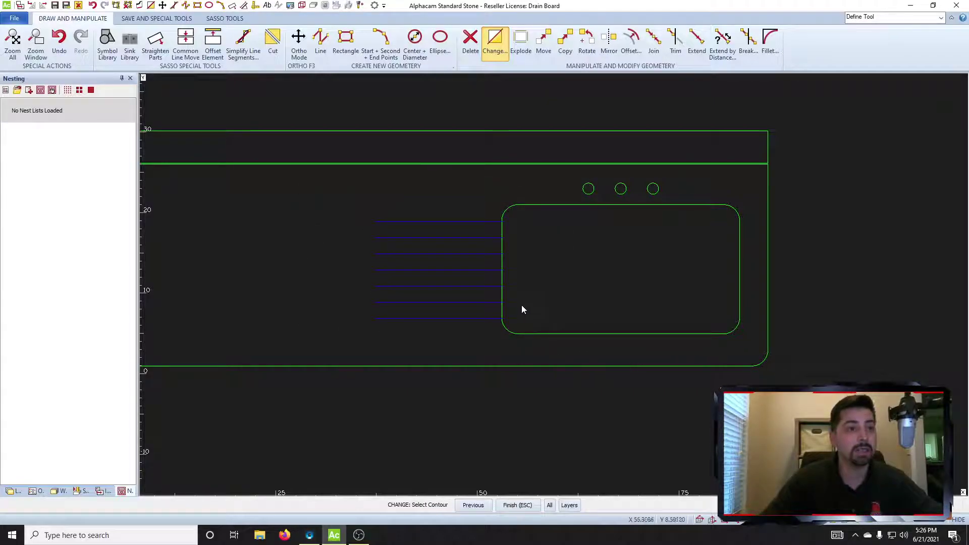
key("Escape")
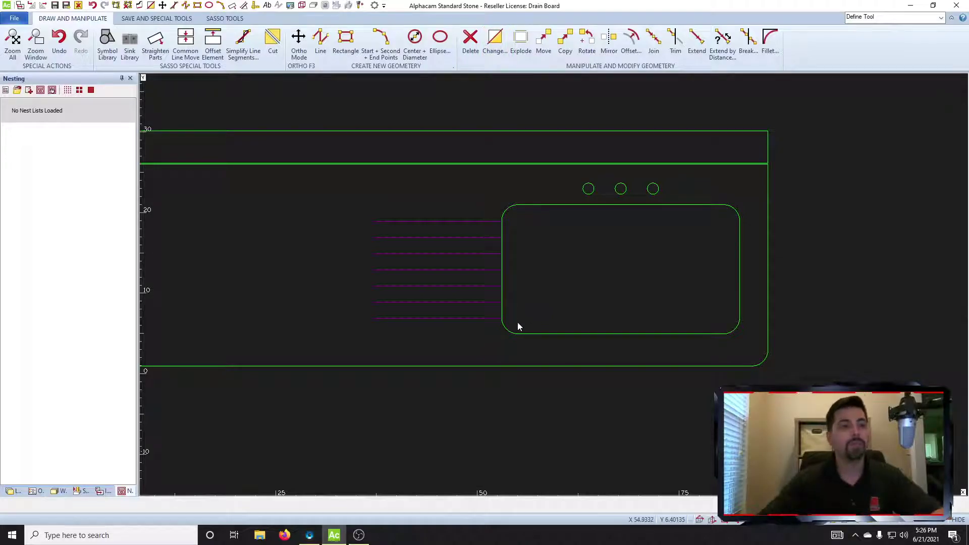
Insert the 3cm front table with construction lines created and the existing table purged.
key("F2")
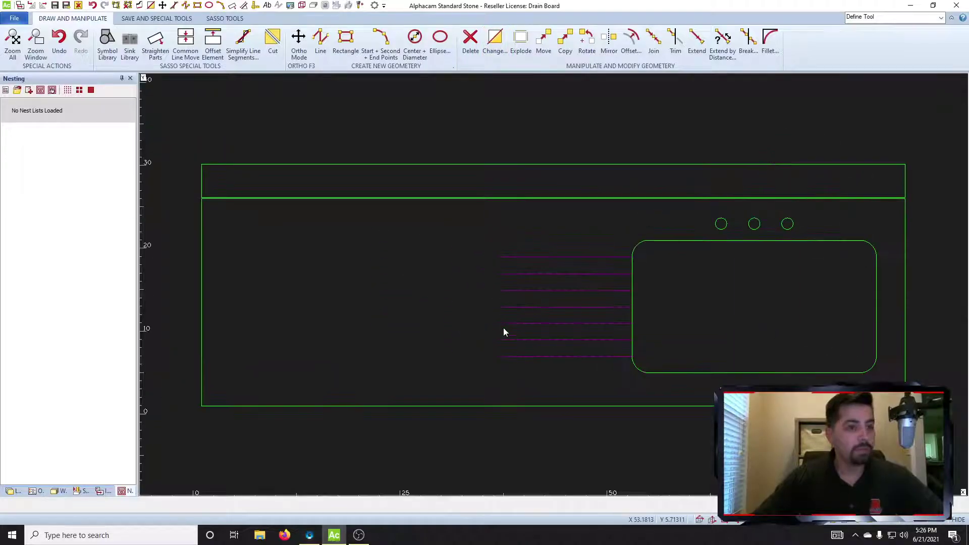
left_click(225, 18)
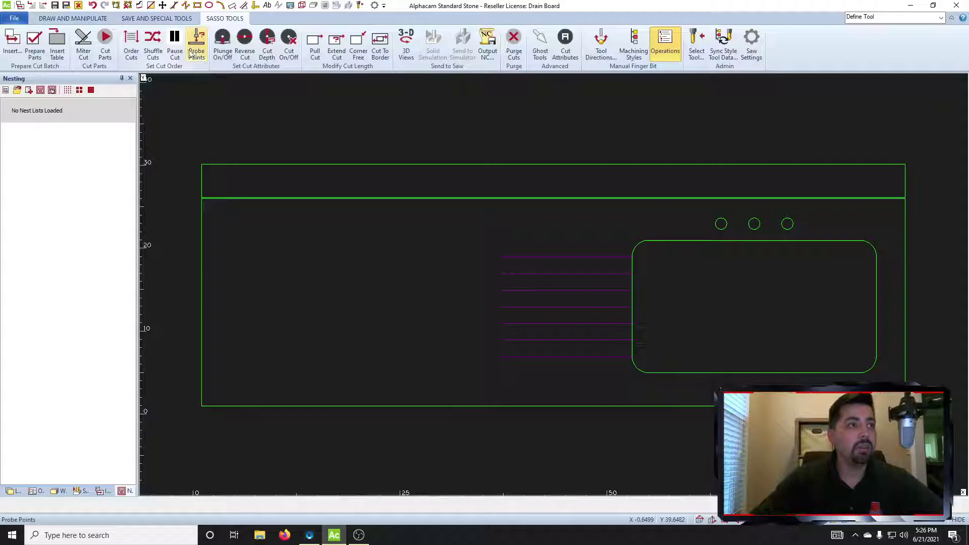
left_click(57, 54)
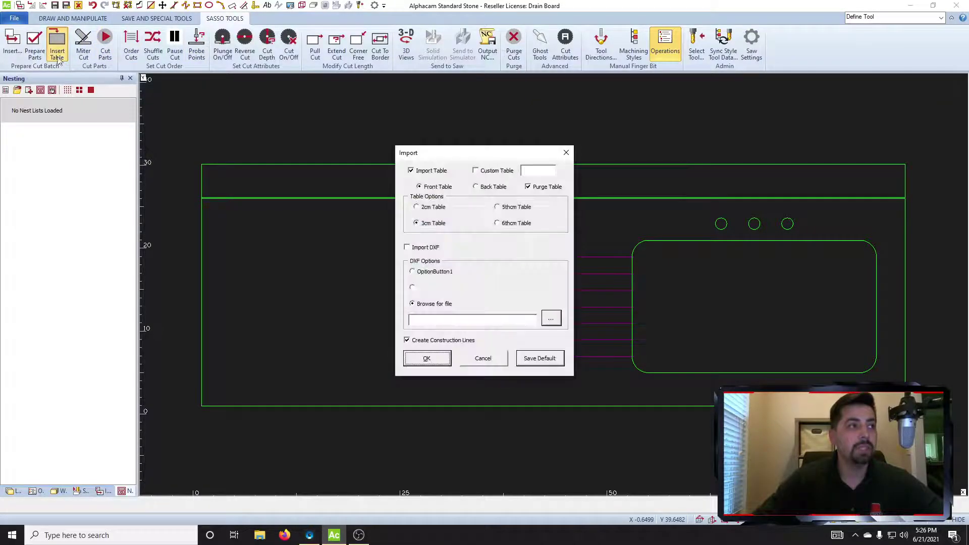
left_click(432, 359)
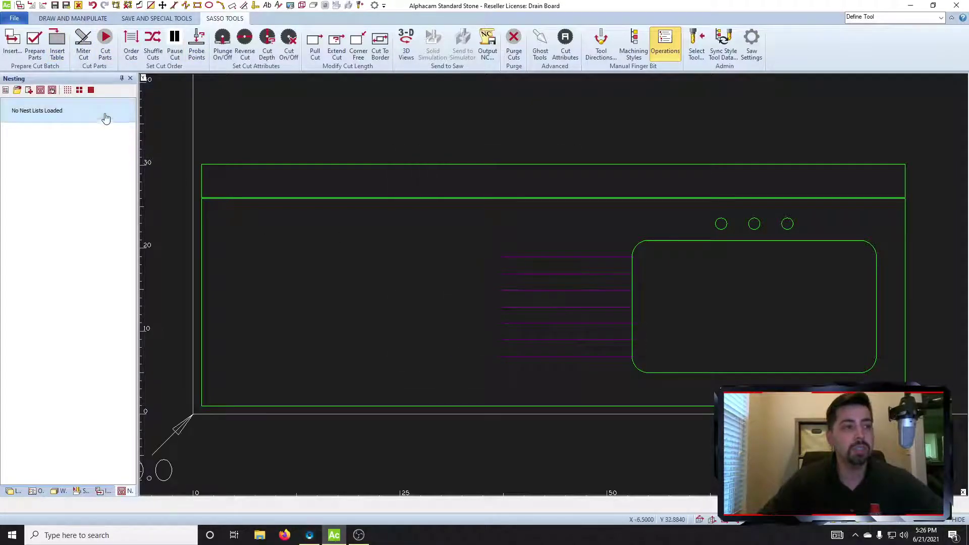
Cut the parts on Machine1 with the 16 BAD PANDA QUARTZ blade, Finger Bit style and Helical style.
left_click(107, 59)
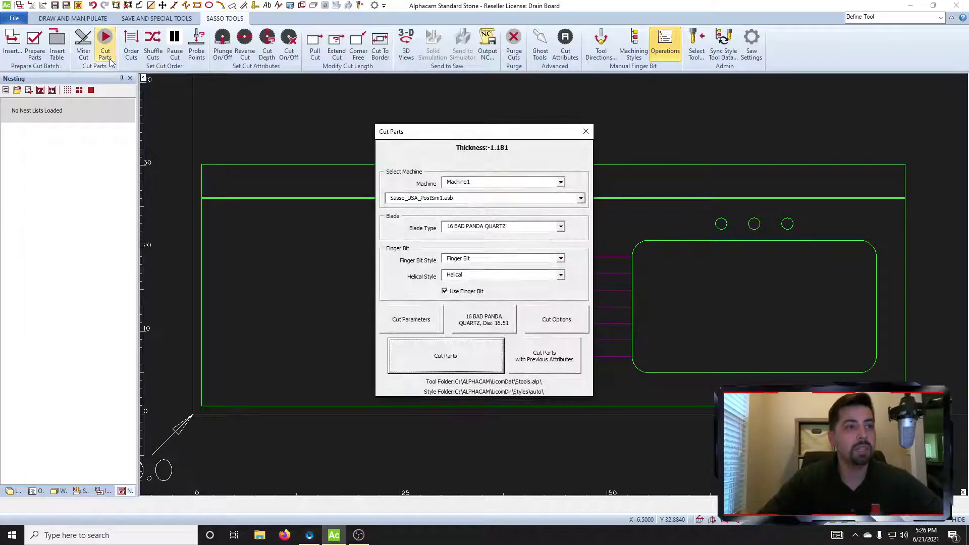
left_click(464, 365)
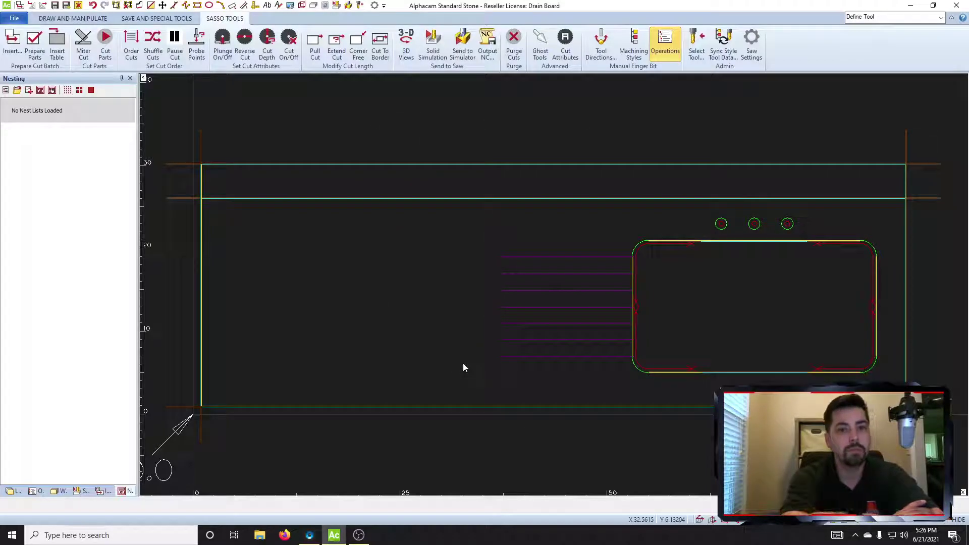
scroll(528, 418, "up", 4)
middle_click_drag(582, 402, 575, 363)
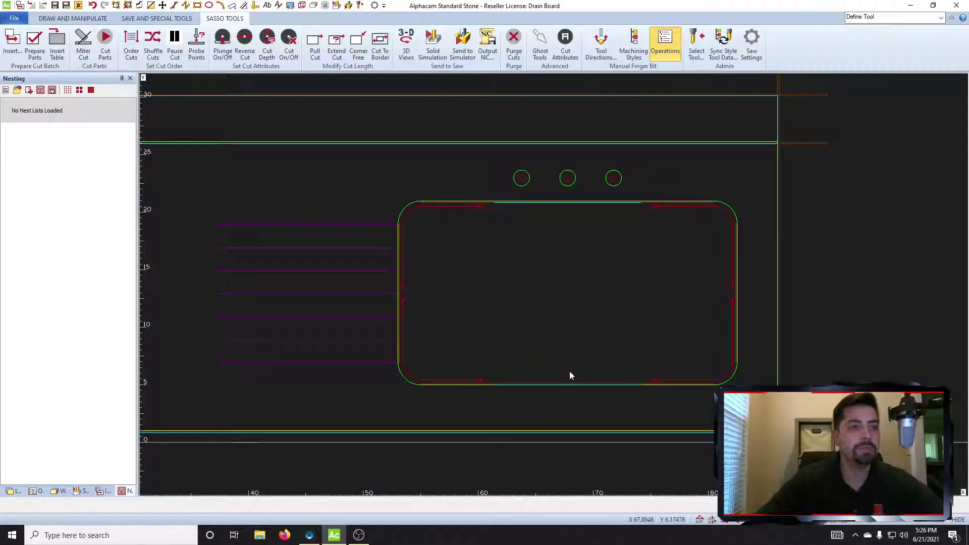
middle_click_drag(398, 389, 331, 343)
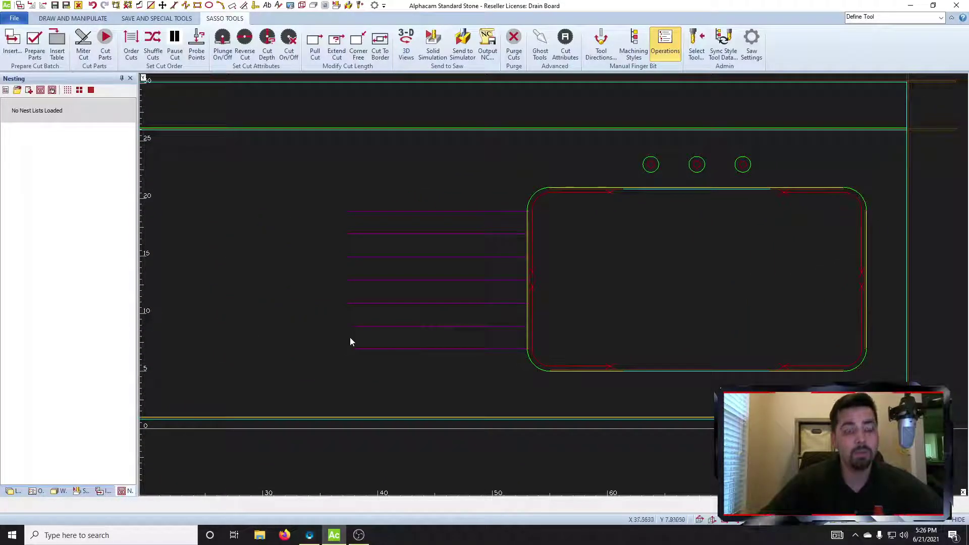
scroll(343, 338, "up", 1)
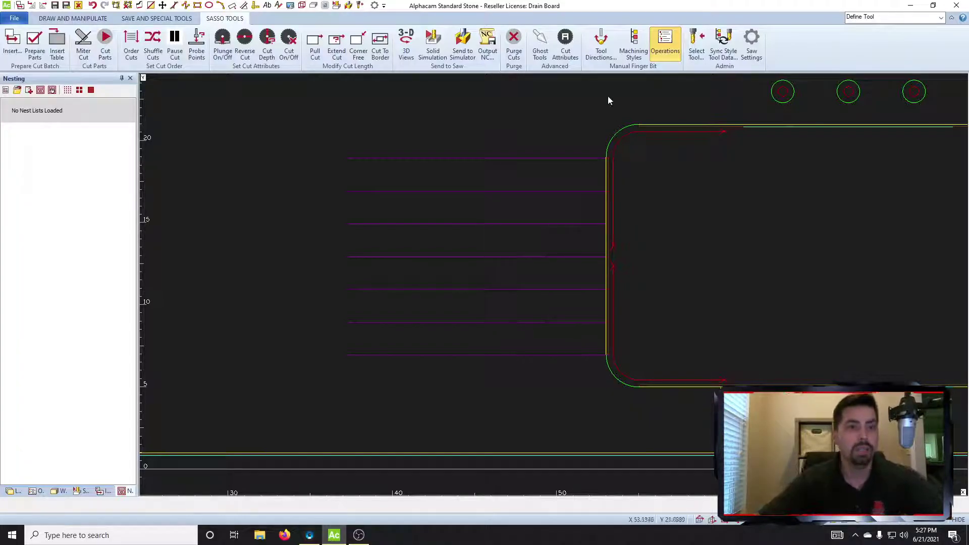
Show the machining styles with the 2cm and Auto folders collapsed and the 3cm folder expanded.
left_click(634, 48)
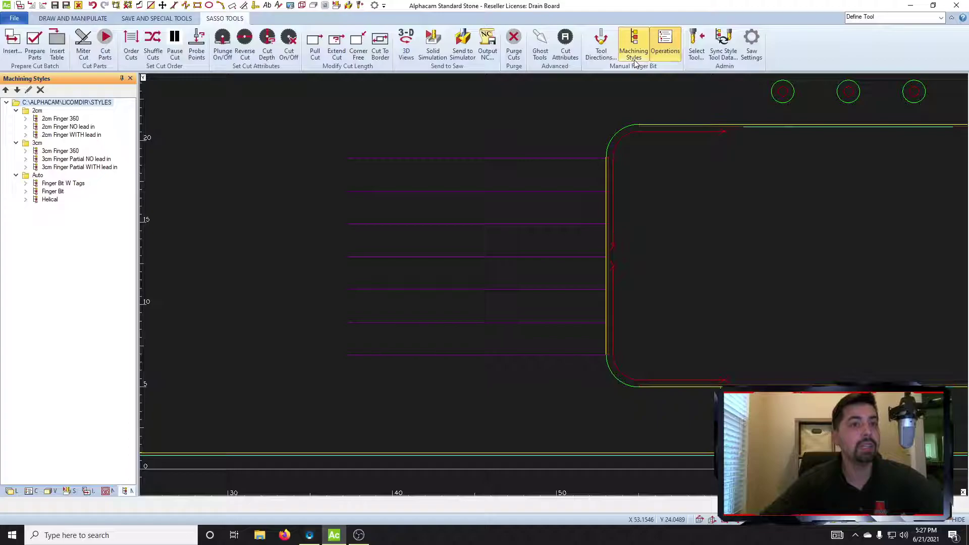
left_click(7, 103)
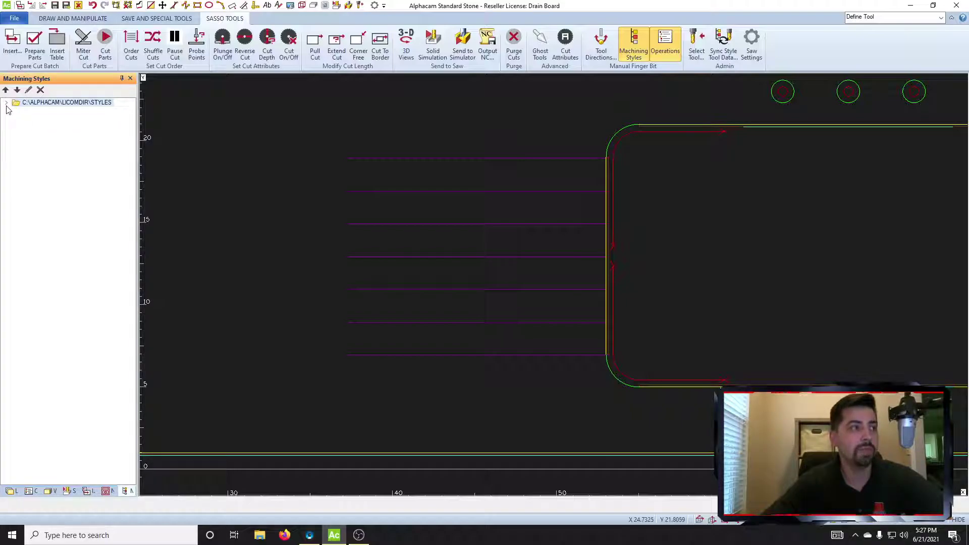
double_click(38, 103)
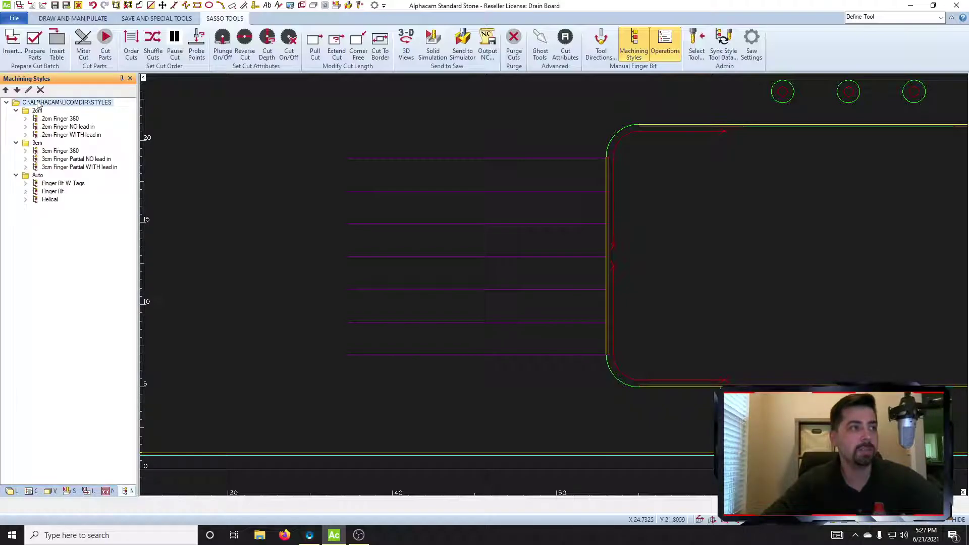
double_click(37, 110)
double_click(37, 118)
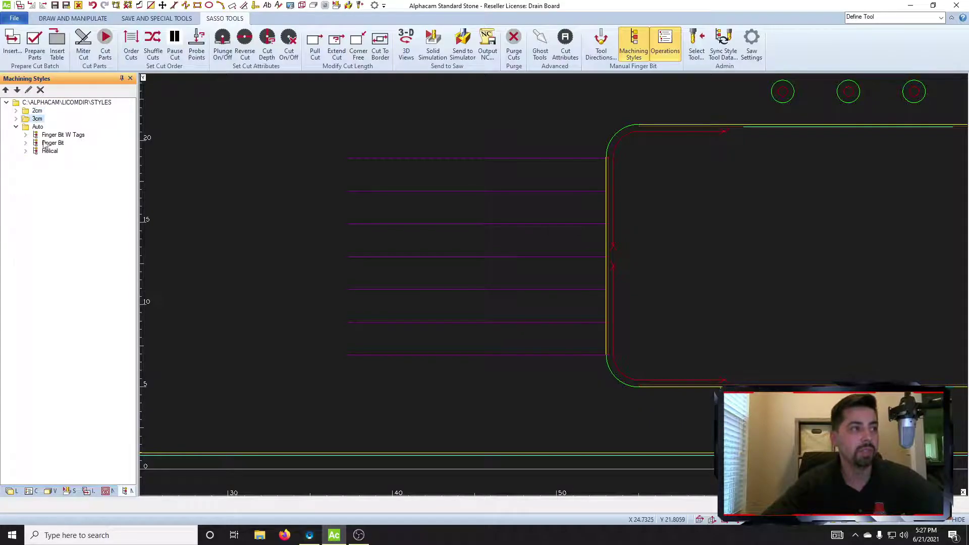
double_click(35, 129)
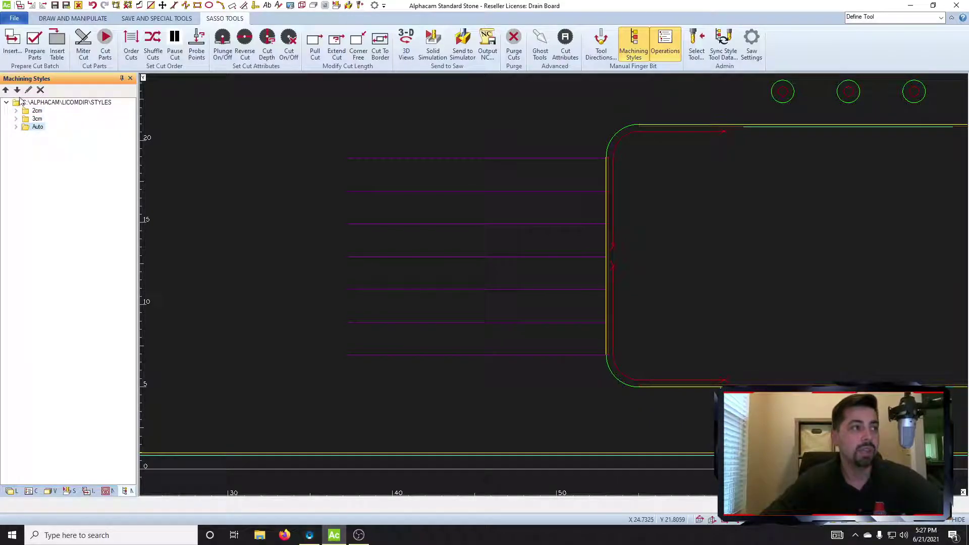
left_click(38, 117)
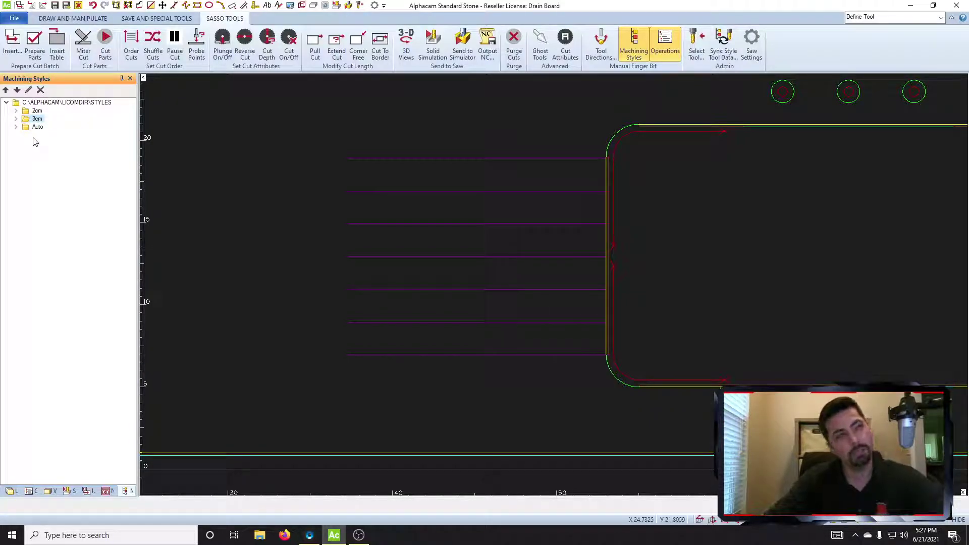
key("Up")
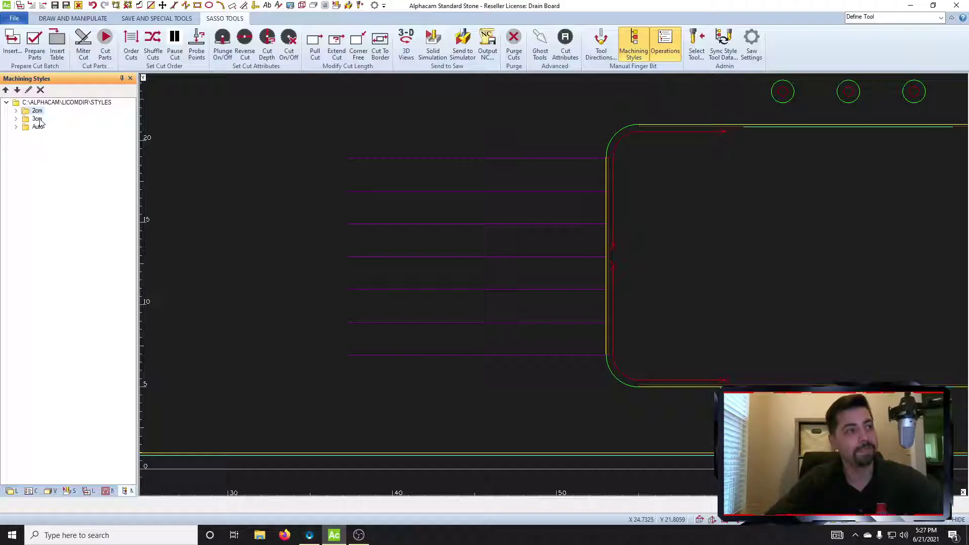
double_click(37, 119)
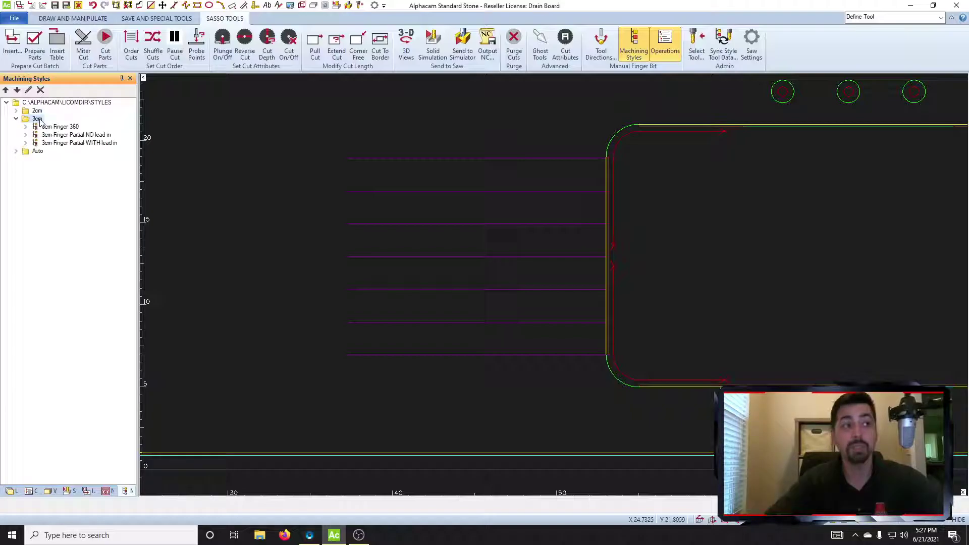
Copy the 3cm Finger Partial NO lead in style and rename the copy as .05.
left_click(60, 135)
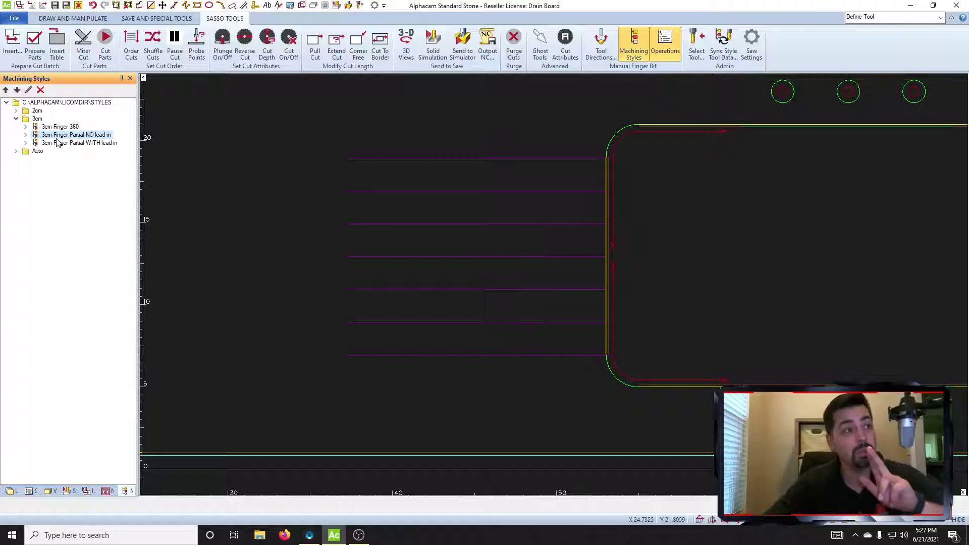
right_click(54, 137)
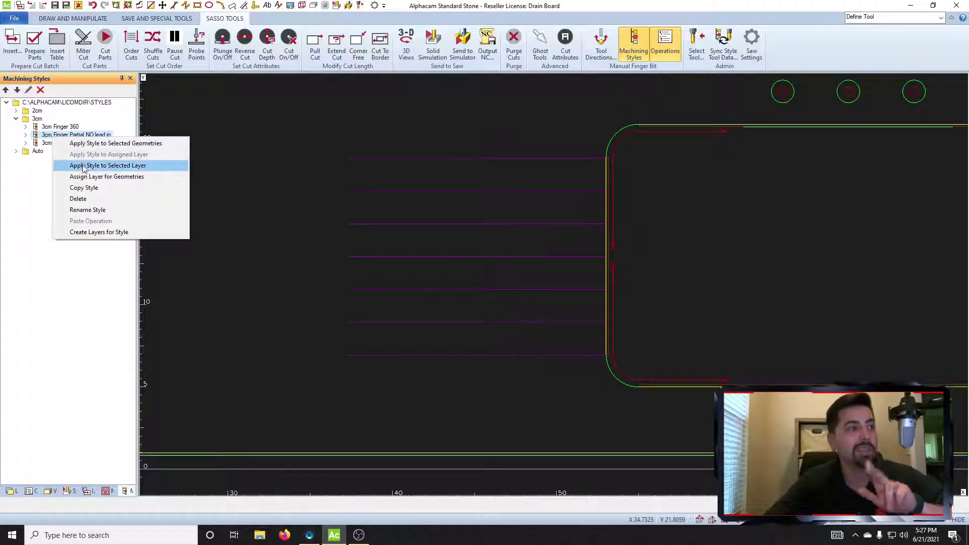
left_click(87, 188)
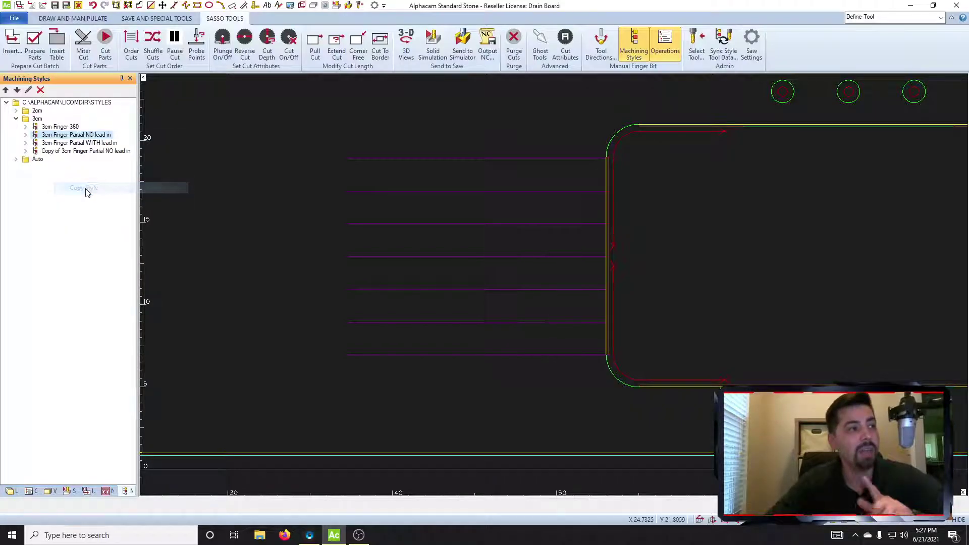
left_click(74, 153)
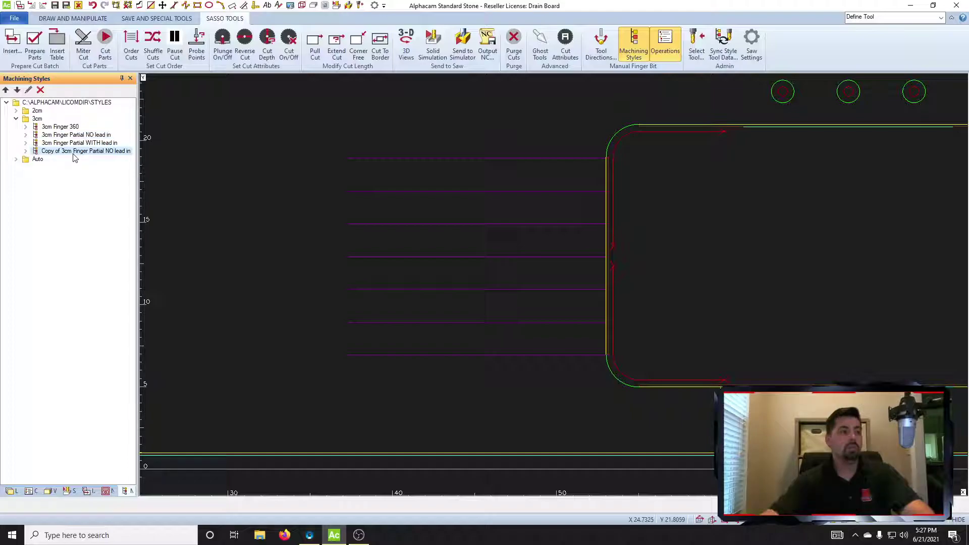
right_click(46, 152)
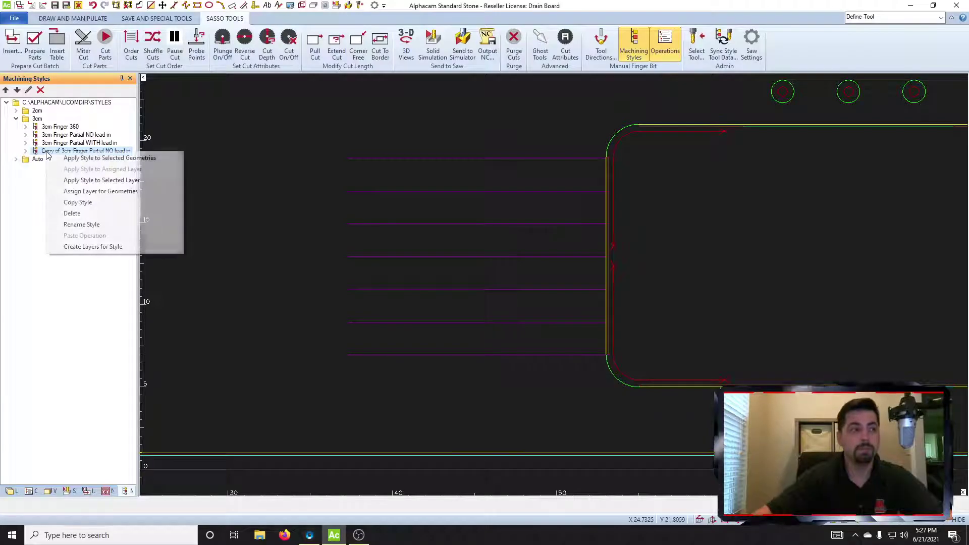
left_click(93, 226)
key("BackSpace")
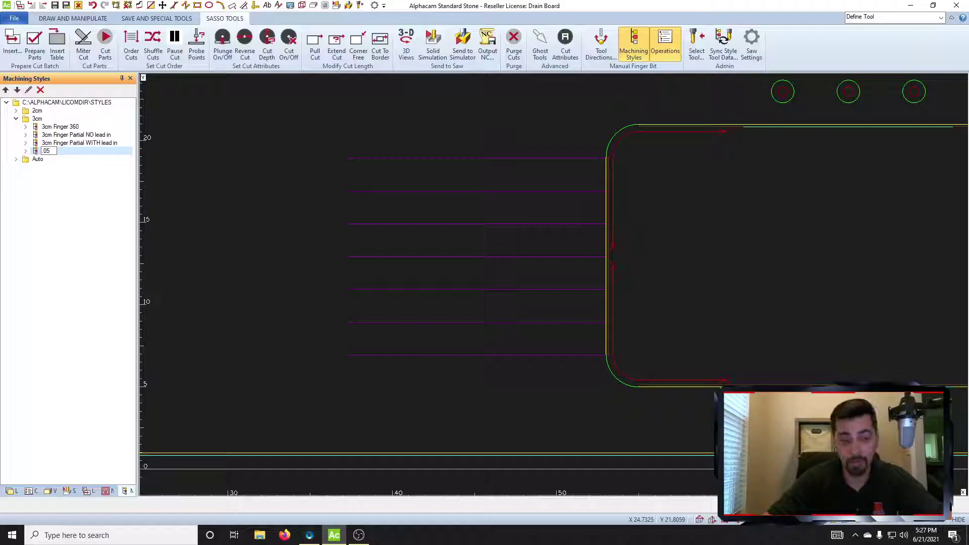
type(".05")
key("Return")
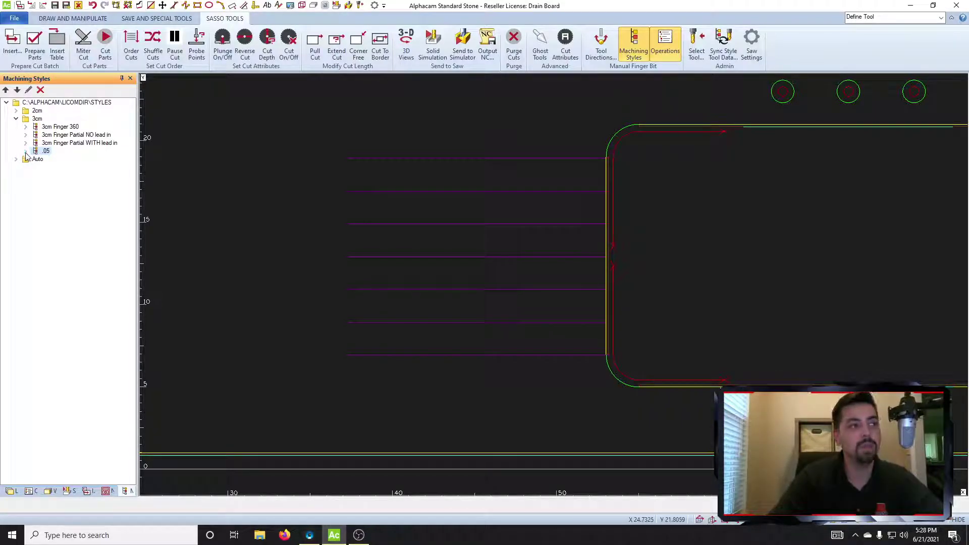
Change the tool of the .05 style's roughing pass to Ball End, inspecting the tool in 3D before accepting it.
left_click(26, 152)
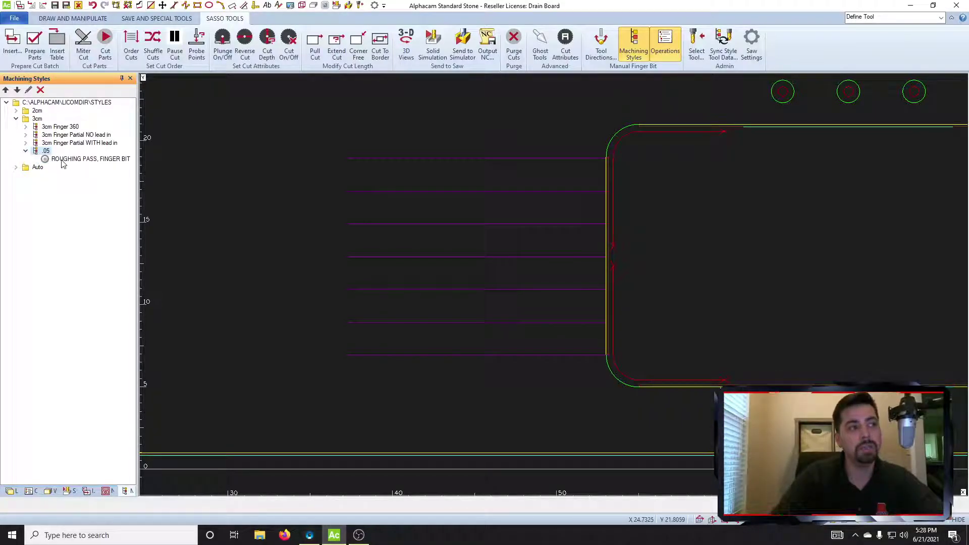
right_click(84, 160)
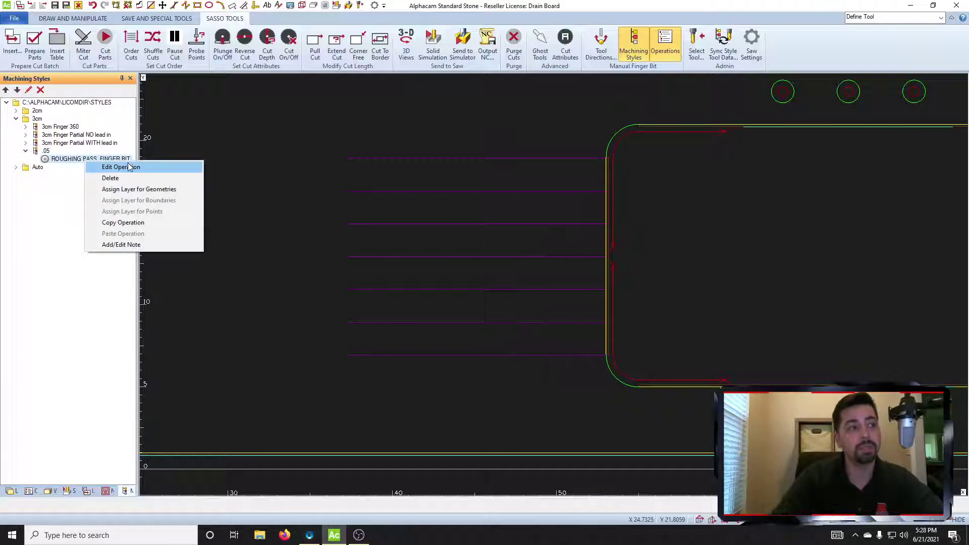
left_click(139, 167)
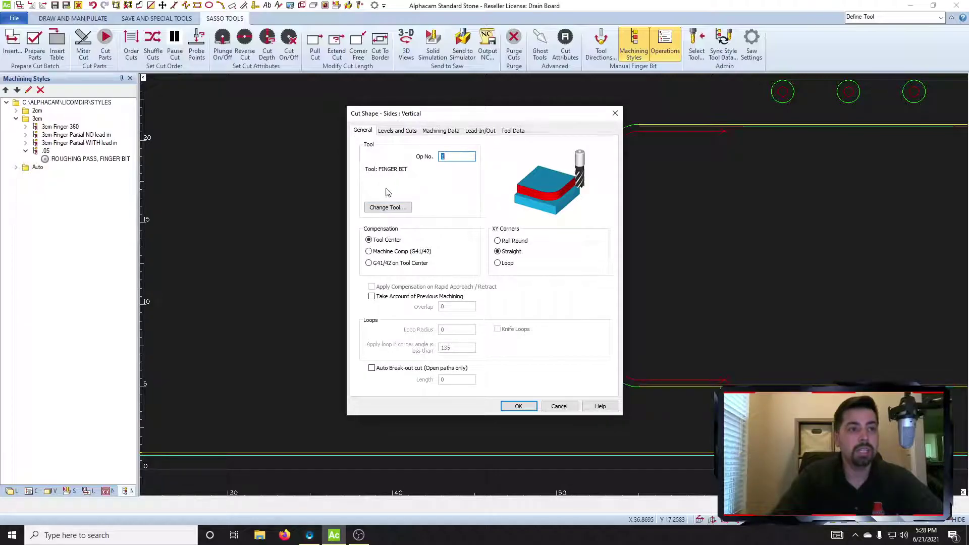
left_click(388, 211)
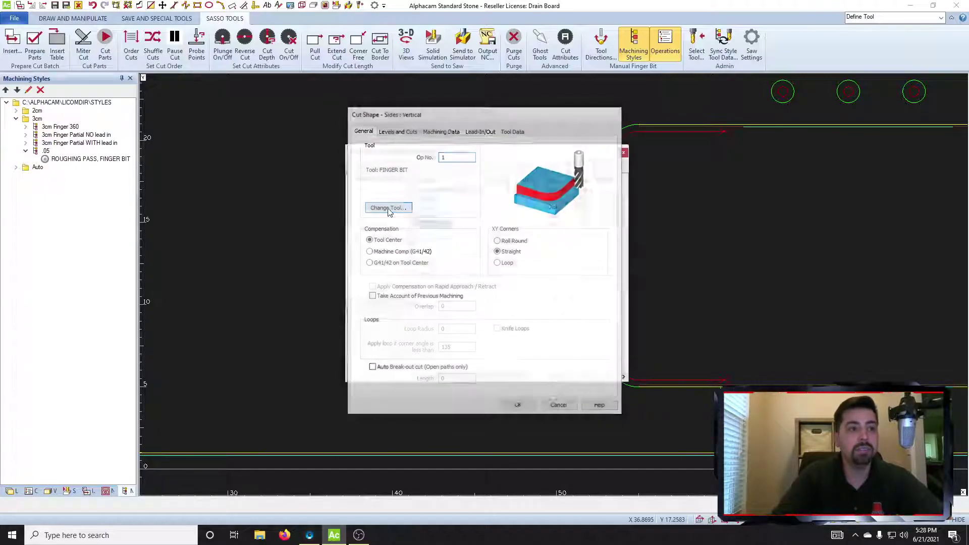
left_click(428, 216)
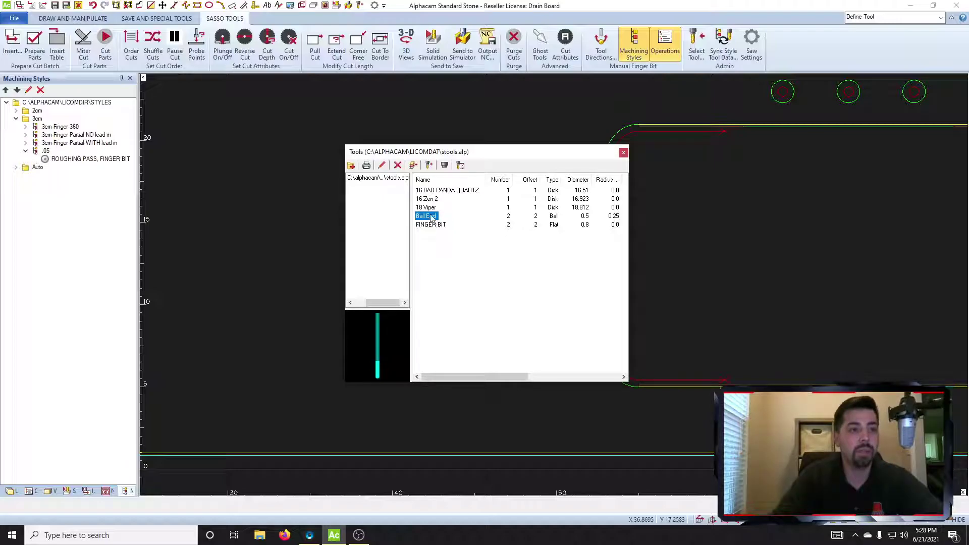
double_click(429, 216)
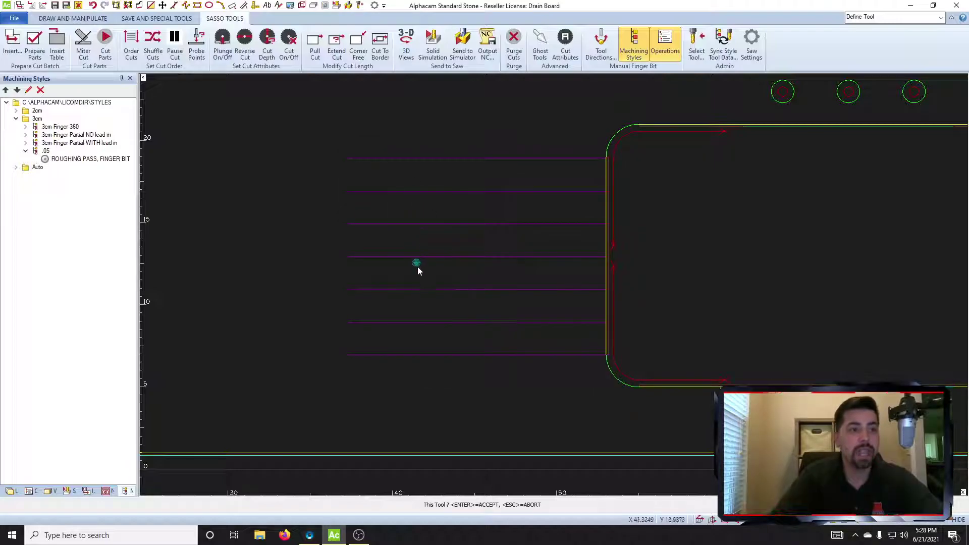
left_click(406, 43)
scroll(400, 295, "up", 5)
scroll(419, 310, "up", 3)
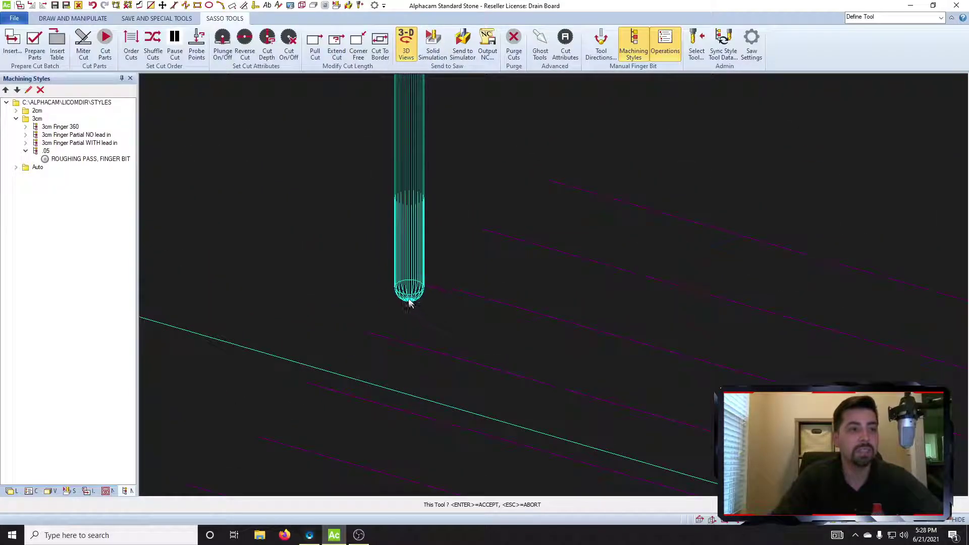
scroll(417, 309, "down", 3)
scroll(417, 309, "down", 3)
key("Return")
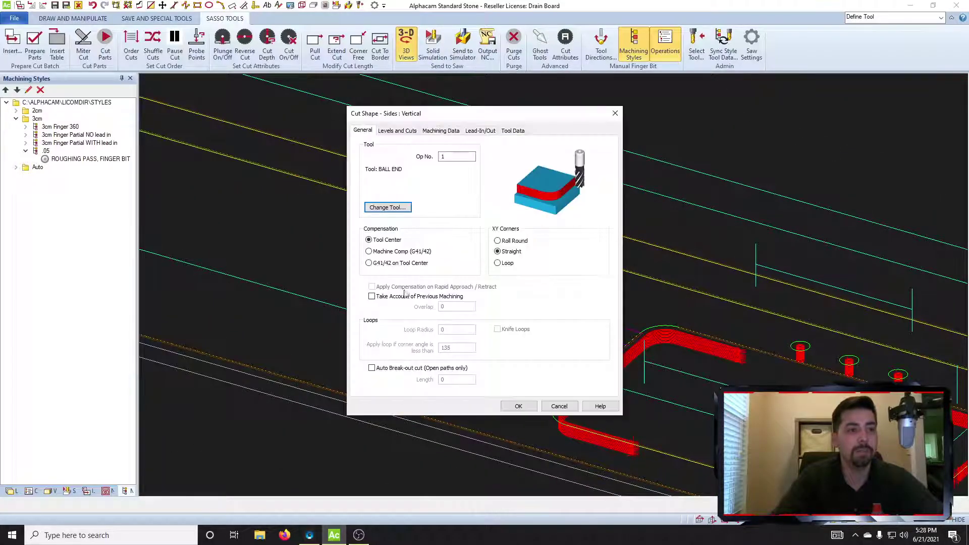
Set the roughing pass's final depth to -.05 and save the operation.
left_click(390, 130)
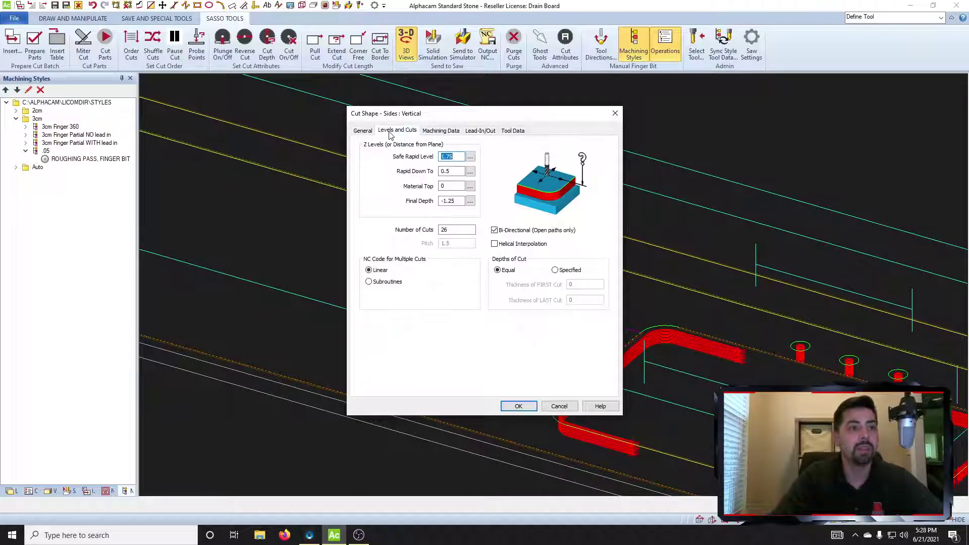
key("Tab")
key("Tab")
key("Tab")
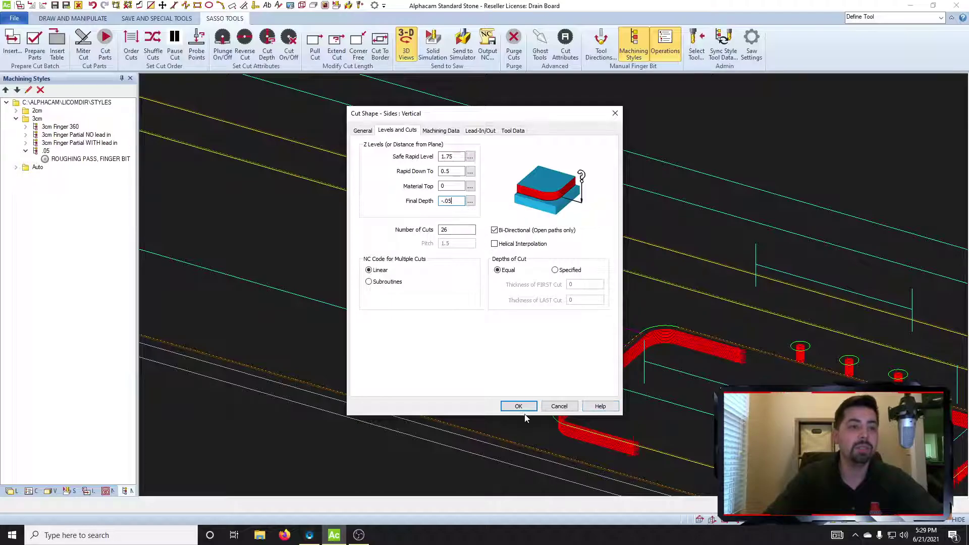
left_click(512, 410)
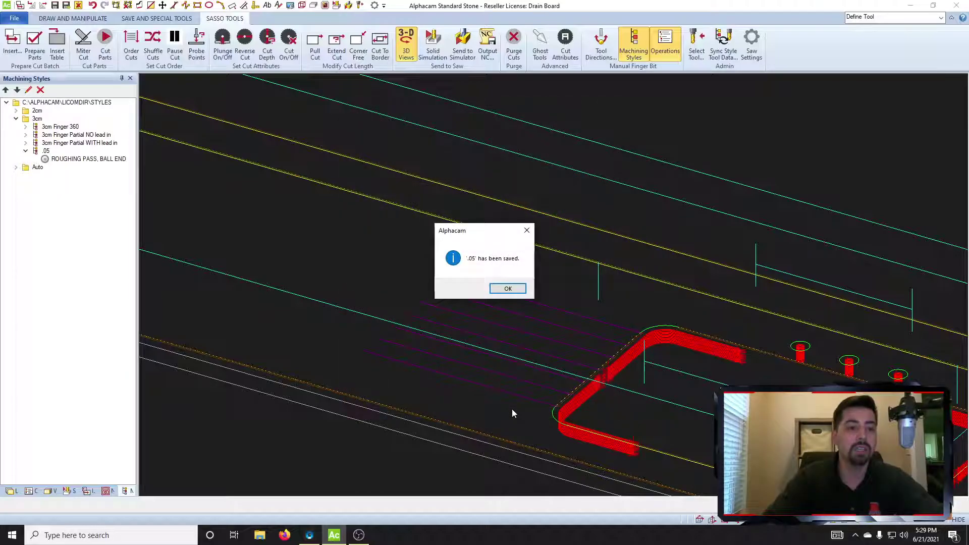
Set the number of depth cuts in the .05 style's Ball End pass to 1 and save the operation.
left_click(502, 289)
right_click(117, 161)
left_click(120, 167)
key("Tab")
key("Tab")
key("Tab")
key("Tab")
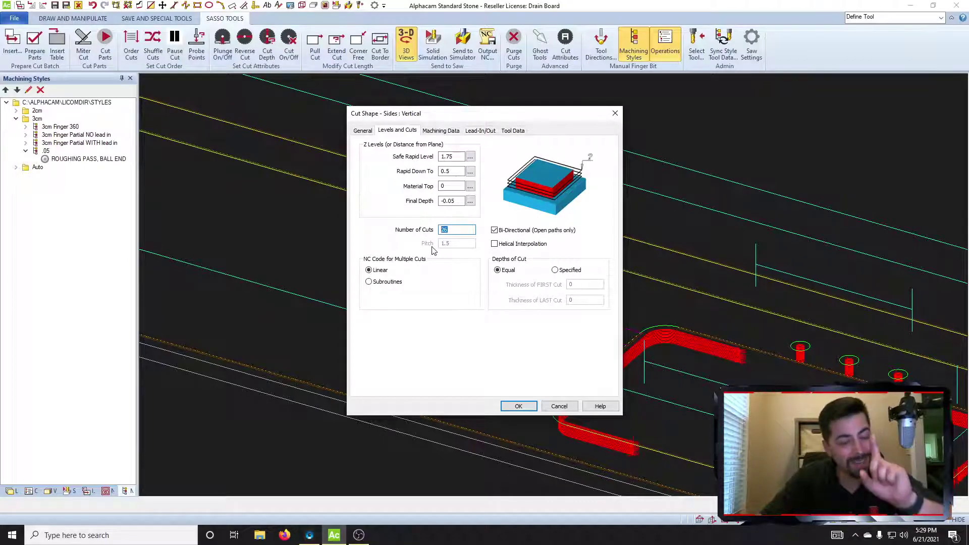
type("1")
left_click(442, 131)
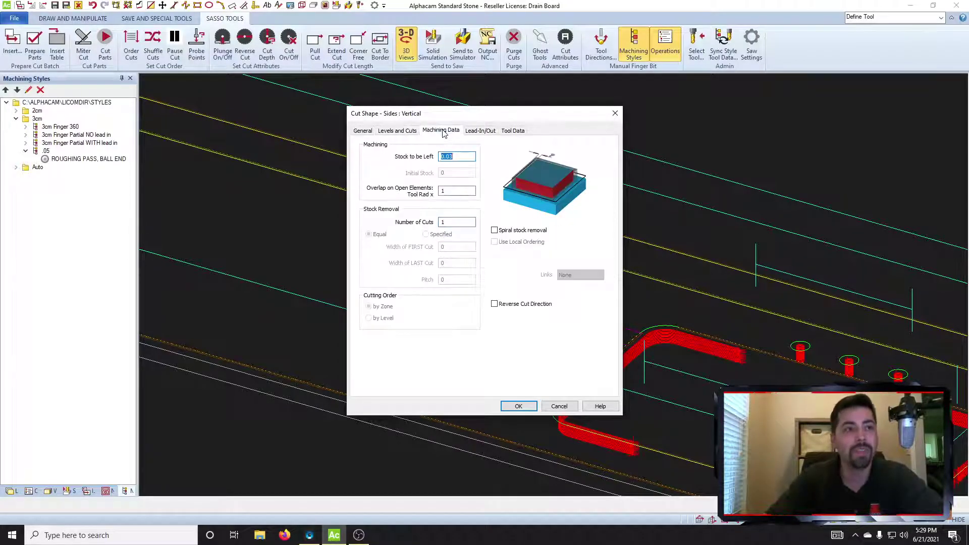
left_click(397, 130)
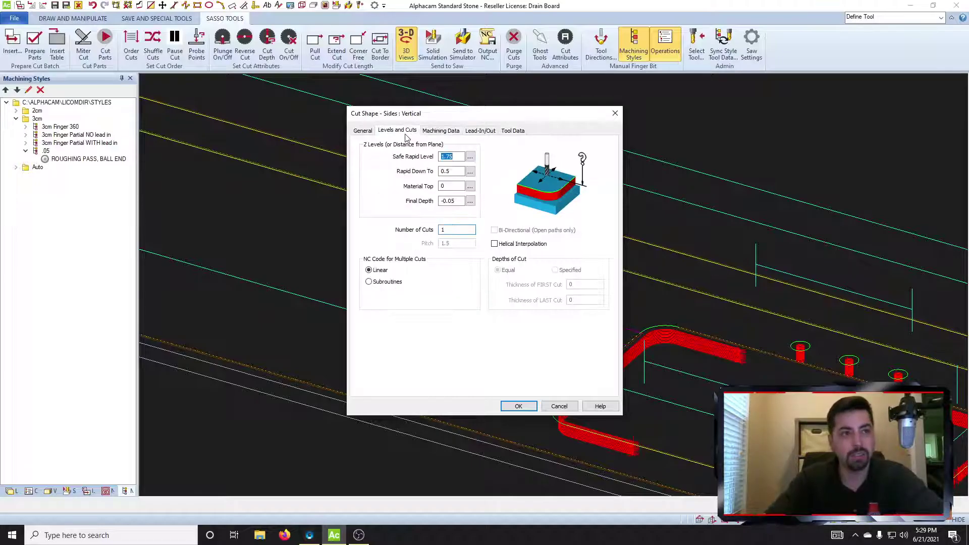
left_click(520, 406)
left_click(506, 290)
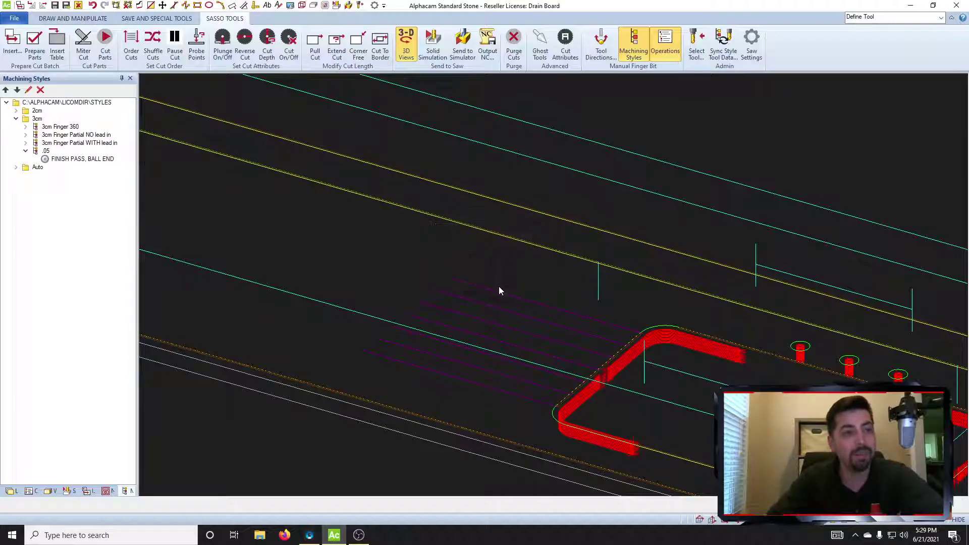
Copy the .05 machining style and rename the copy as .1.
right_click(46, 158)
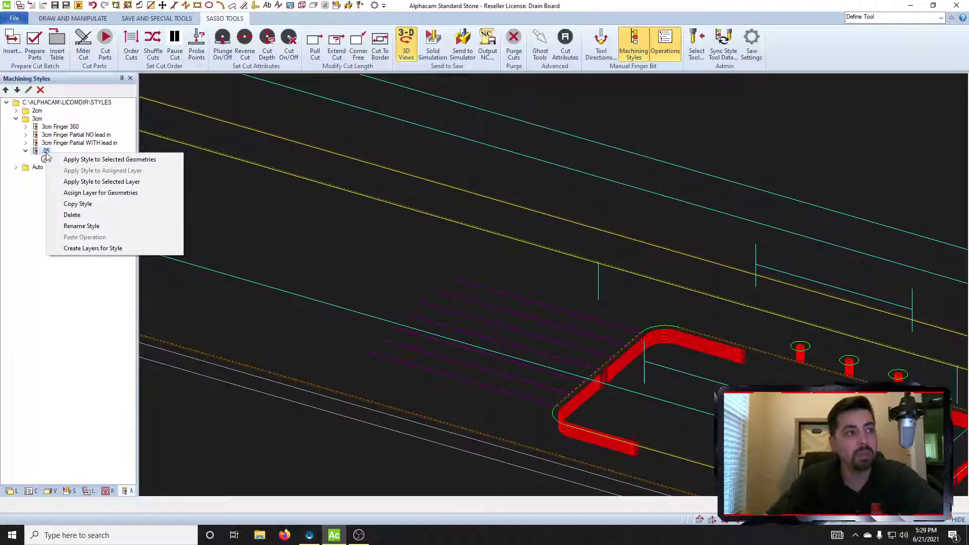
left_click(69, 204)
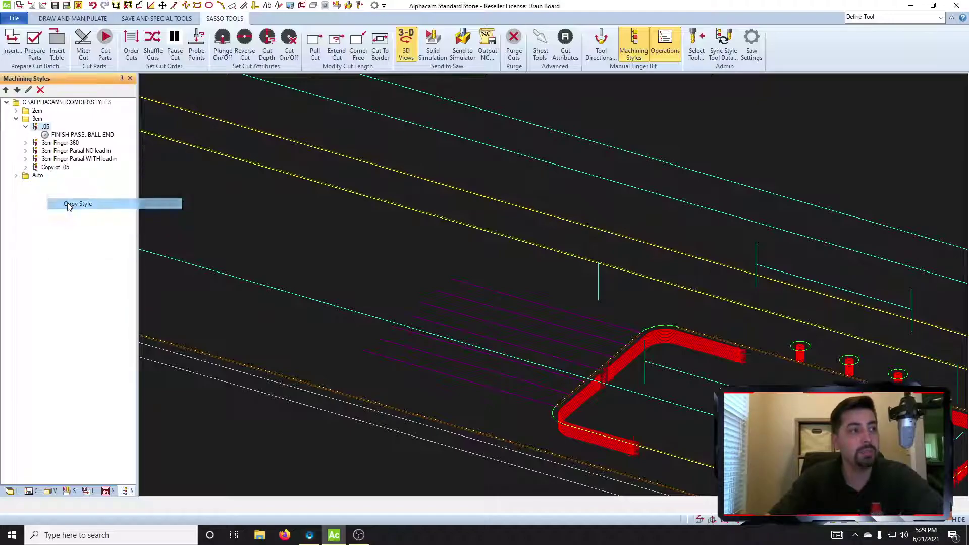
right_click(54, 169)
left_click(104, 240)
type(".1")
key("Return")
Set the final depth of the .1 style's finish pass to -0.1 and save the operation.
left_click(26, 167)
right_click(60, 175)
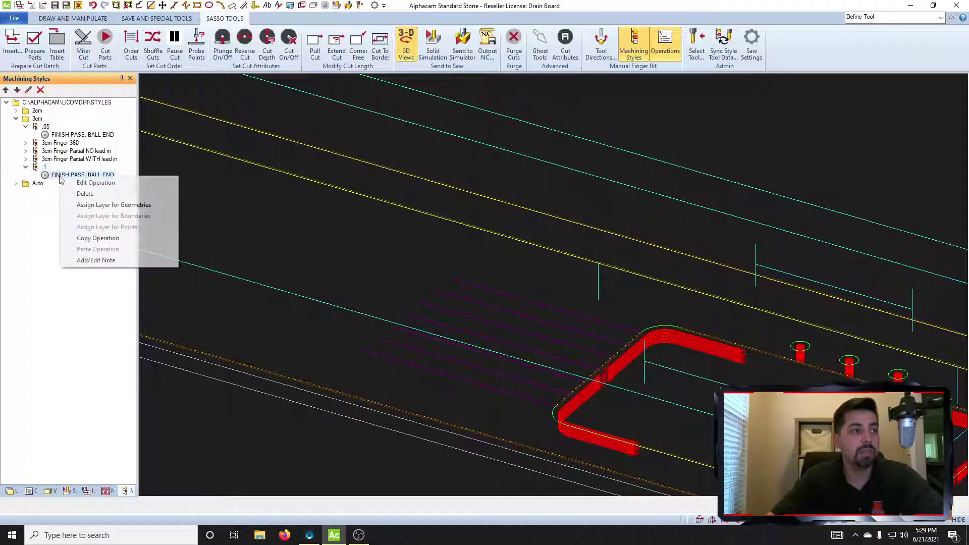
left_click(96, 185)
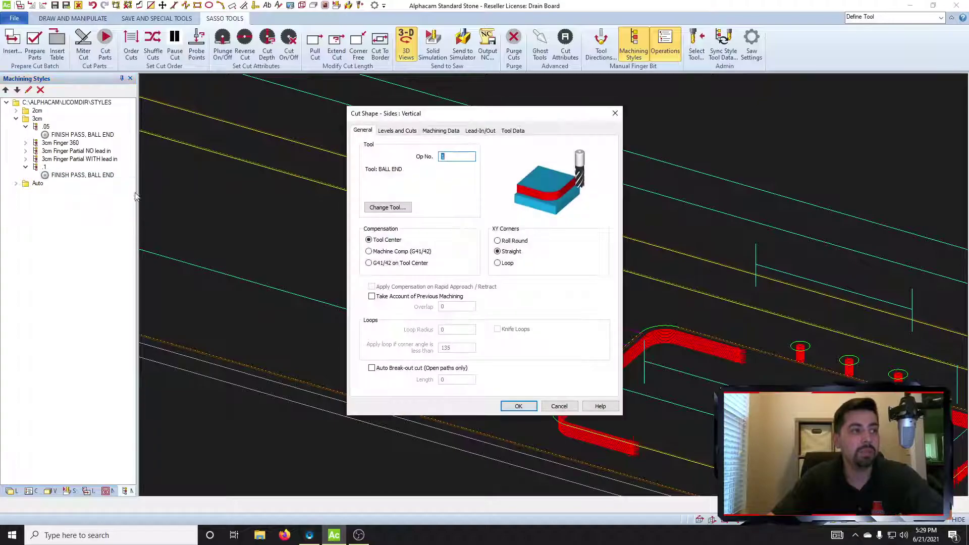
left_click(391, 132)
double_click(451, 201)
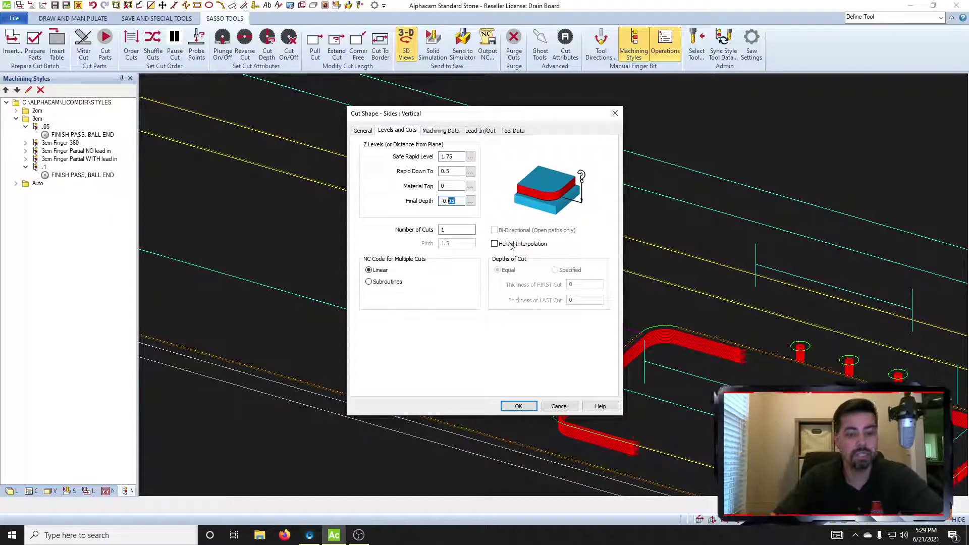
left_click(518, 406)
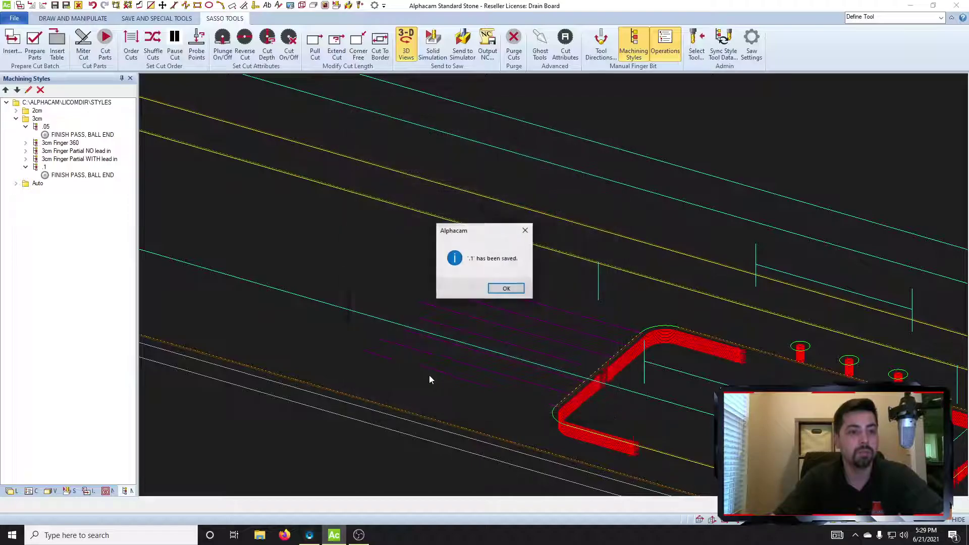
left_click(505, 289)
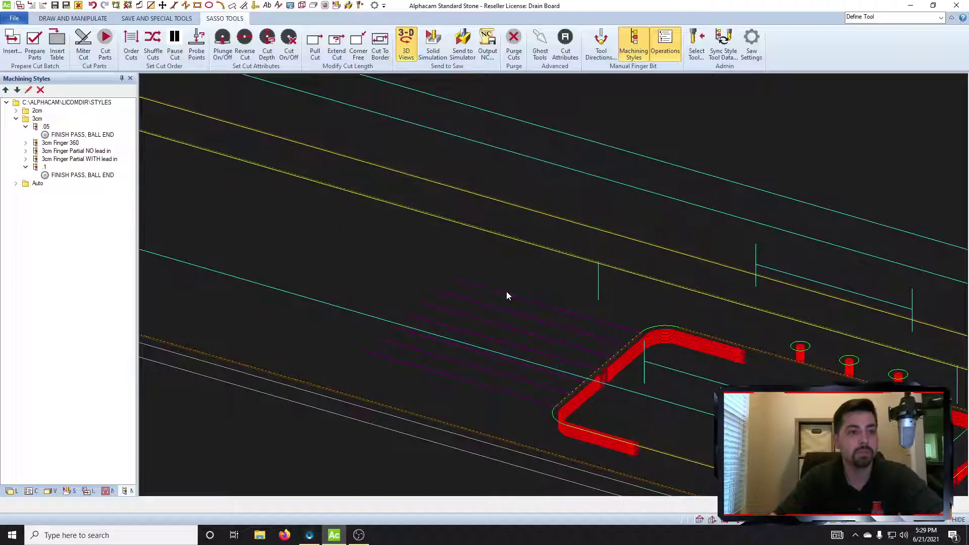
Duplicate the .1 style as .15, with its finish pass set to a final depth of -0.15.
right_click(43, 169)
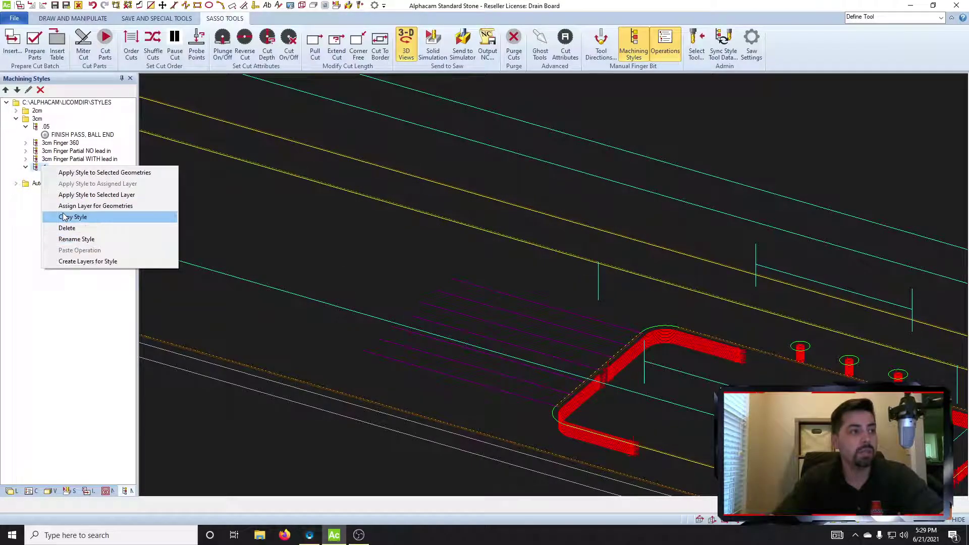
left_click(64, 217)
right_click(48, 184)
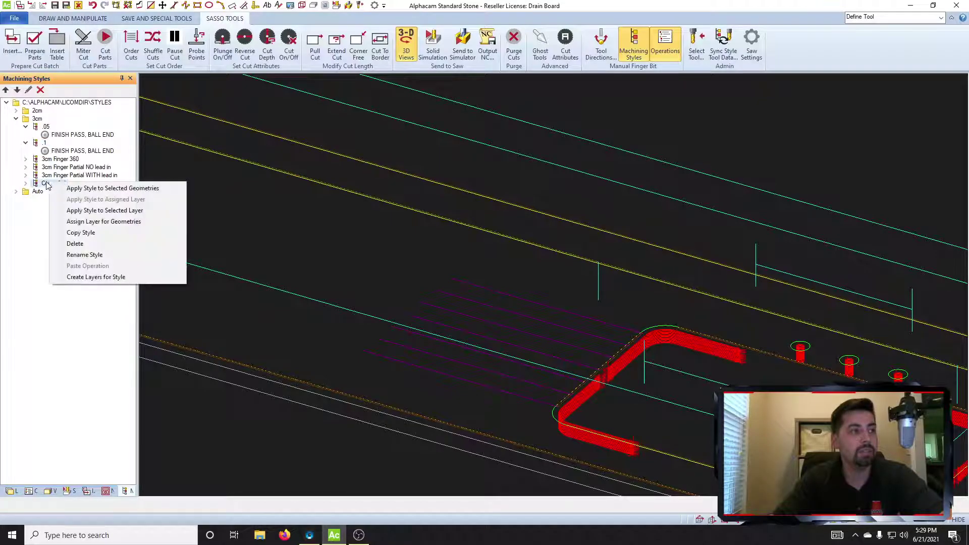
left_click(25, 184)
right_click(61, 192)
left_click(91, 197)
left_click(404, 133)
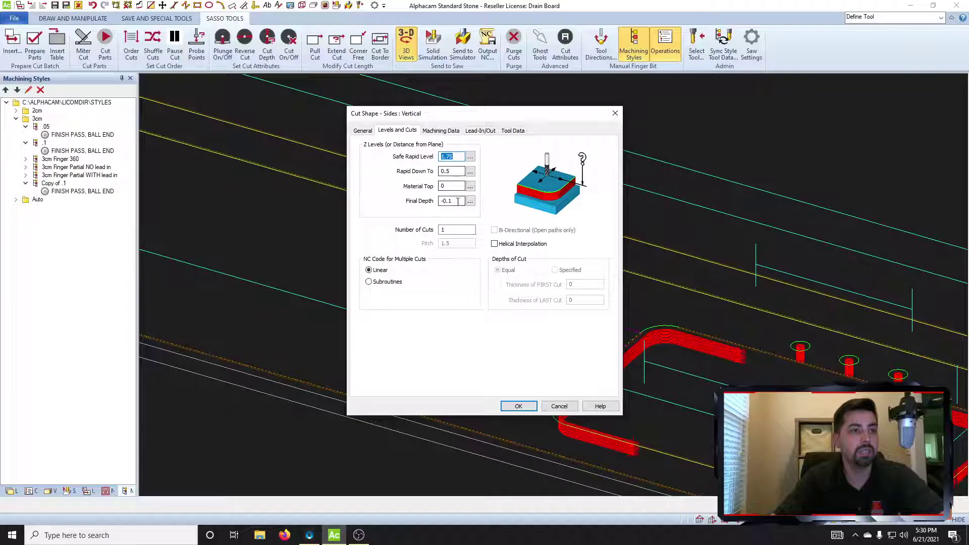
left_click(457, 201)
type("5")
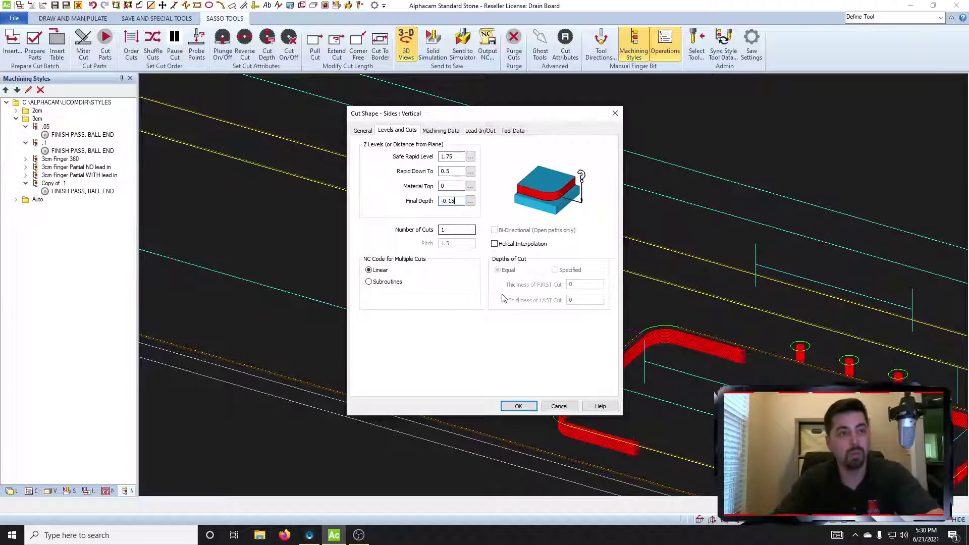
left_click(518, 406)
left_click(518, 288)
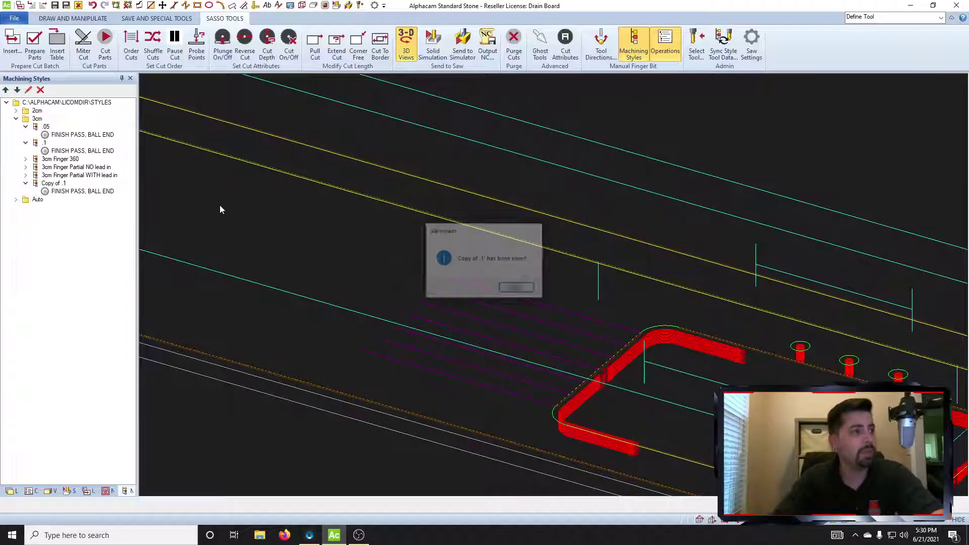
right_click(59, 183)
left_click(91, 254)
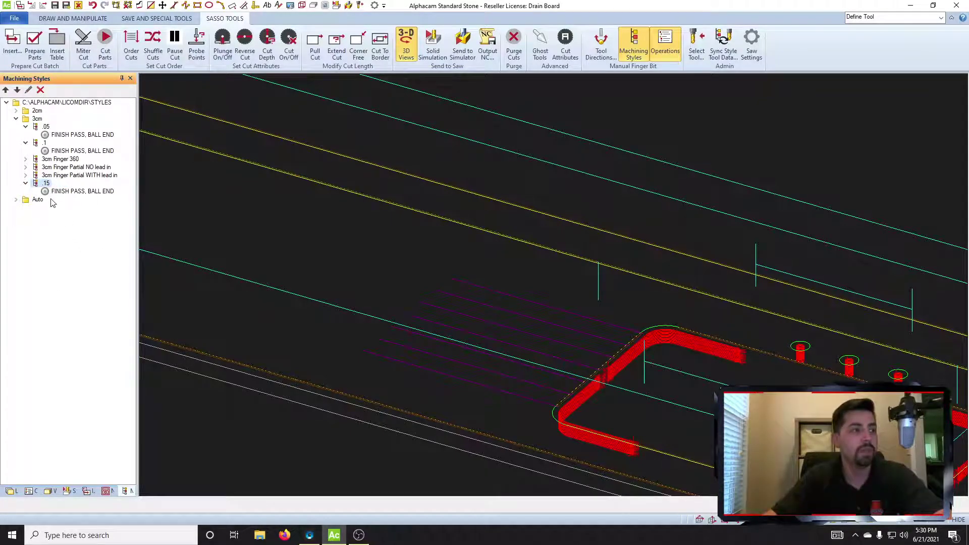
Copy the .15 machining style and rename the copy as .2.
right_click(44, 183)
left_click(74, 235)
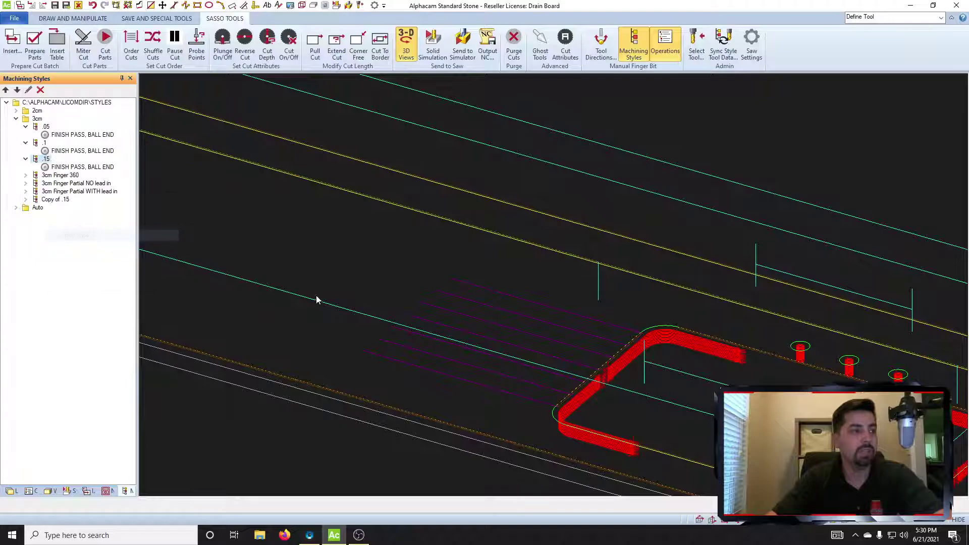
left_click(25, 200)
right_click(49, 204)
left_click(107, 275)
type(".21")
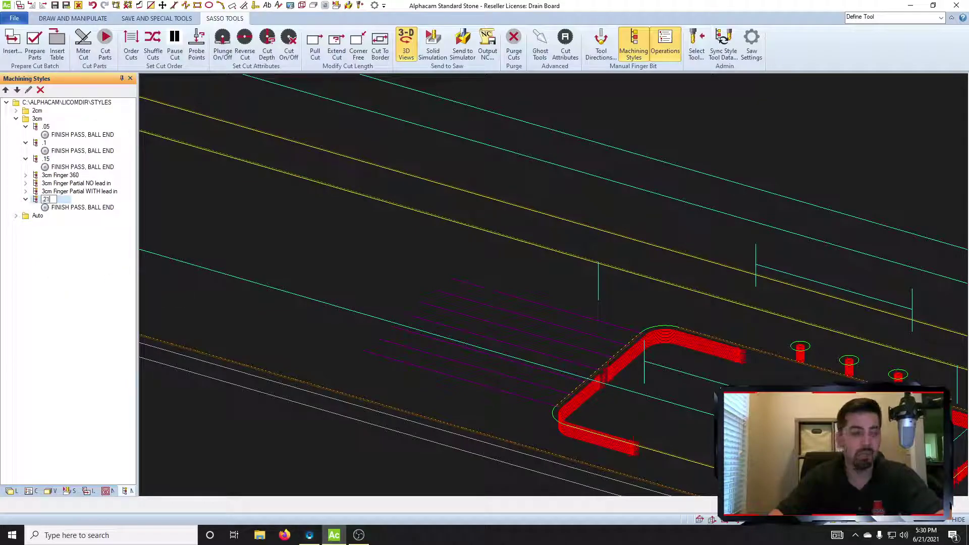
key("BackSpace")
Set the final depth of the .2 style's finish pass to -0.2 and save the operation.
right_click(64, 208)
left_click(99, 213)
left_click(399, 130)
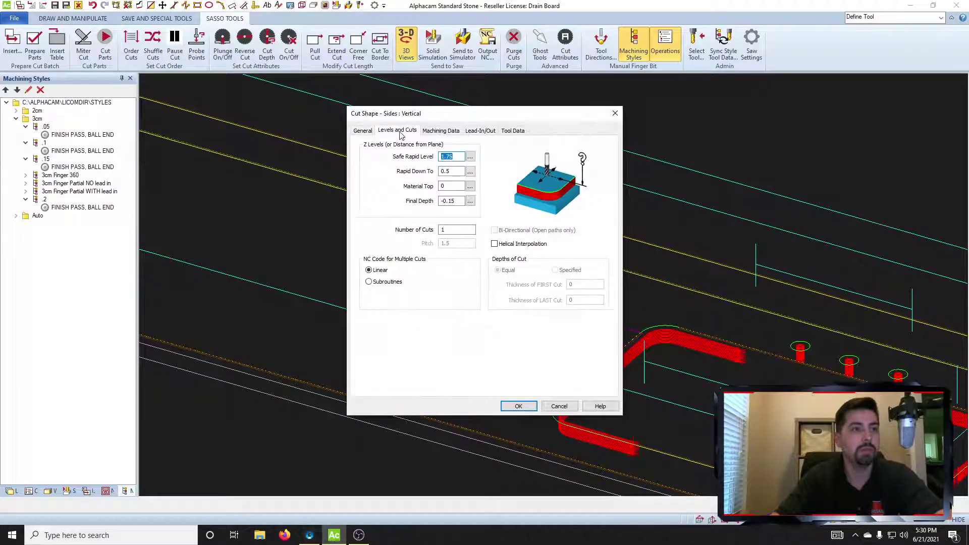
left_click(452, 202)
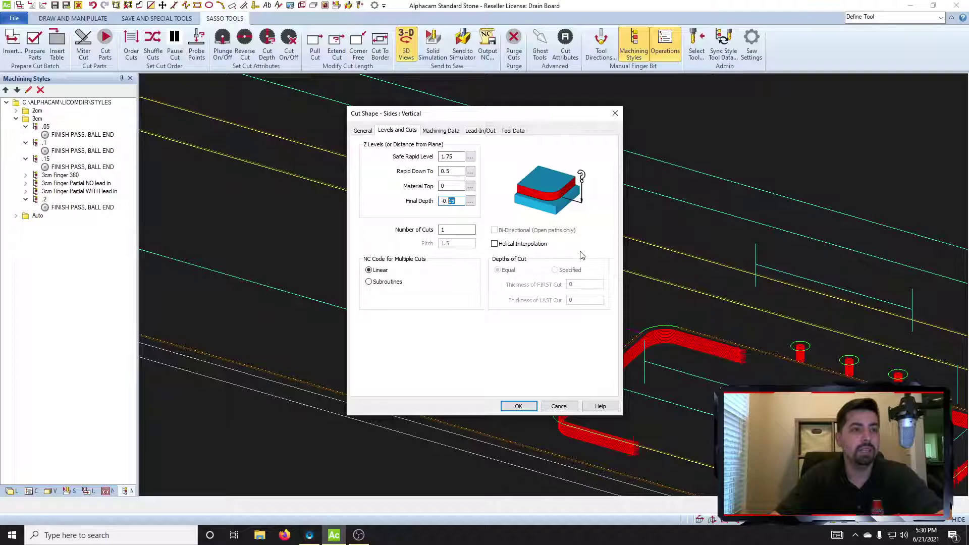
type("2")
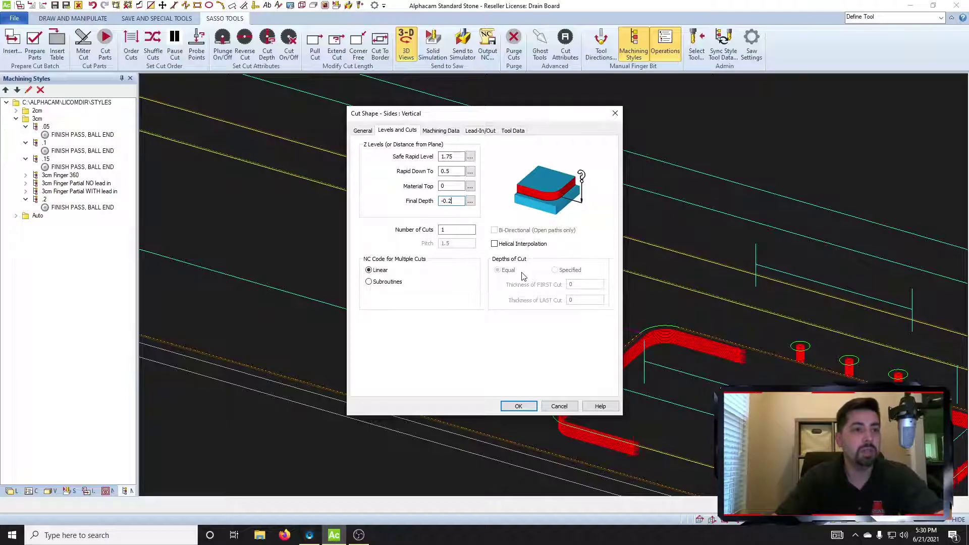
left_click(520, 406)
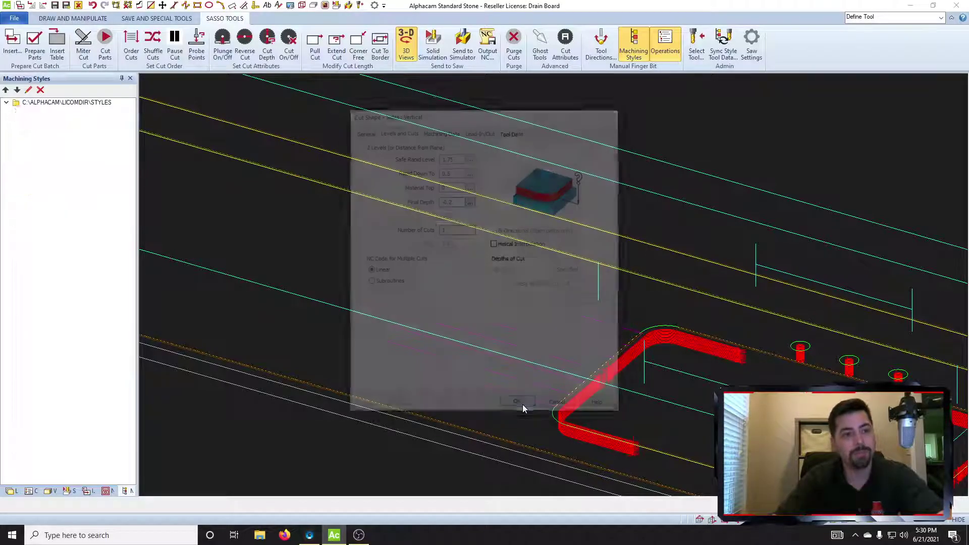
left_click(505, 289)
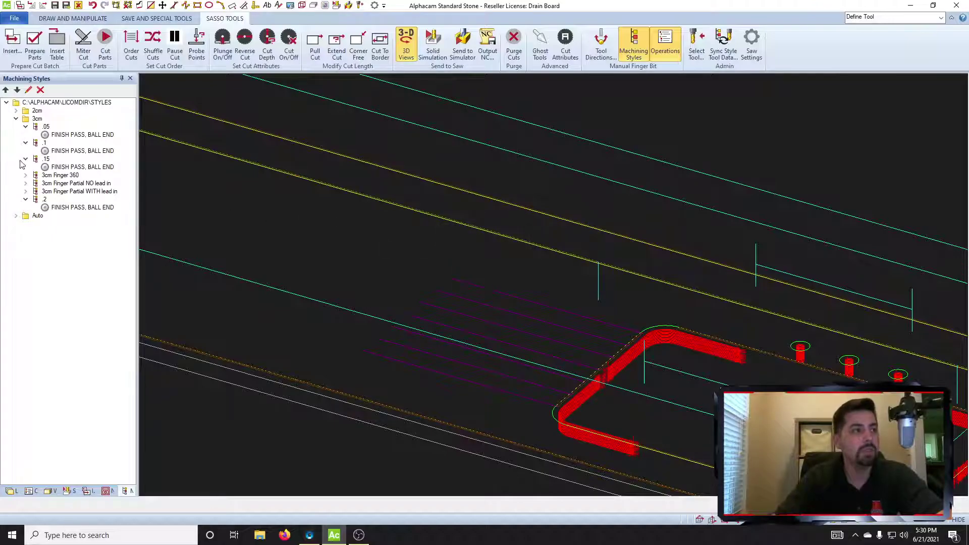
Collapse the .05, .1, .15 and .2 styles within the 3cm folder.
left_click(16, 120)
left_click(16, 119)
left_click(26, 127)
left_click(26, 134)
left_click(25, 143)
left_click(25, 175)
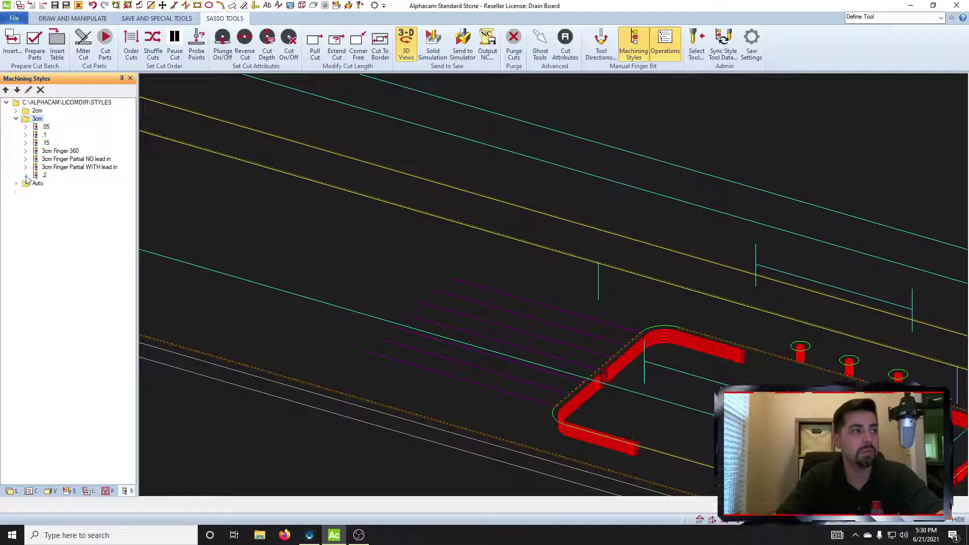
In the plan view, change the uppermost drain board groove line from Construction to Geometry.
left_click(700, 520)
scroll(508, 405, "up", 6)
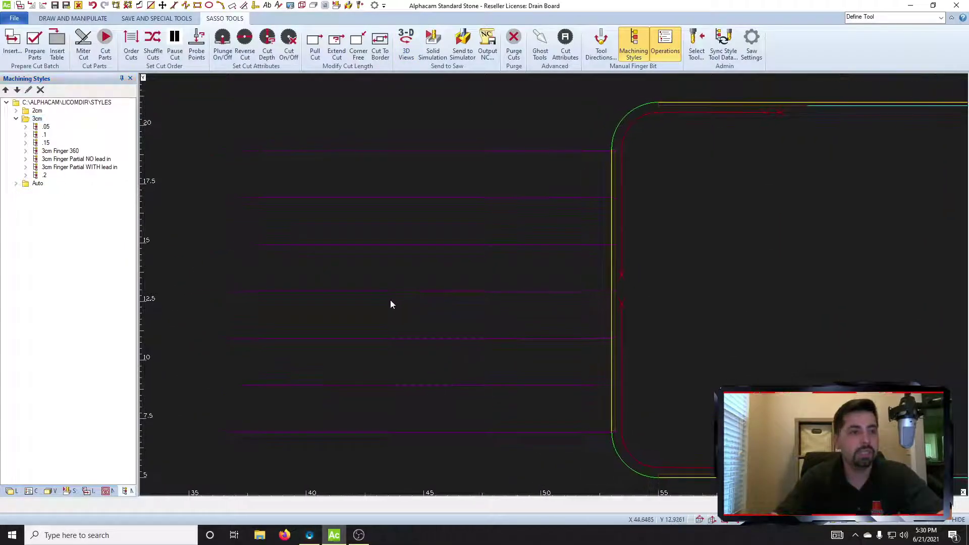
scroll(492, 52, "up", 2)
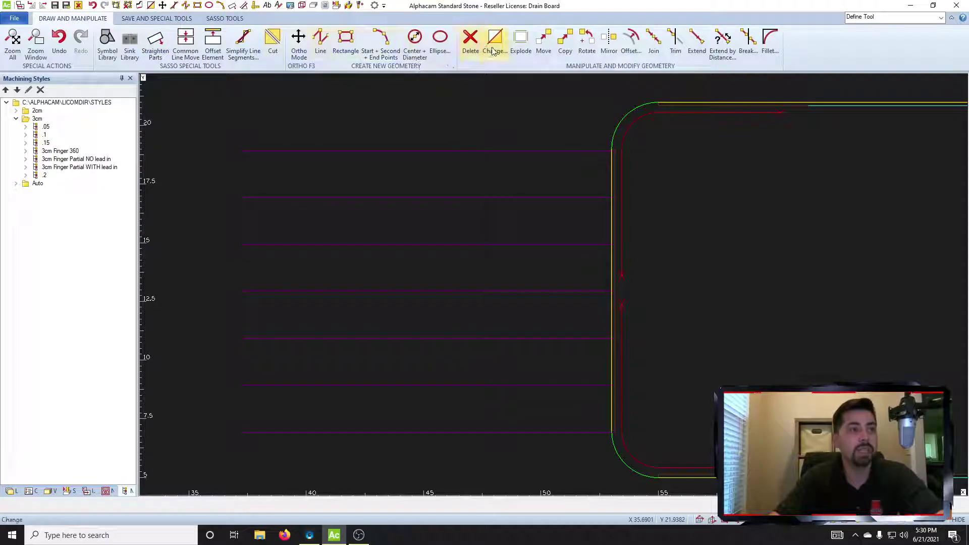
left_click(492, 52)
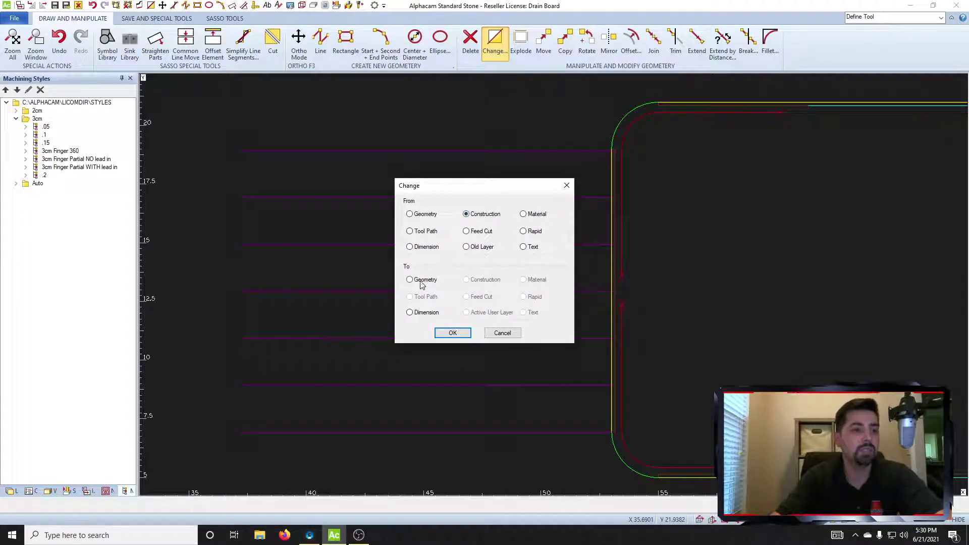
left_click(451, 334)
left_click(207, 132)
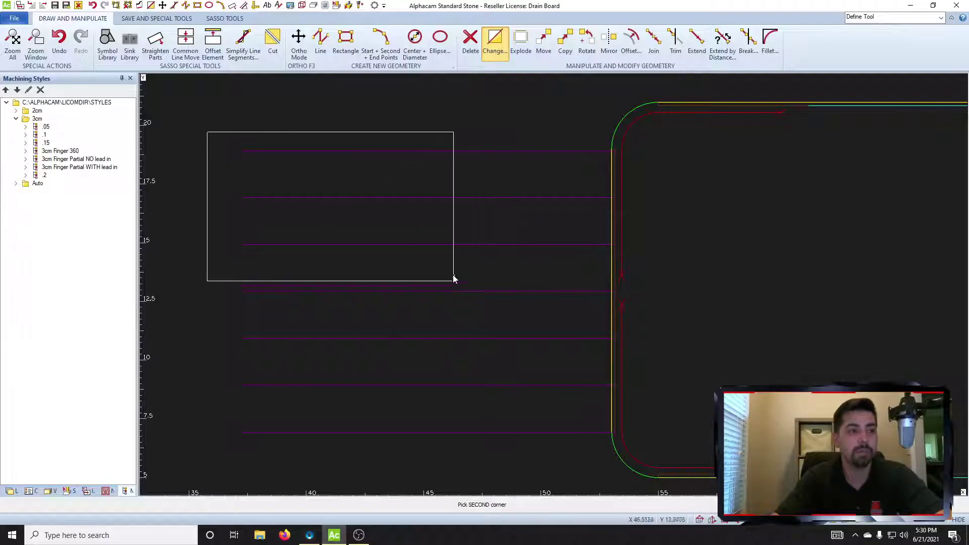
left_click(657, 178)
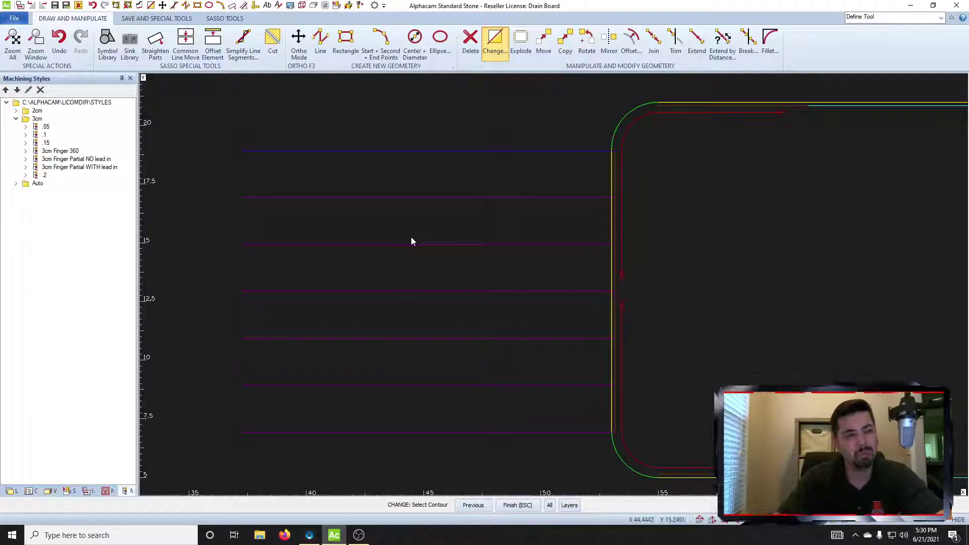
left_click(206, 123)
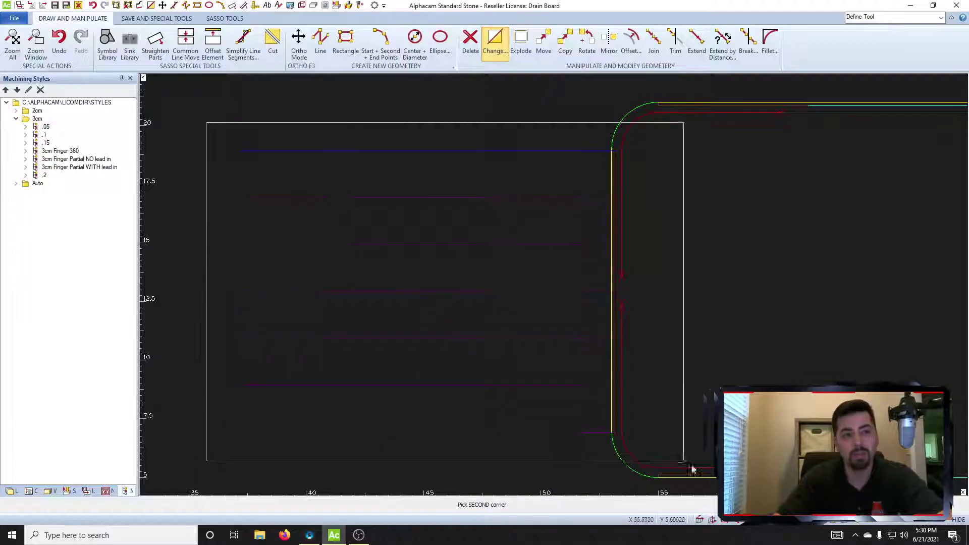
left_click(740, 180)
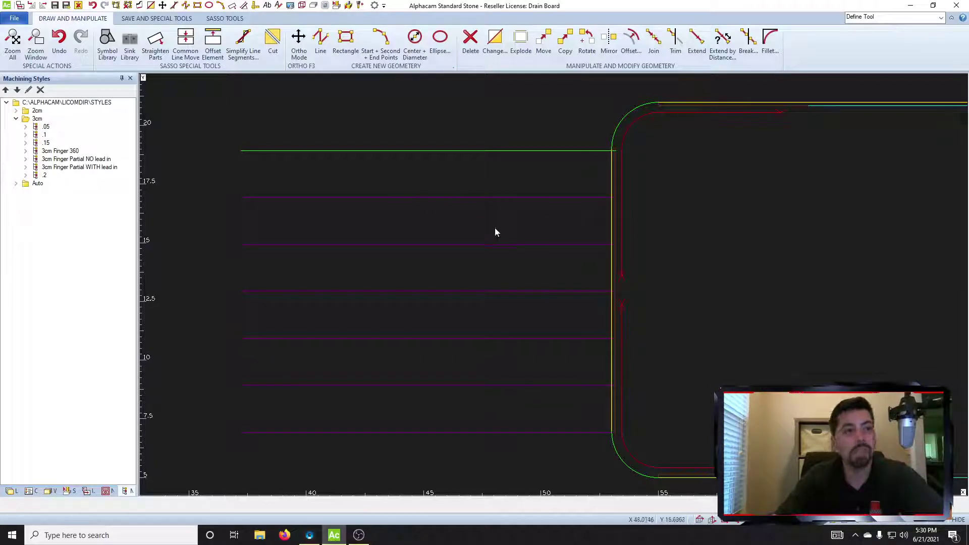
Apply the .05 machining style to the uppermost drain board groove line.
right_click(46, 132)
left_click(81, 136)
left_click(257, 152)
key("Escape")
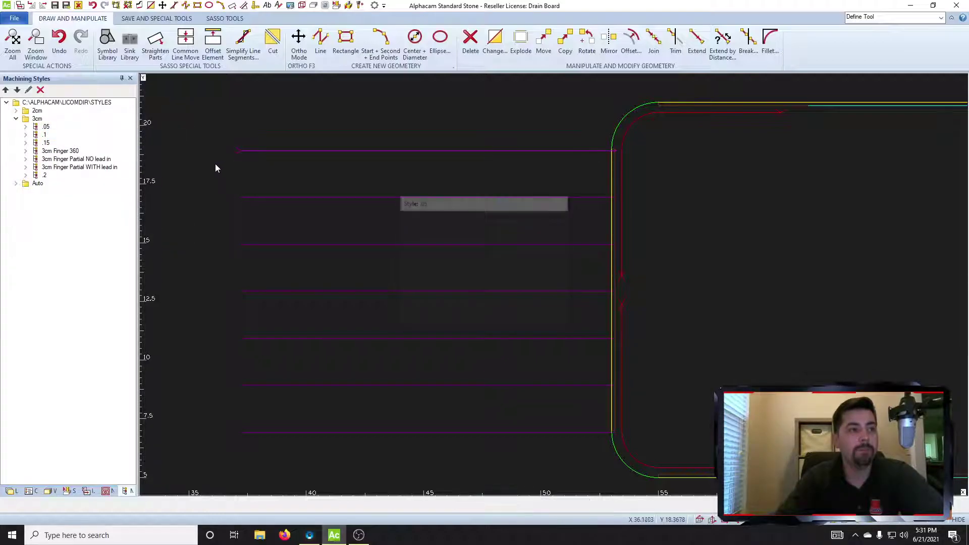
Apply the .1, .15 and .2 machining styles to the uppermost drain board groove line.
right_click(45, 138)
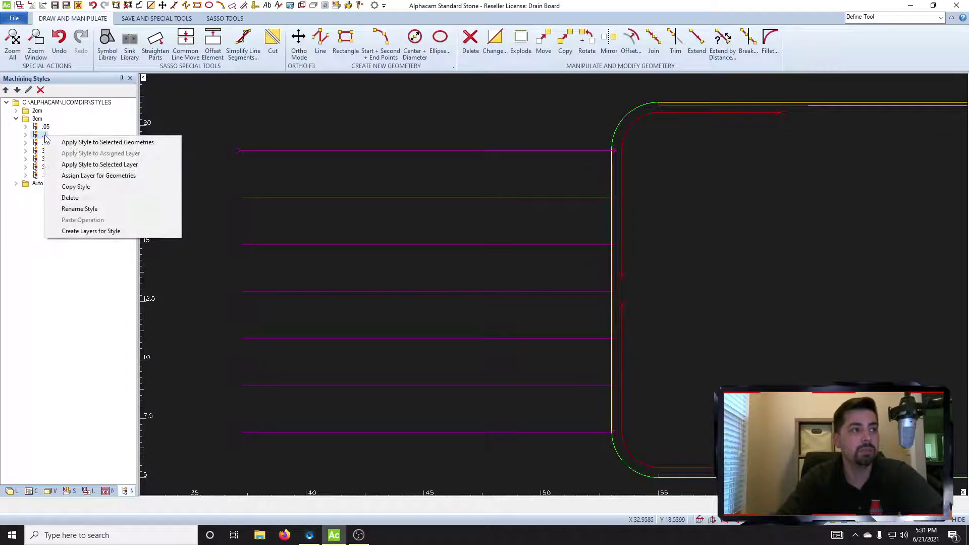
left_click(71, 144)
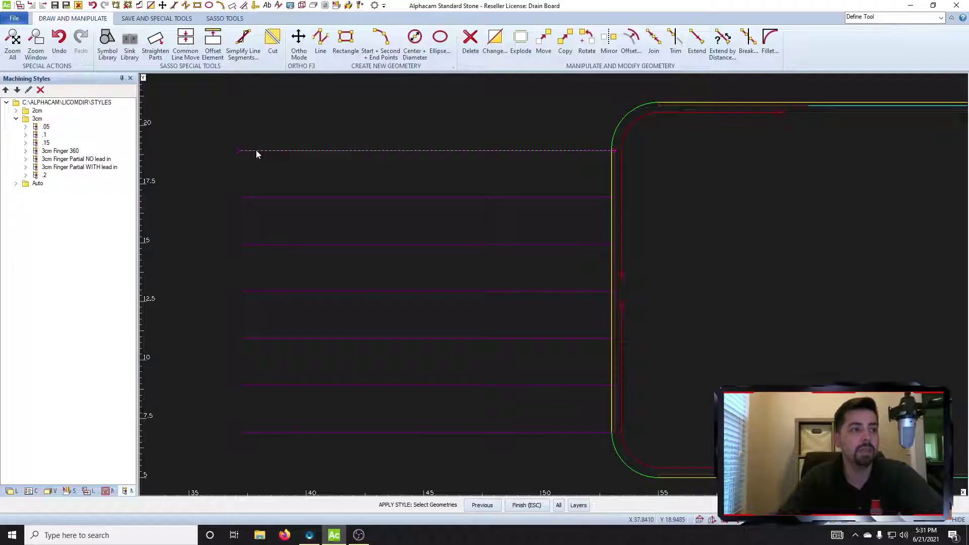
key("Escape")
right_click(46, 144)
left_click(71, 148)
key("Escape")
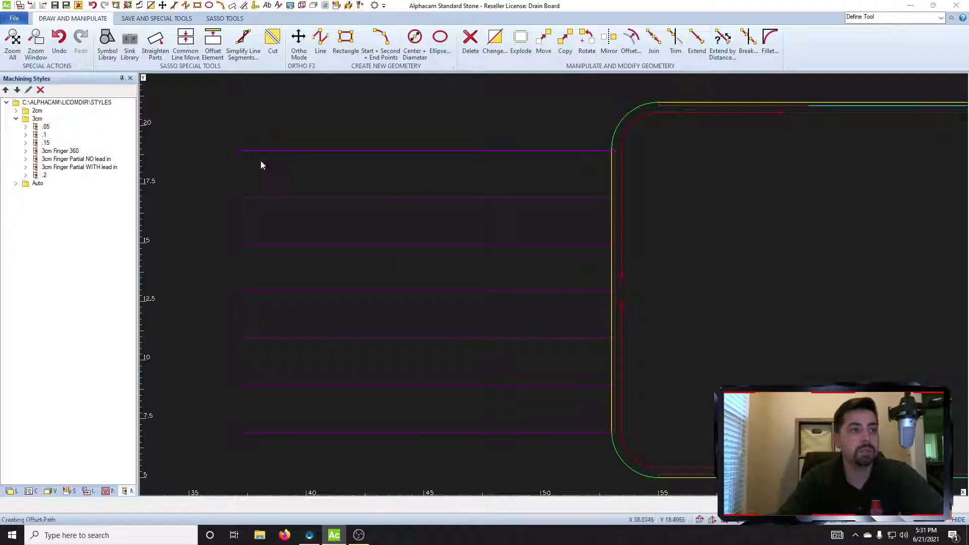
right_click(46, 175)
left_click(70, 181)
left_click(250, 150)
key("Escape")
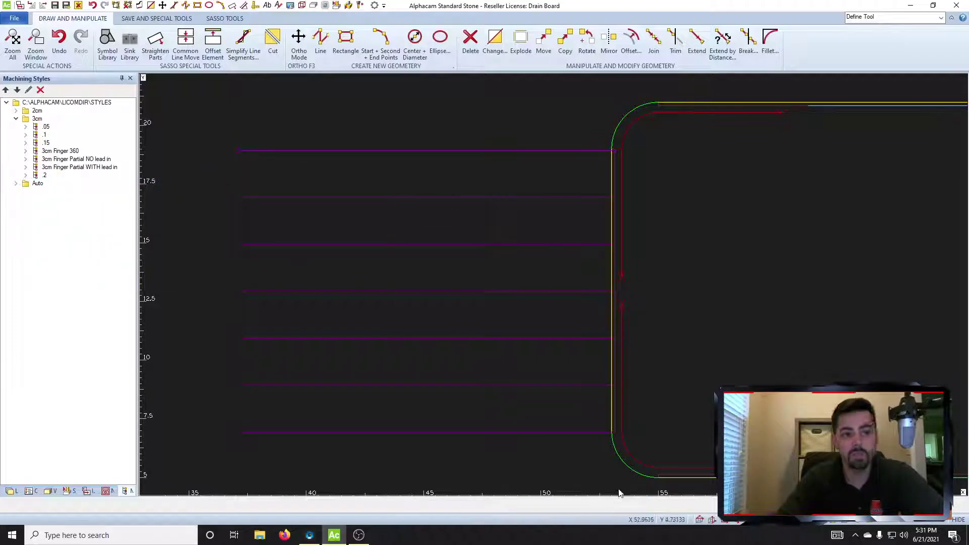
Examine the stacked toolpaths of the uppermost drain board groove in the 3D view.
left_click(737, 524)
scroll(455, 360, "up", 10)
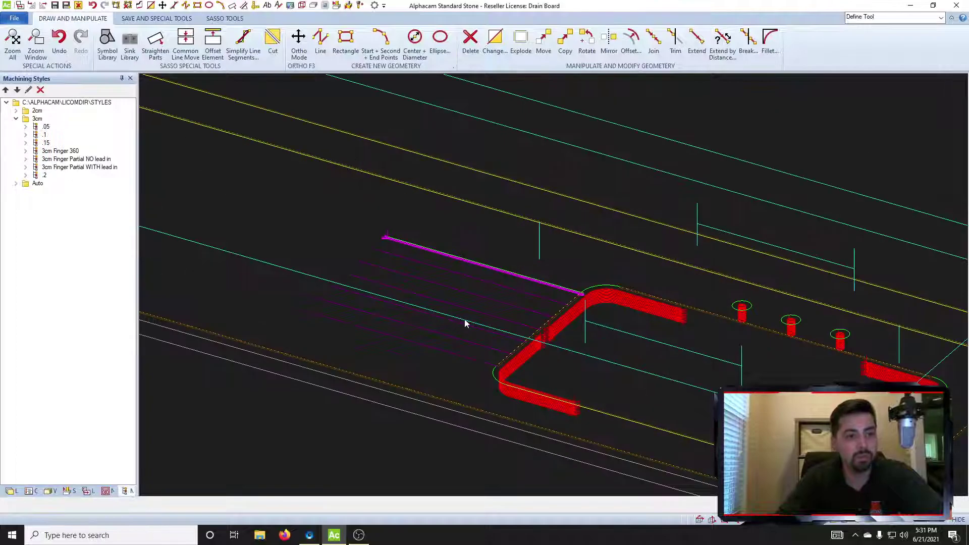
scroll(271, 265, "up", 3)
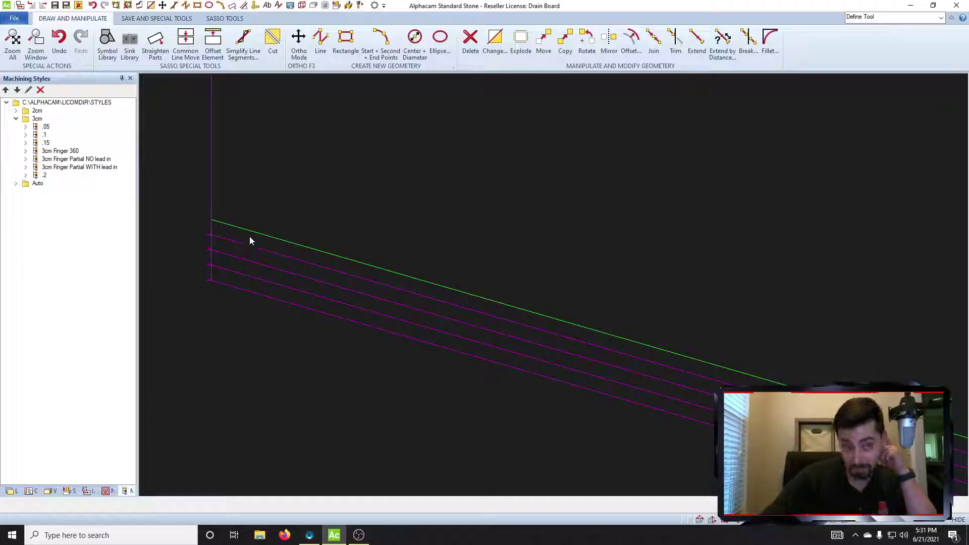
middle_click_drag(301, 293, 555, 429)
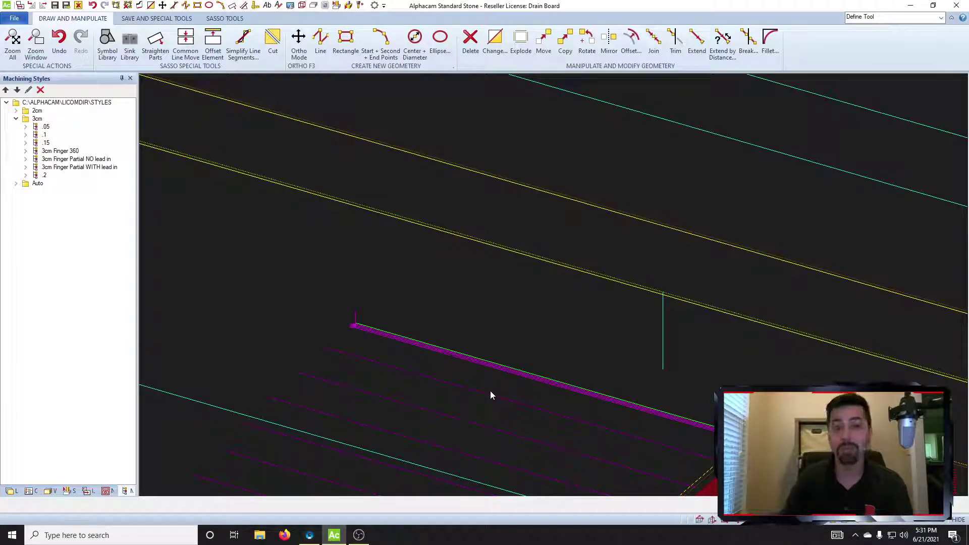
middle_click_drag(490, 393, 579, 411)
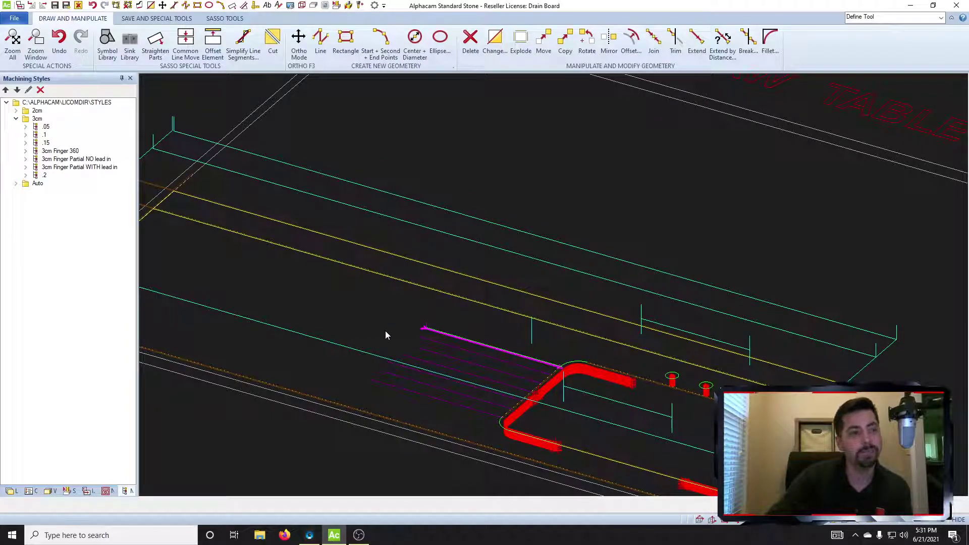
scroll(420, 336, "up", 6)
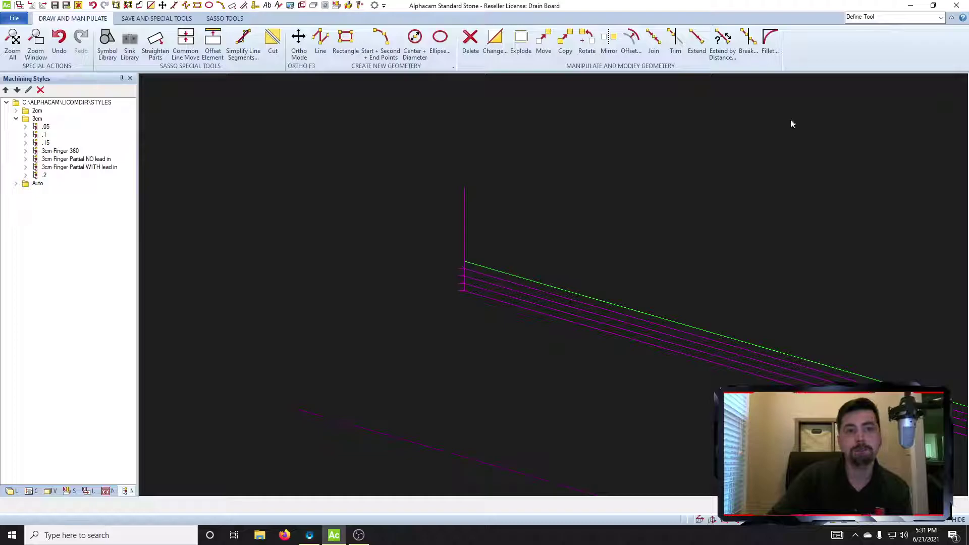
Using Edit Z Point by Point, set the Z value of the .05-deep toolpath's end away from the sink to .01.
left_click(886, 15)
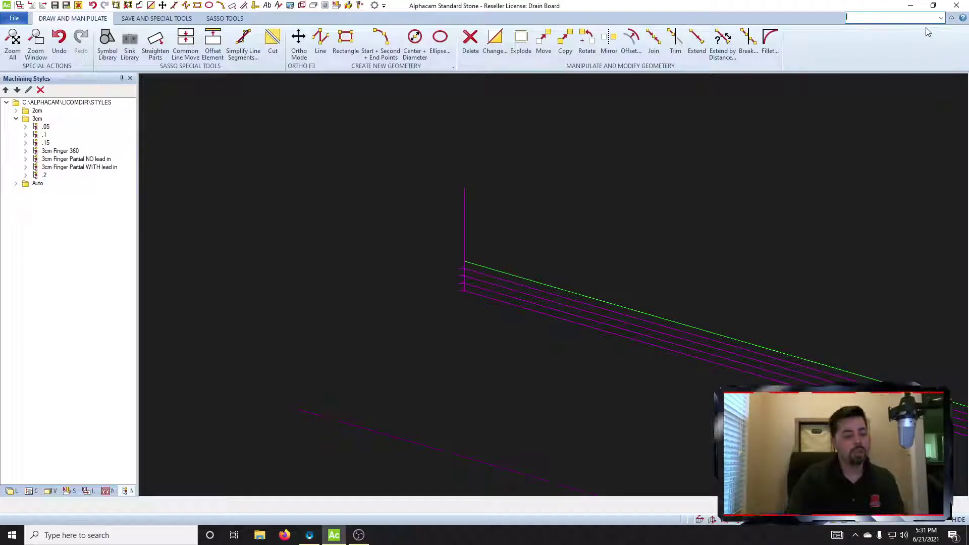
type("e")
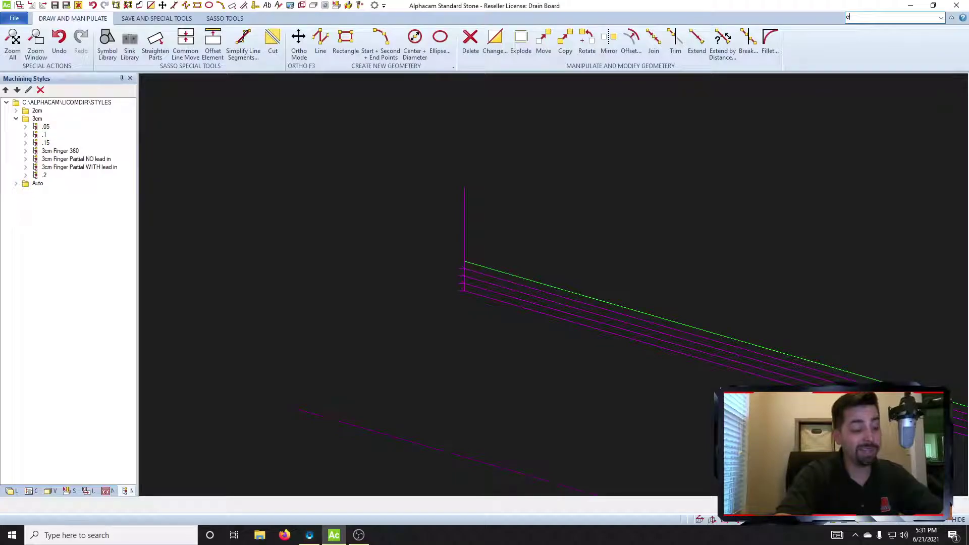
type("dit z")
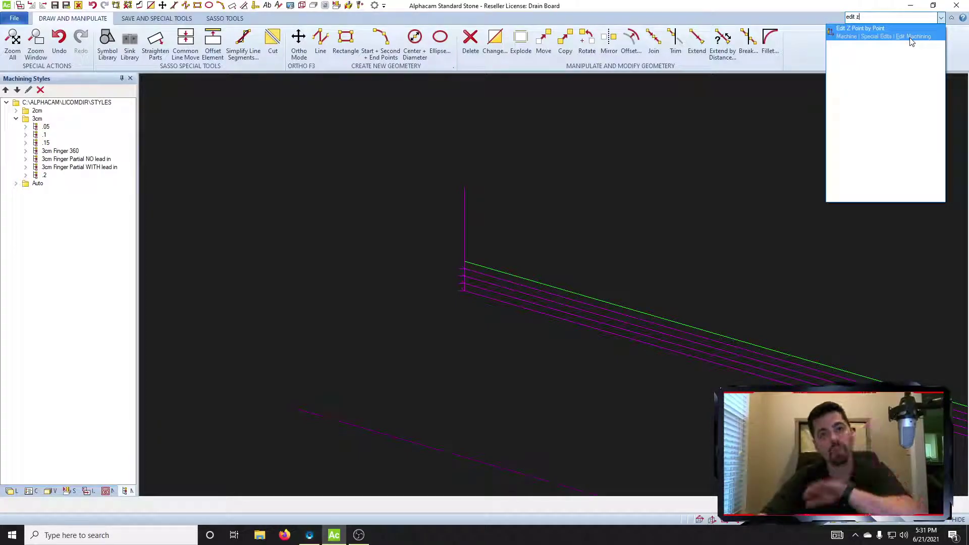
left_click(911, 41)
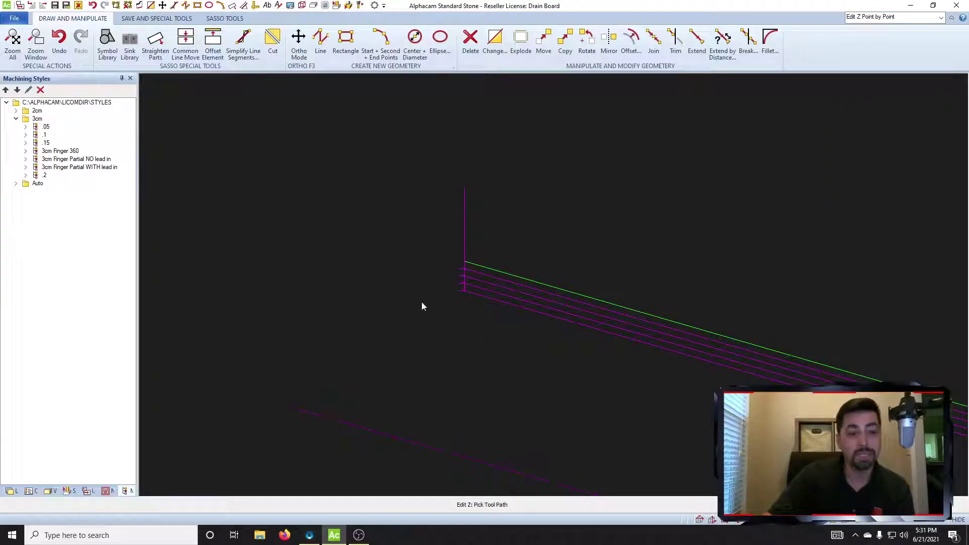
scroll(475, 271, "up", 2)
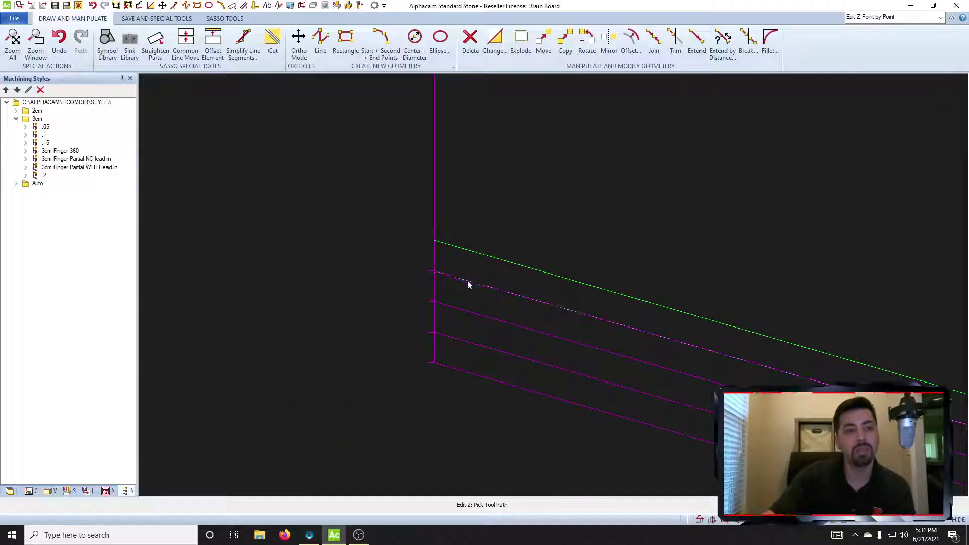
left_click(468, 280)
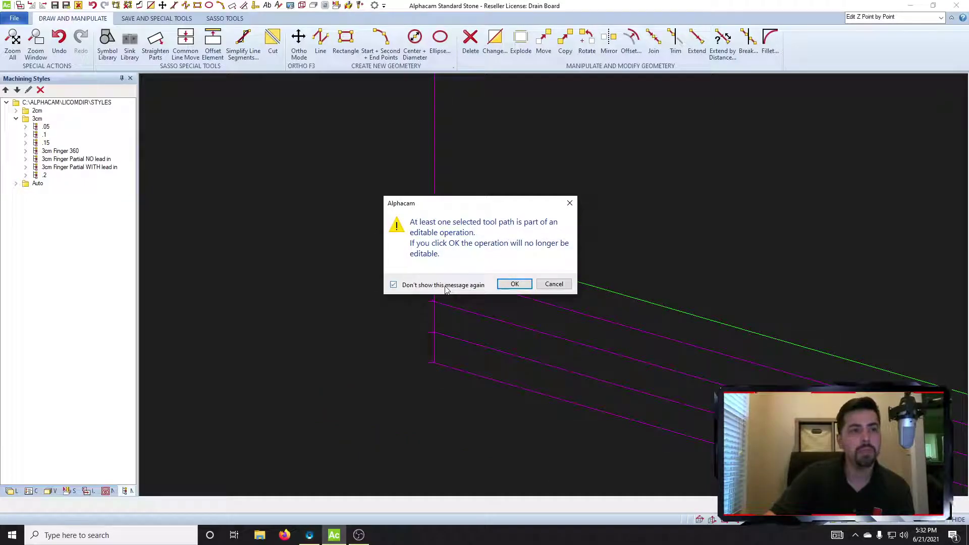
left_click(509, 285)
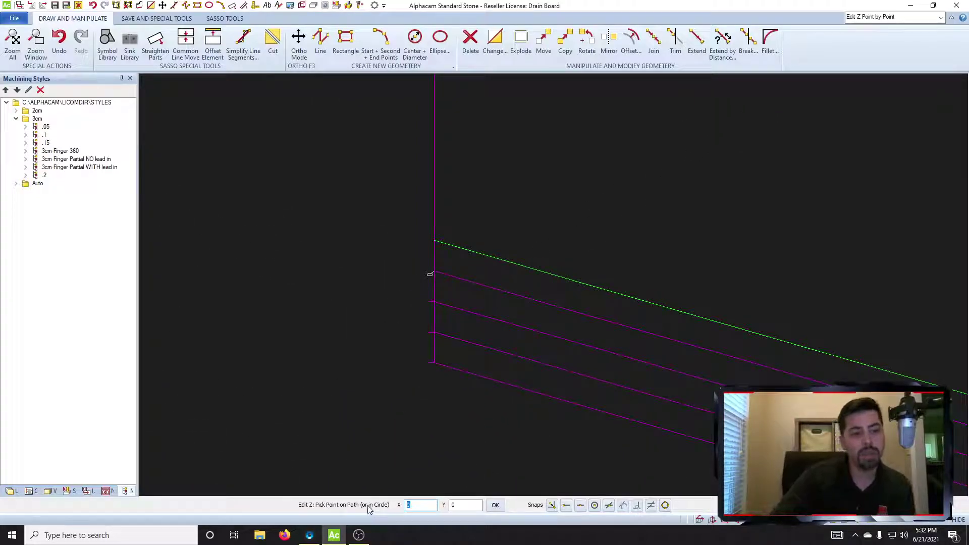
scroll(419, 266, "up", 5)
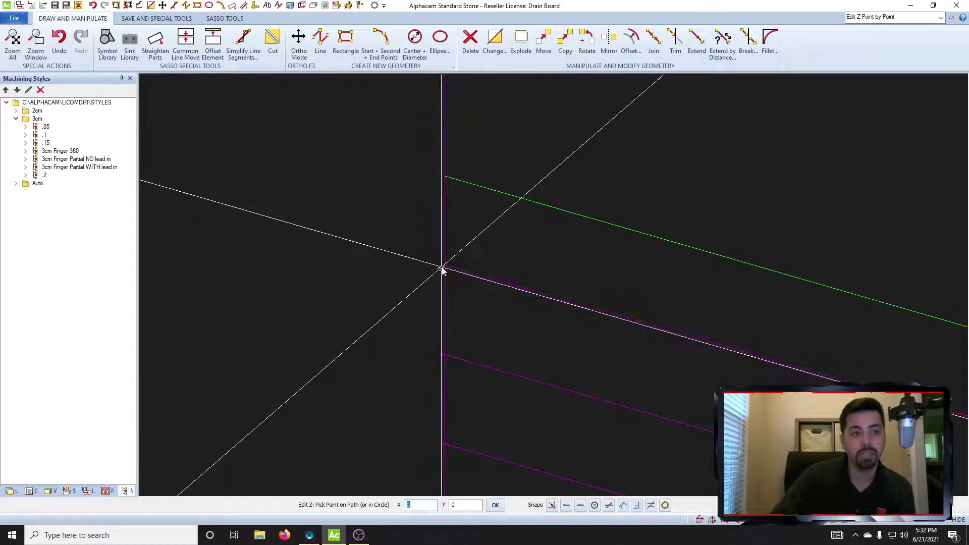
left_click(441, 271)
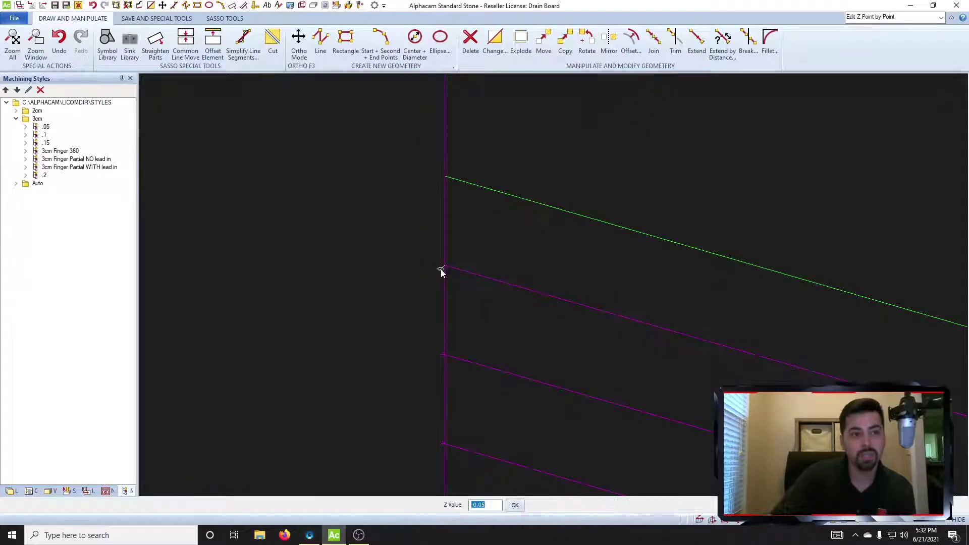
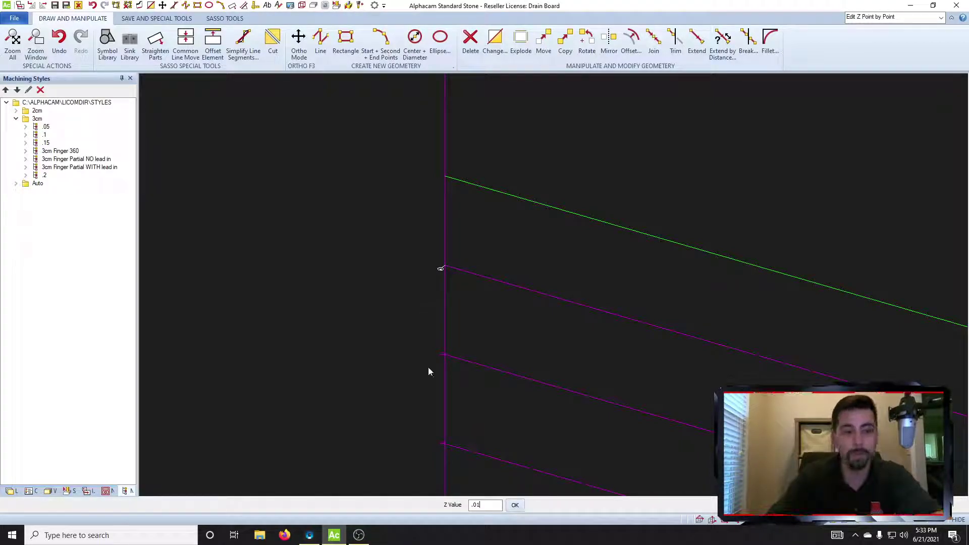
key("Return")
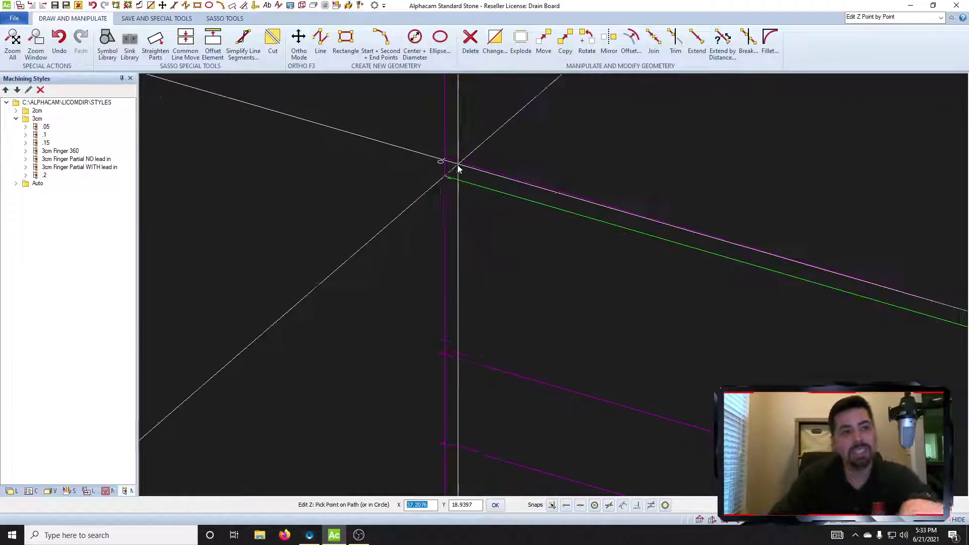
scroll(461, 174, "up", 4)
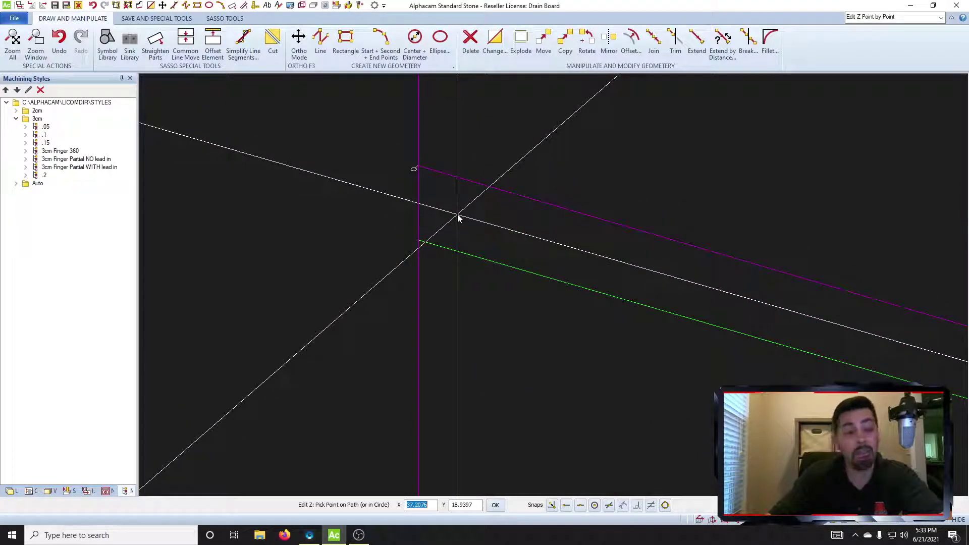
scroll(443, 268, "down", 3)
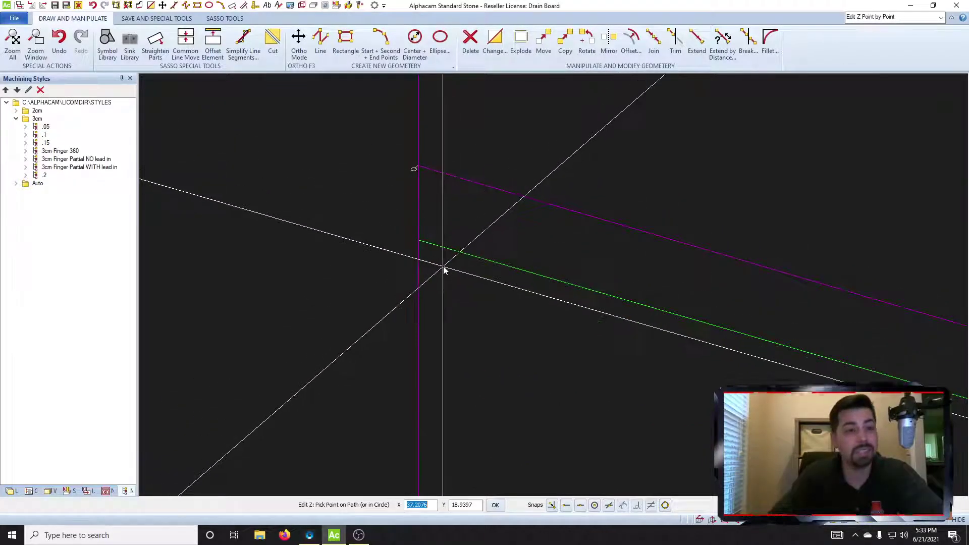
key("Escape")
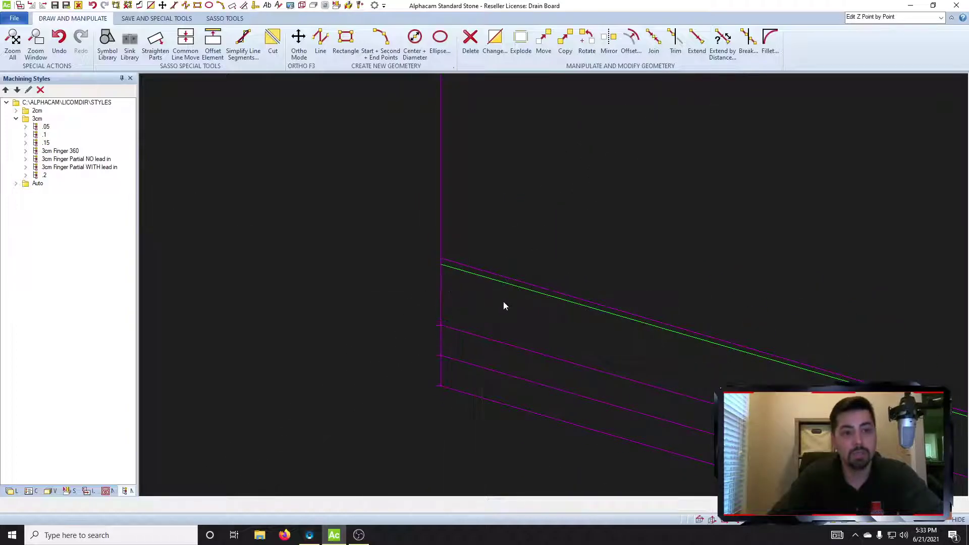
Set the Z value of the .1-deep toolpath's end away from the sink to .01 with Edit Z Point by Point.
middle_click_drag(569, 342, 558, 329)
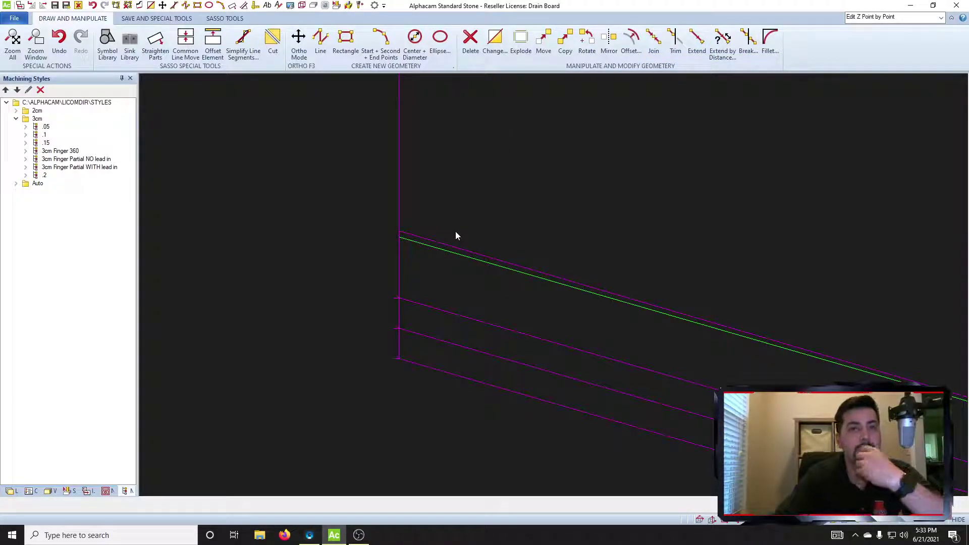
left_click(899, 15)
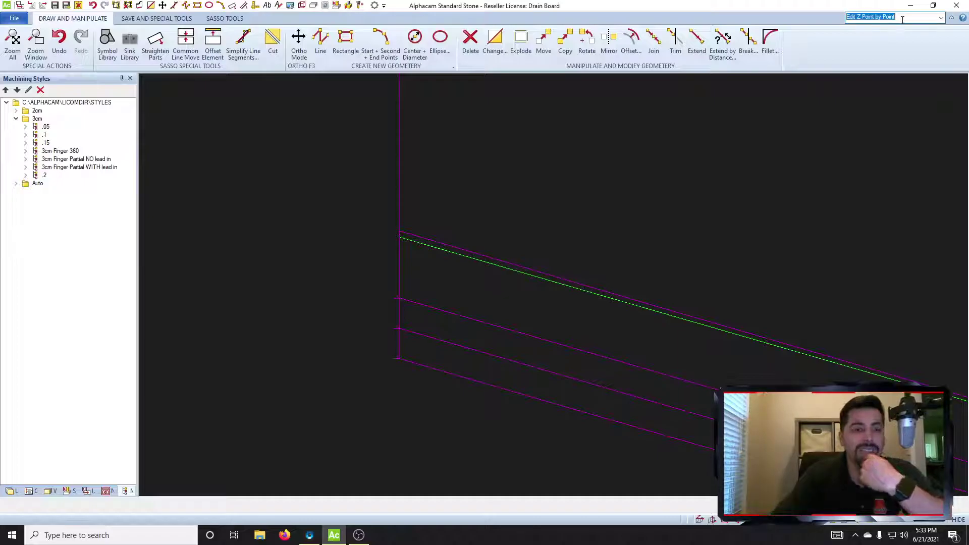
key("Return")
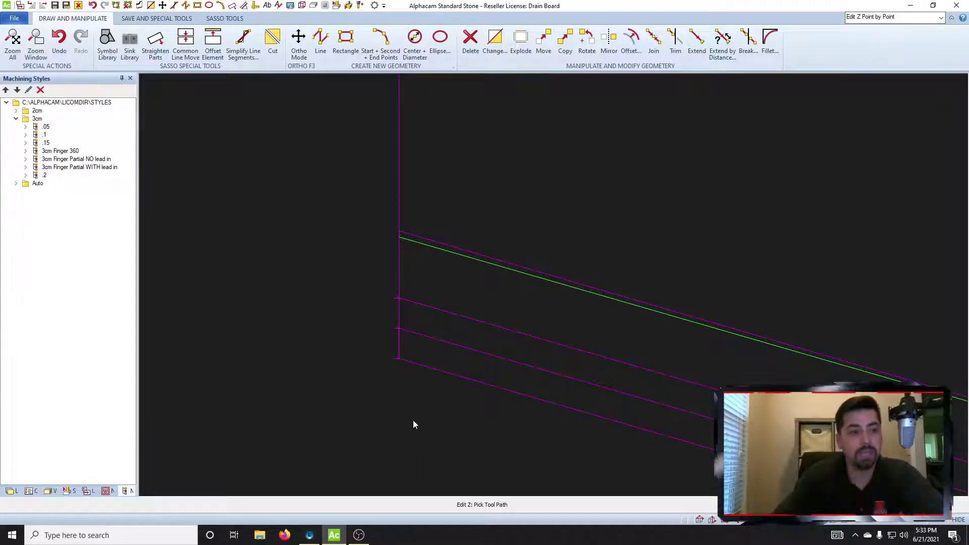
left_click(410, 303)
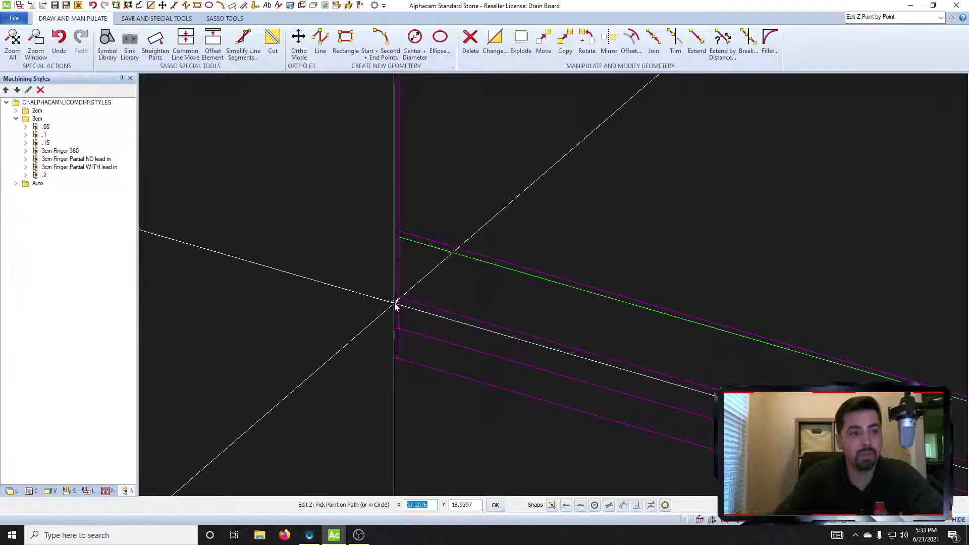
left_click(395, 303)
type("-0.1")
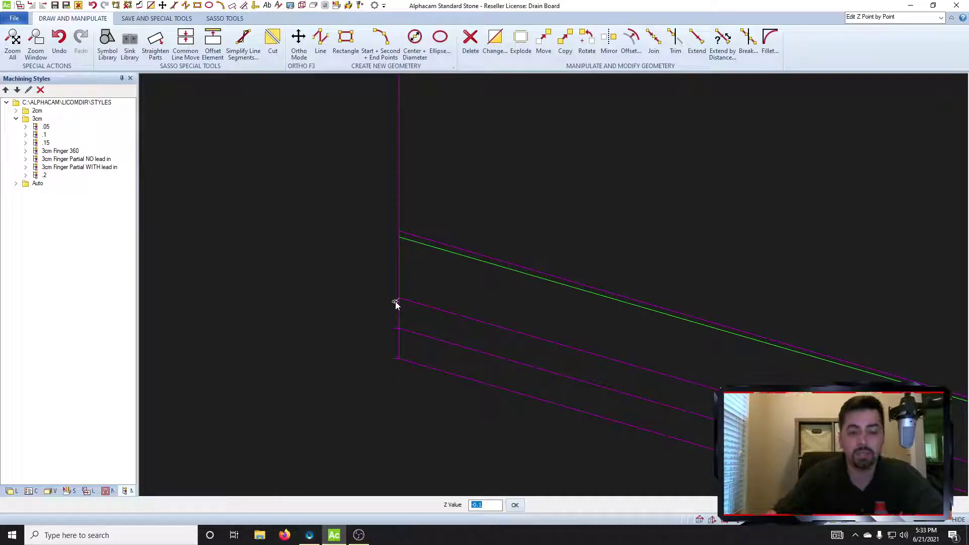
type(".01")
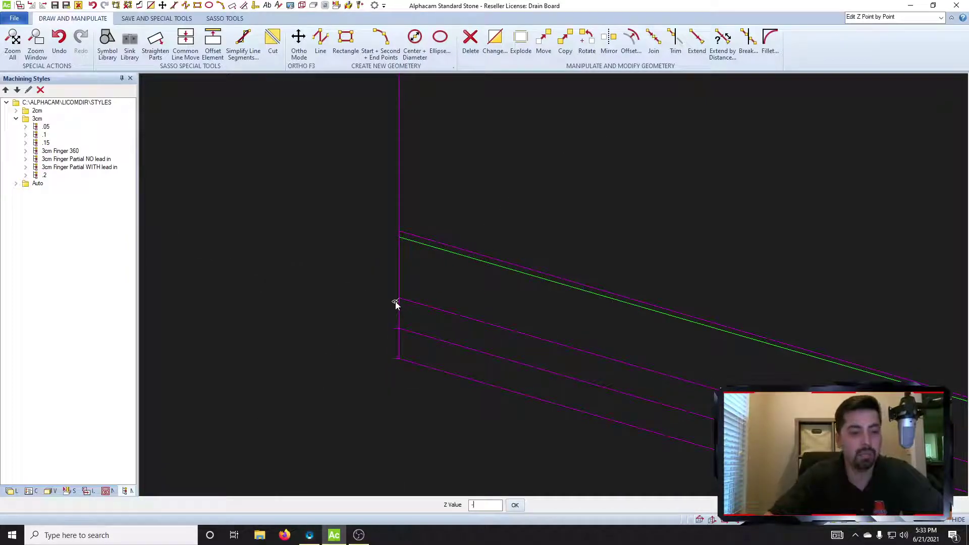
key("BackSpace")
key("BackSpace")
key("BackSpace")
key("BackSpace")
type(".01")
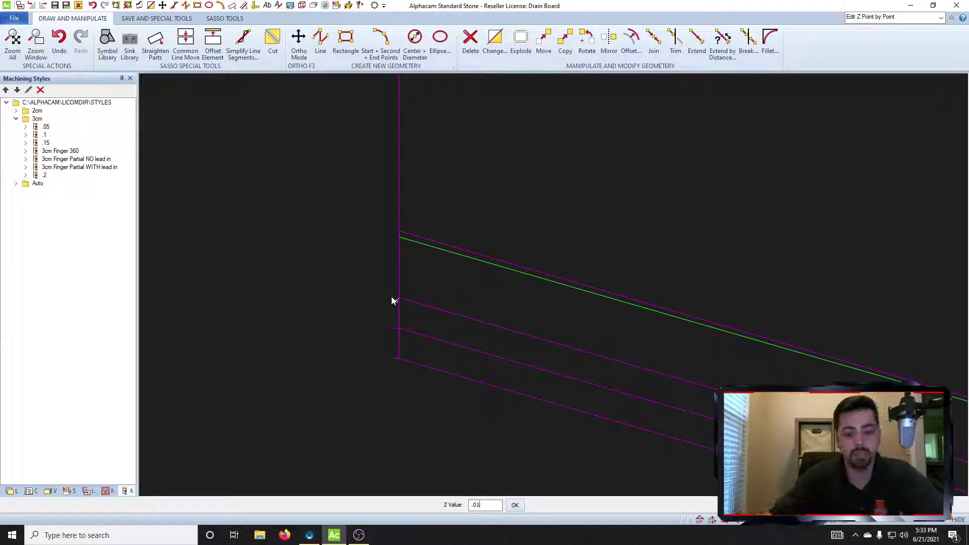
key("Return")
key("Escape")
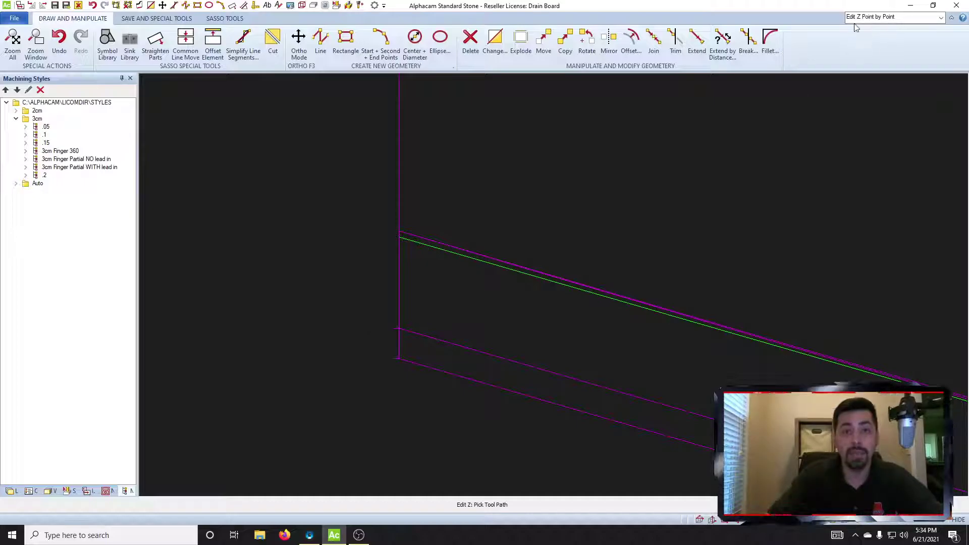
Set the Z value of the .15-deep toolpath's end away from the sink to .01.
left_click(411, 332)
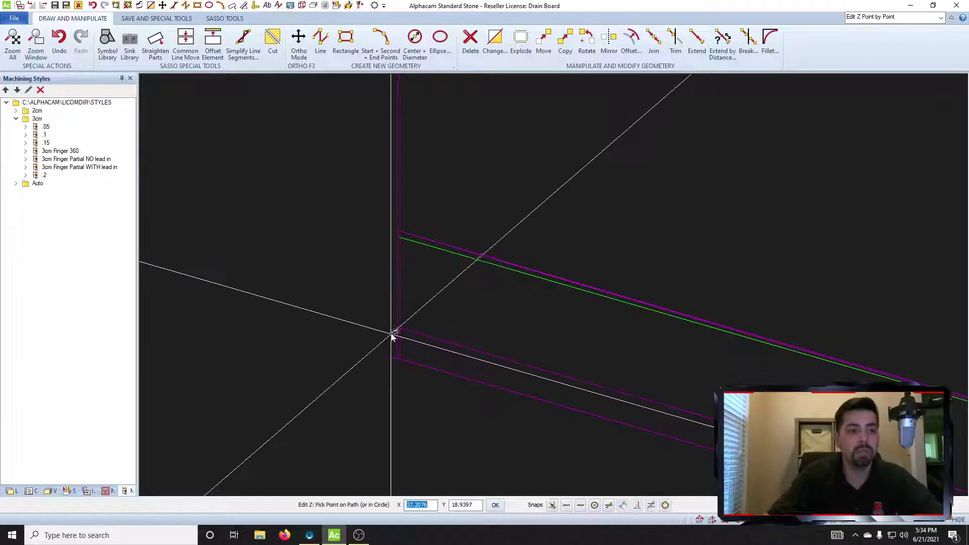
left_click(395, 333)
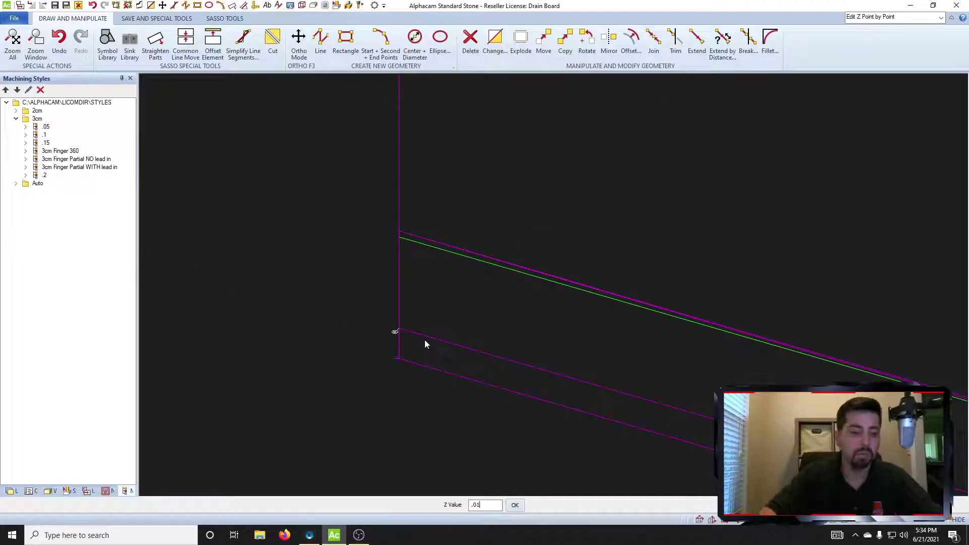
key("Return")
key("Escape")
Set the Z value of the .2-deep toolpath's end away from the sink to .01 and leave Edit Z Point by Point.
key("Return")
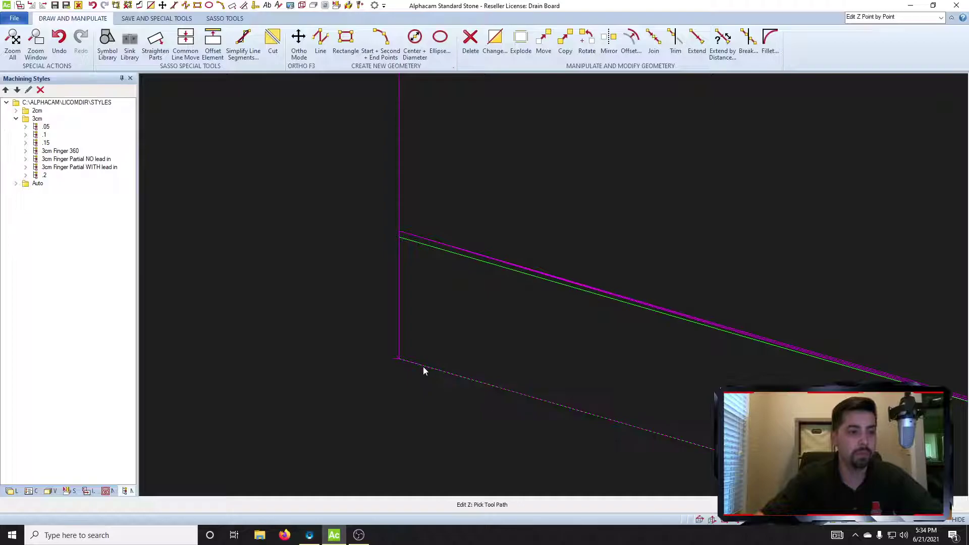
left_click(423, 367)
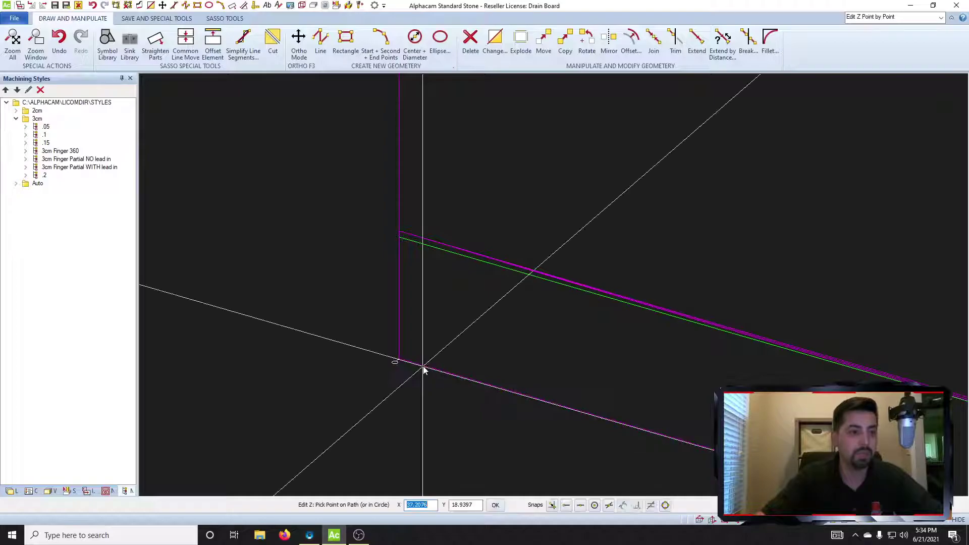
left_click(396, 363)
type(".01")
key("Return")
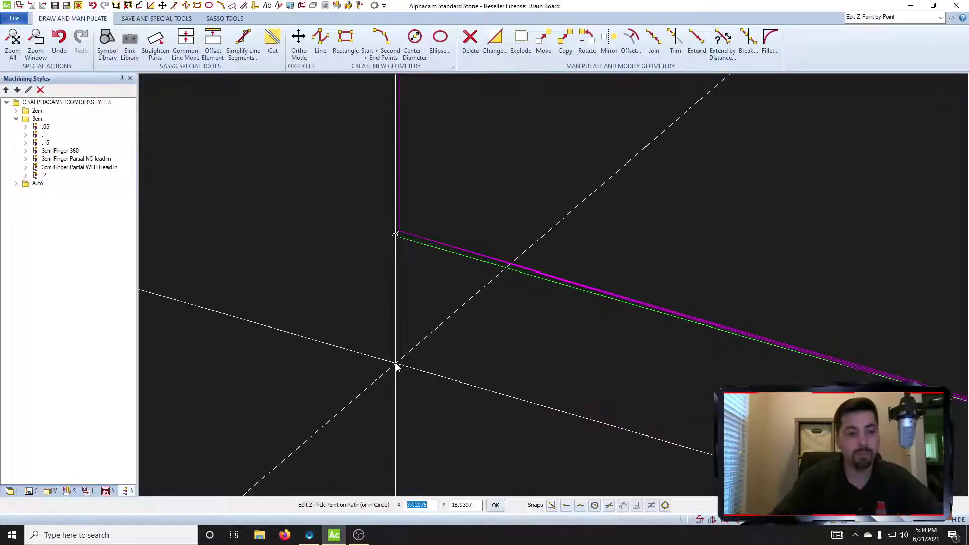
key("Escape")
scroll(446, 368, "down", 5)
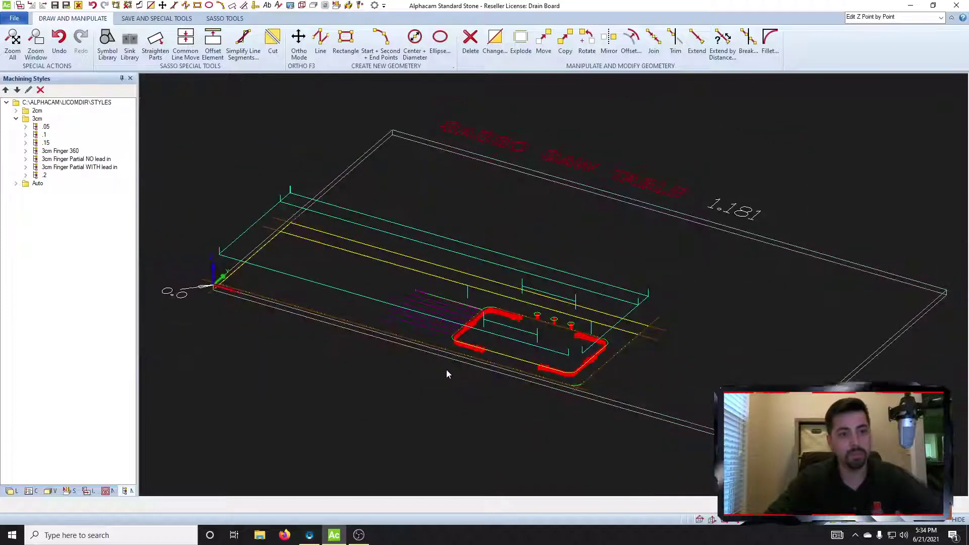
Examine the sloped toolpaths of the uppermost drain board groove from its far end to the sink edge.
scroll(428, 287, "up", 5)
scroll(557, 229, "up", 3)
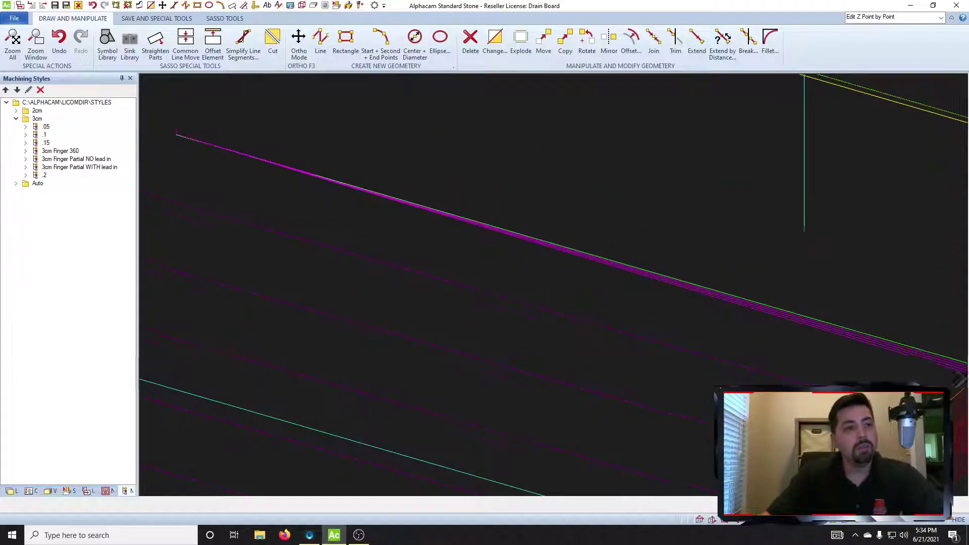
scroll(583, 280, "down", 3)
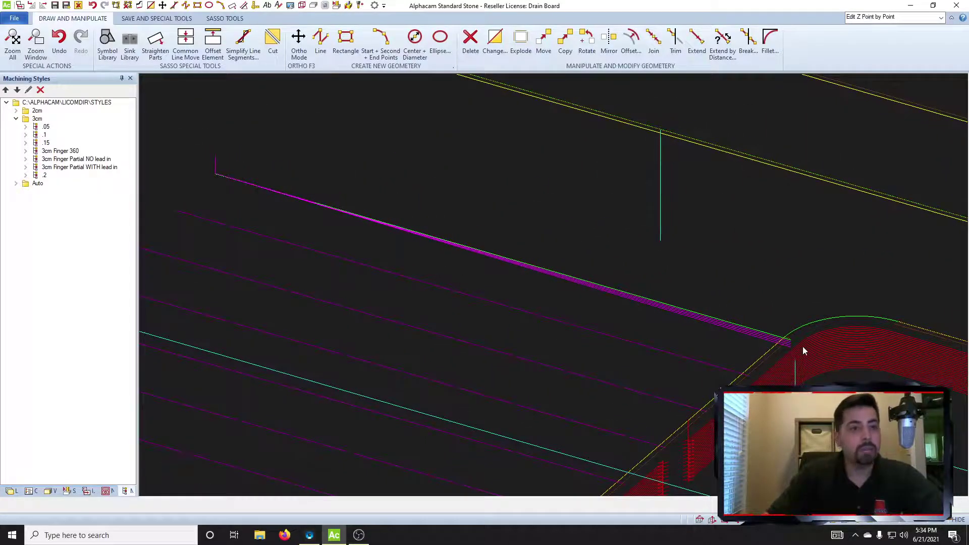
middle_click_drag(959, 414, 770, 359)
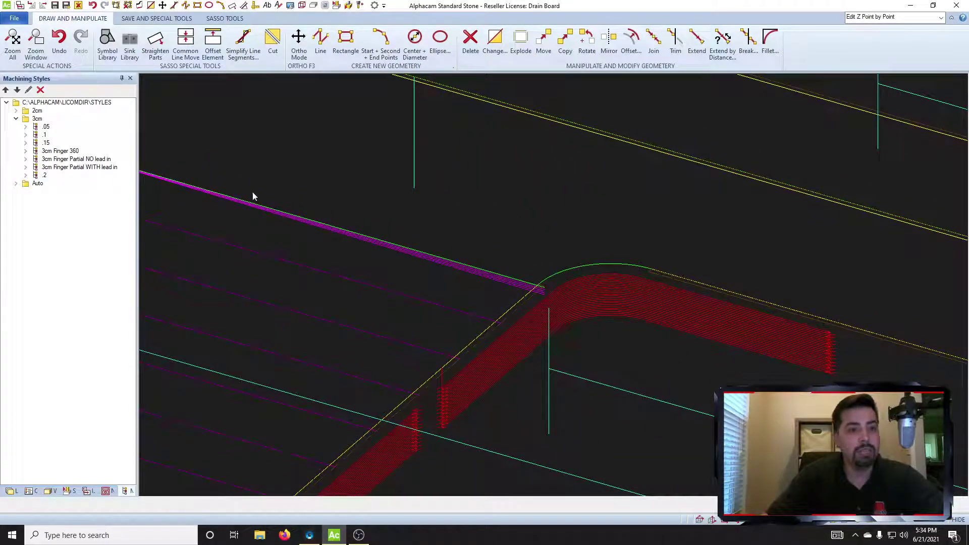
scroll(254, 197, "up", 4)
scroll(218, 260, "up", 2)
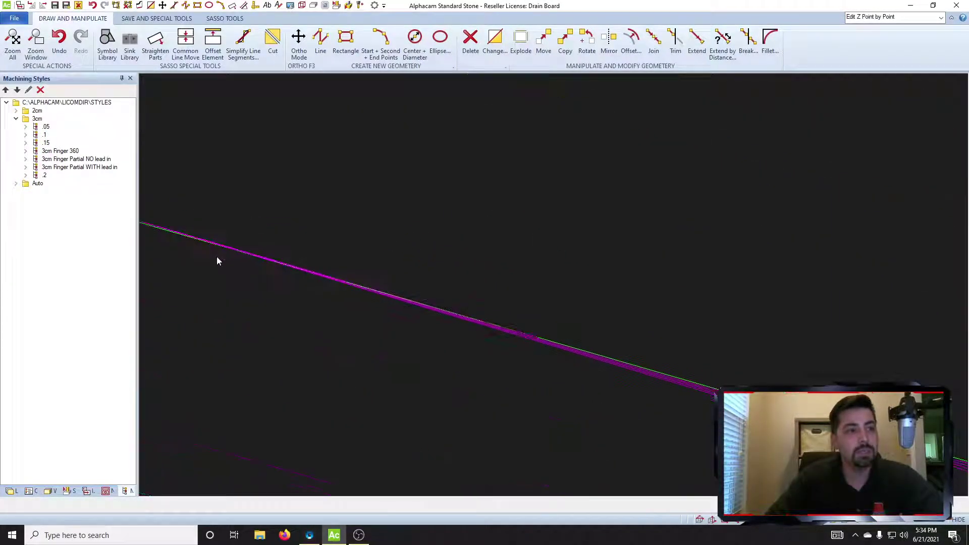
scroll(218, 260, "down", 2)
scroll(348, 347, "up", 2)
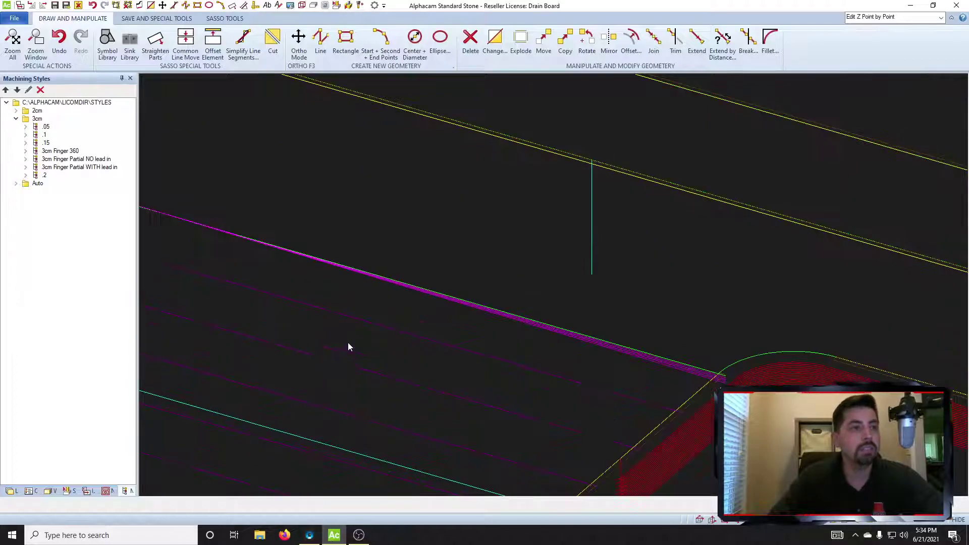
Run the solid simulation of the machining at maximum speed.
left_click(225, 18)
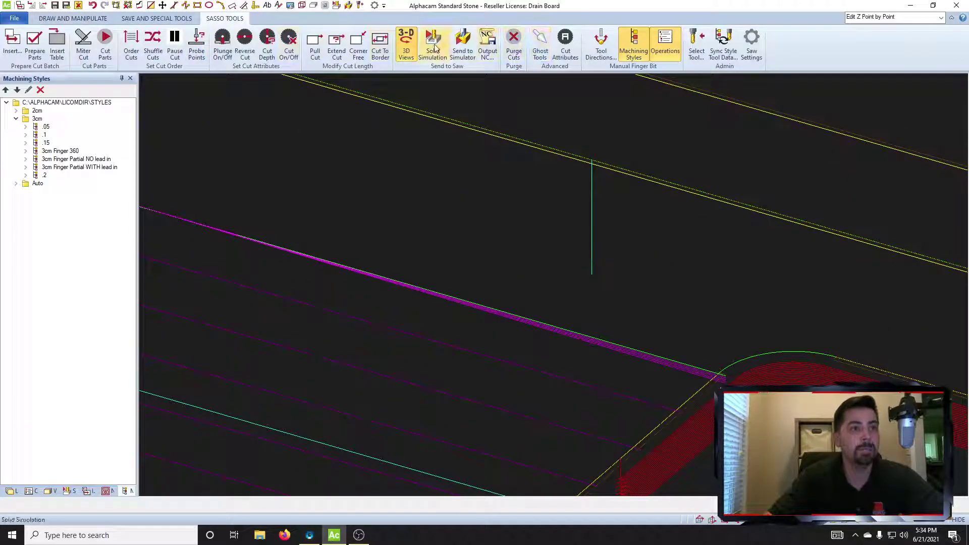
scroll(343, 183, "down", 2)
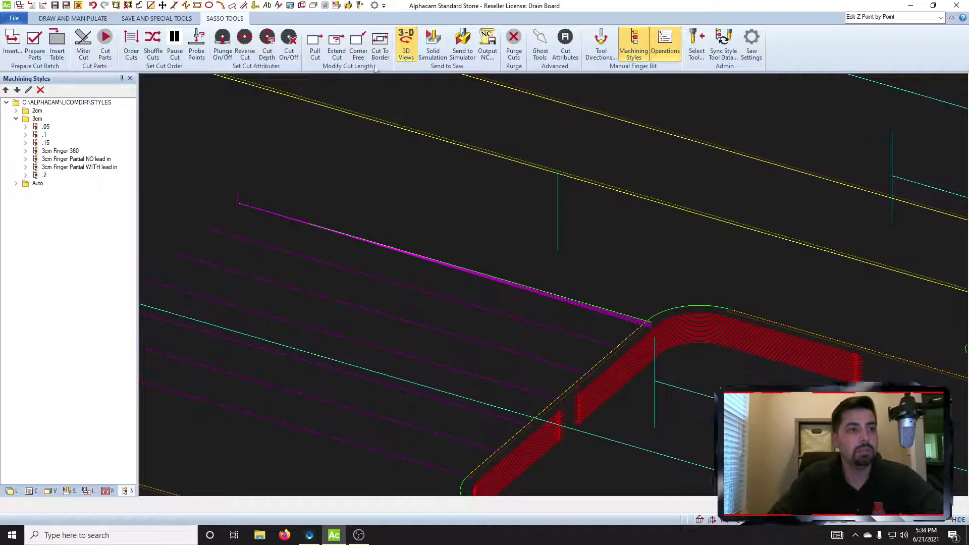
left_click(432, 45)
left_click(56, 92)
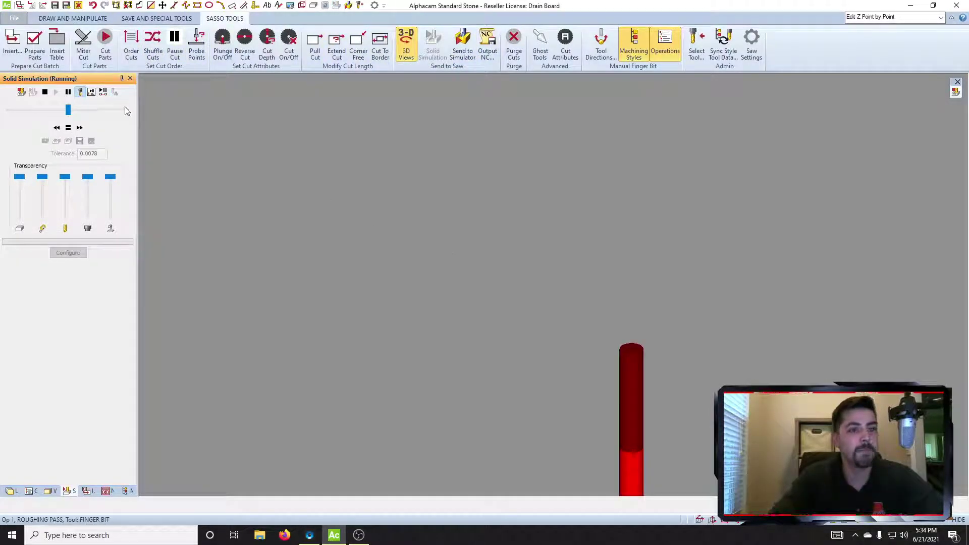
left_click_drag(71, 110, 128, 109)
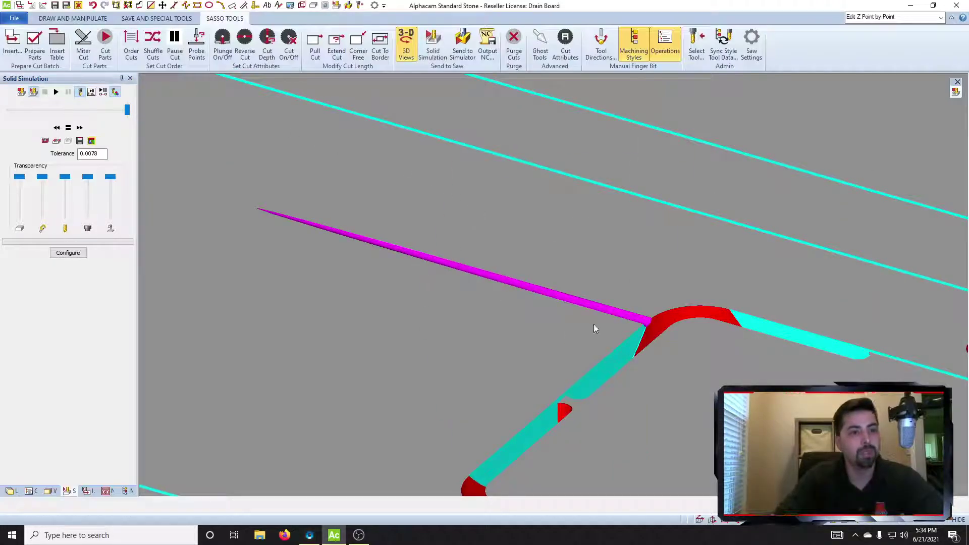
Inspect the simulated tapered groove from its far end to the sink cutout, and close the simulation view.
scroll(641, 318, "up", 3)
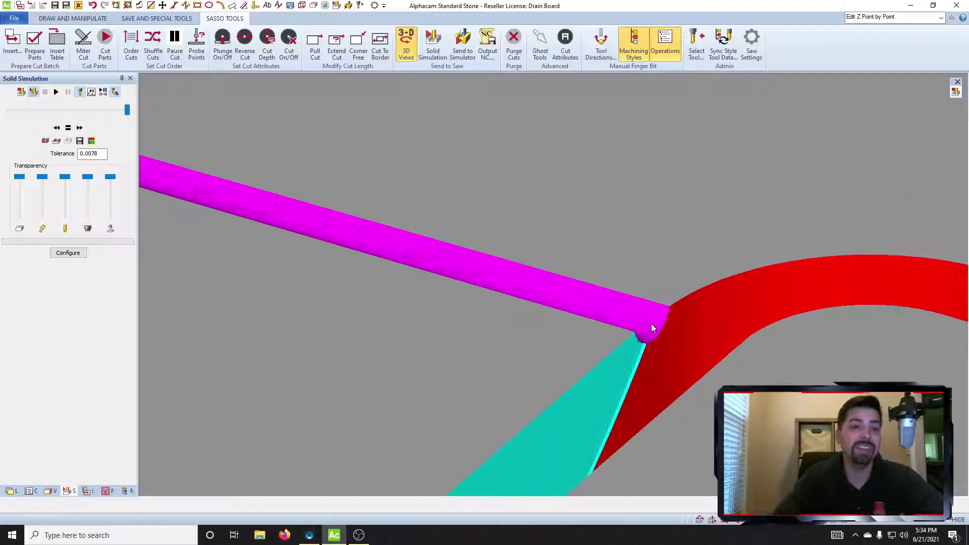
scroll(555, 297, "down", 4)
scroll(400, 251, "up", 2)
middle_click_drag(394, 300, 731, 429)
scroll(699, 398, "down", 3)
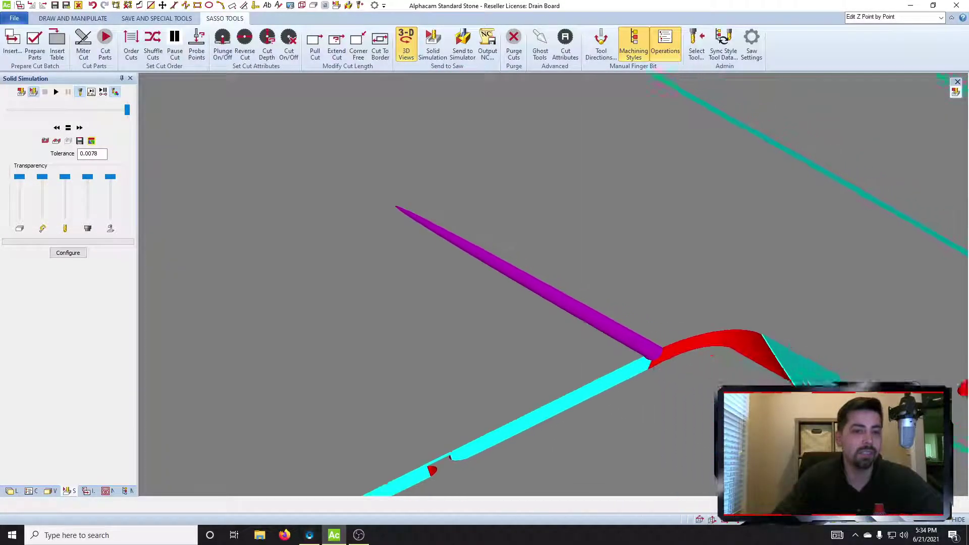
scroll(405, 259, "up", 3)
scroll(409, 263, "down", 2)
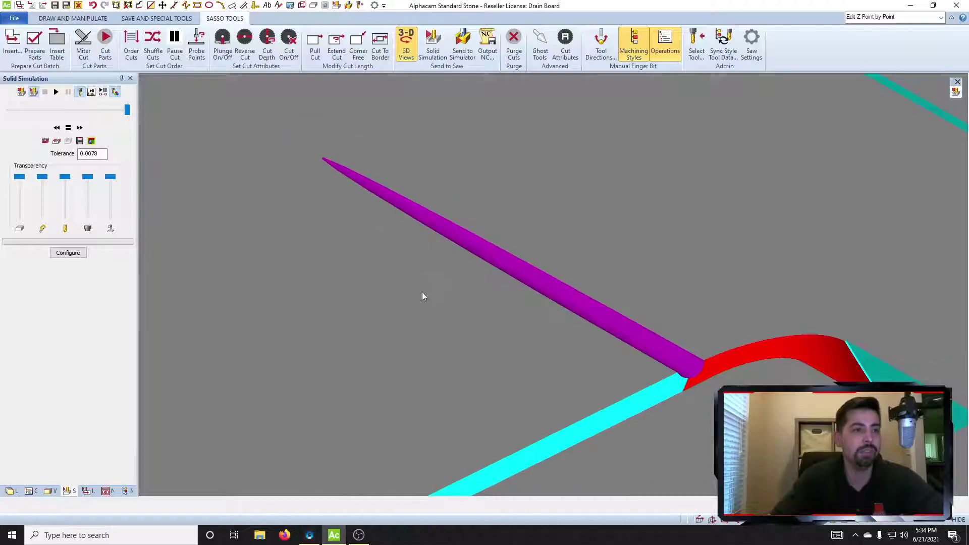
scroll(457, 310, "down", 3)
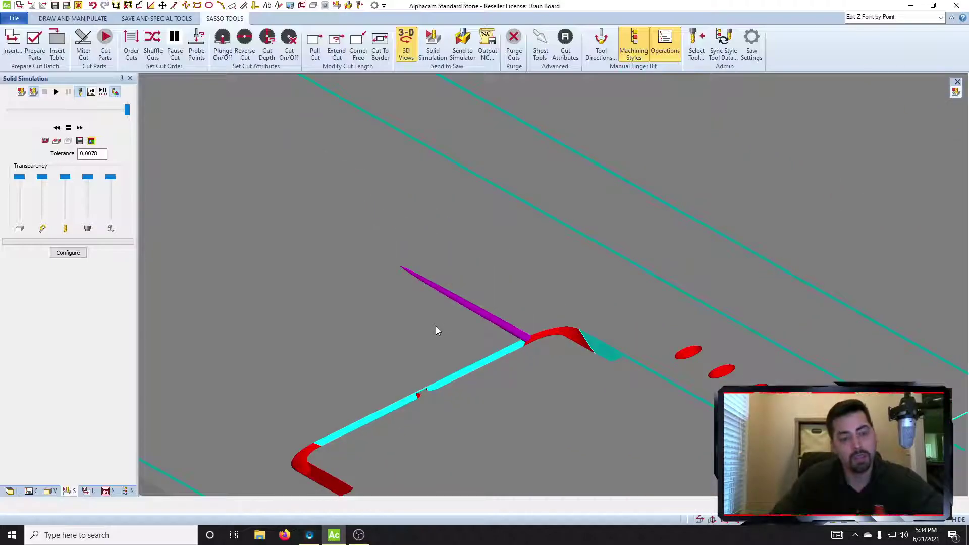
middle_click_drag(450, 357, 544, 402)
key("Escape")
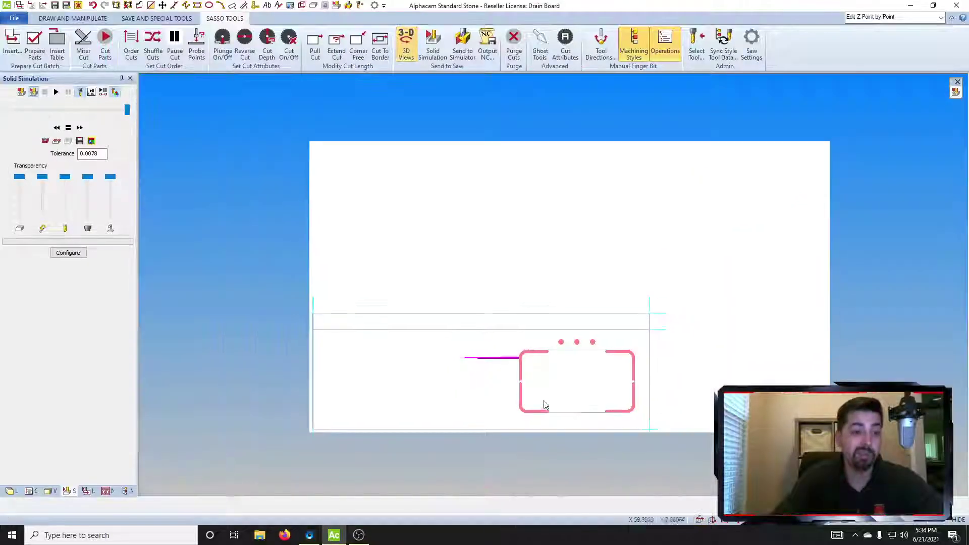
left_click(955, 91)
Select the uppermost groove for copying in the flat view, using both geometries and tool paths, As Original: With Tool Sorting.
scroll(553, 384, "up", 3)
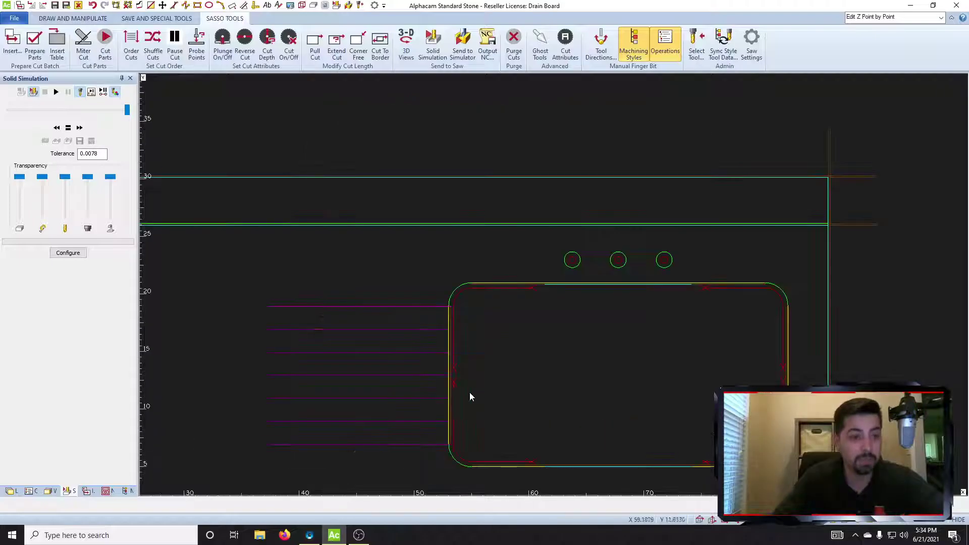
scroll(394, 331, "up", 2)
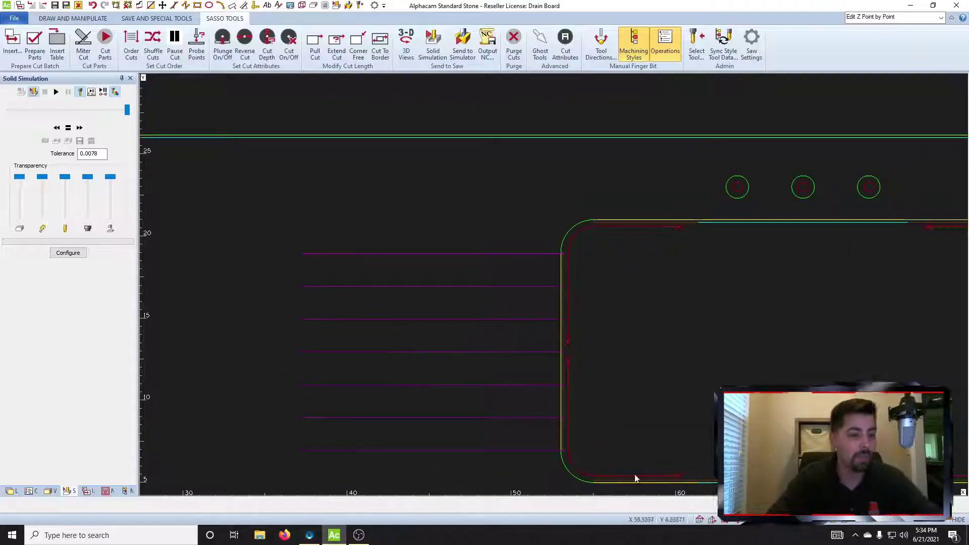
left_click(406, 43)
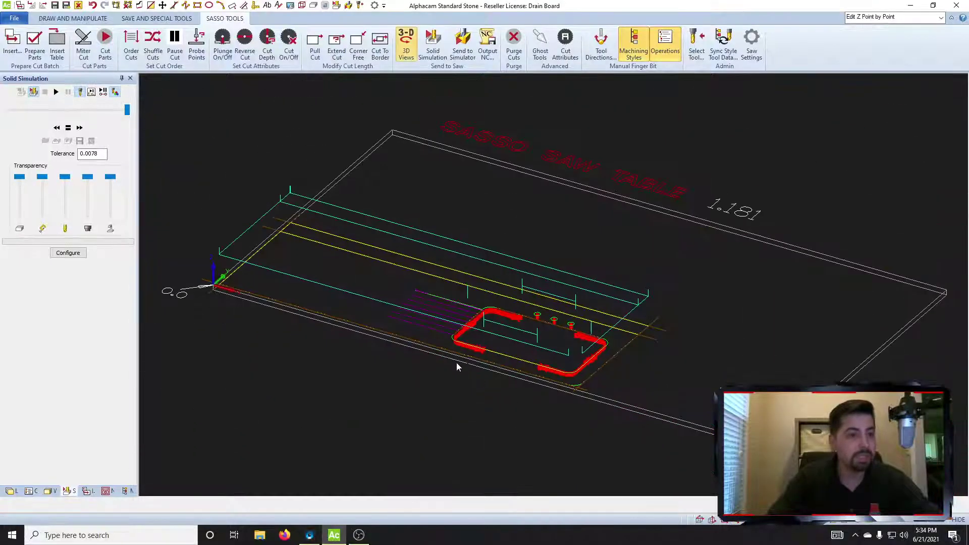
scroll(456, 362, "up", 5)
scroll(463, 294, "down", 2)
key("ctrl+c")
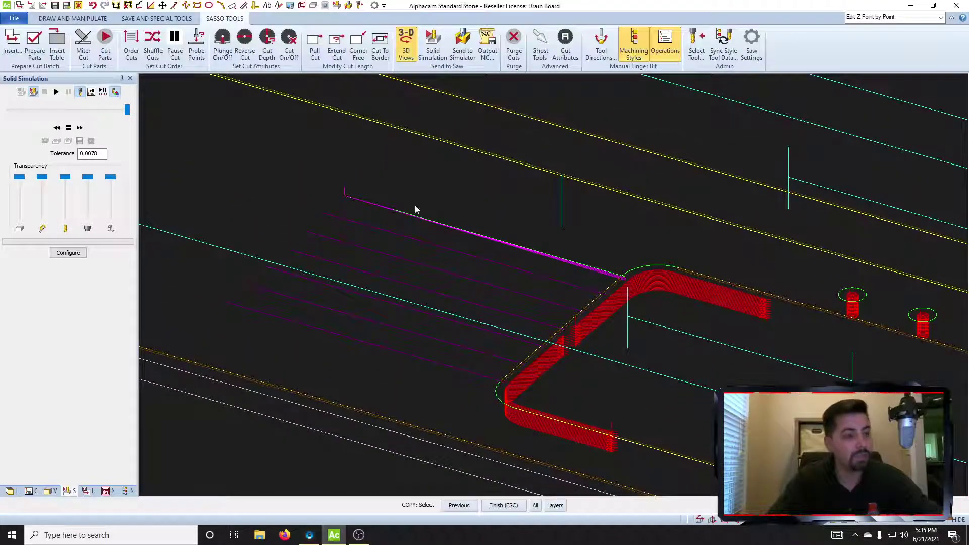
left_click(702, 515)
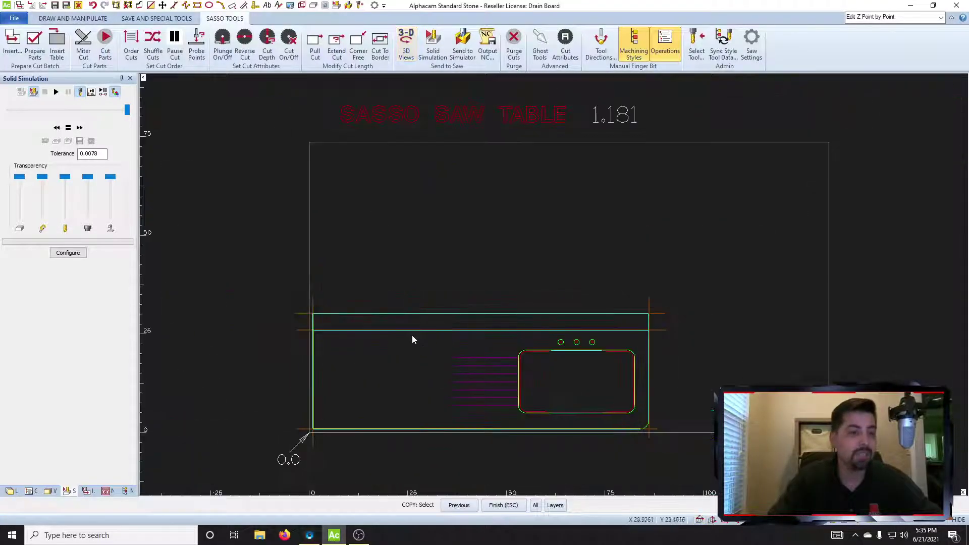
left_click(434, 348)
left_click(526, 360)
scroll(505, 361, "up", 5)
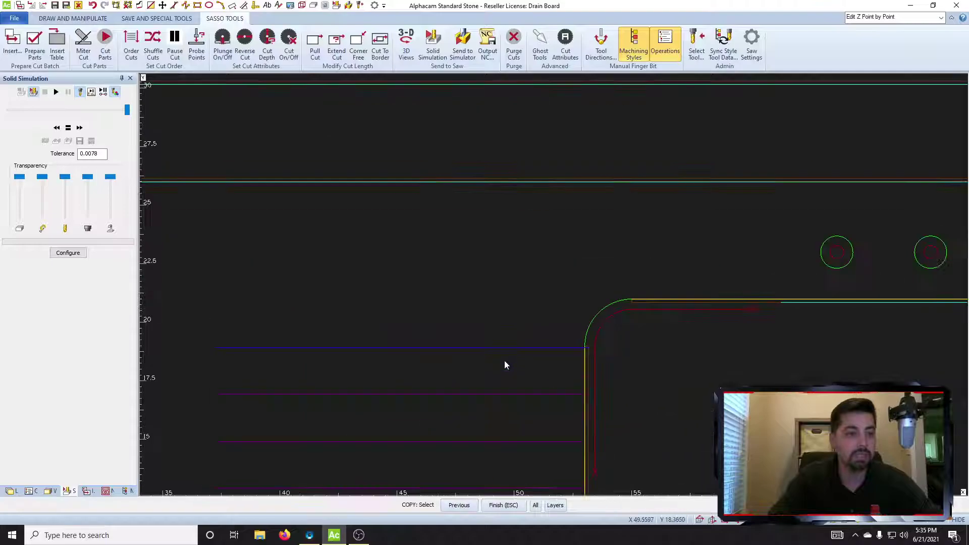
key("Escape")
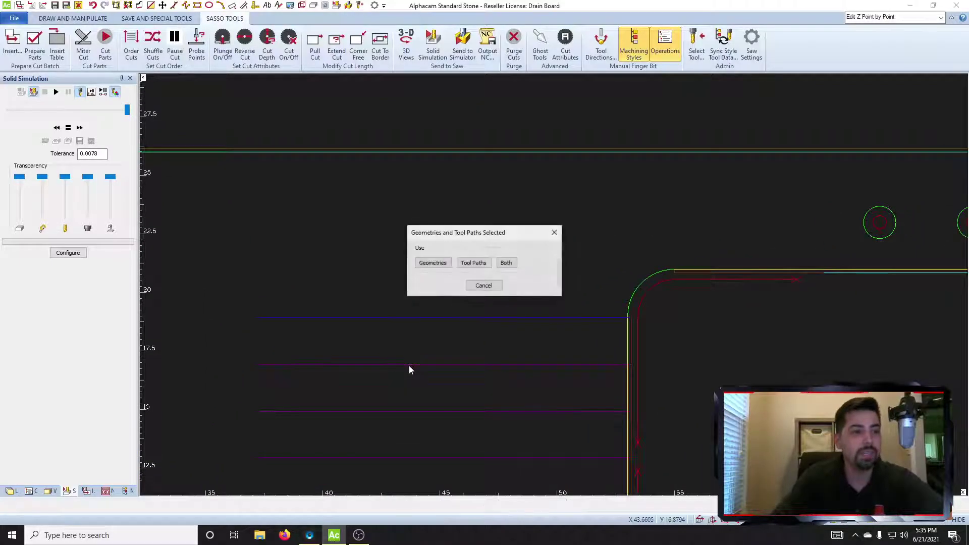
left_click(506, 263)
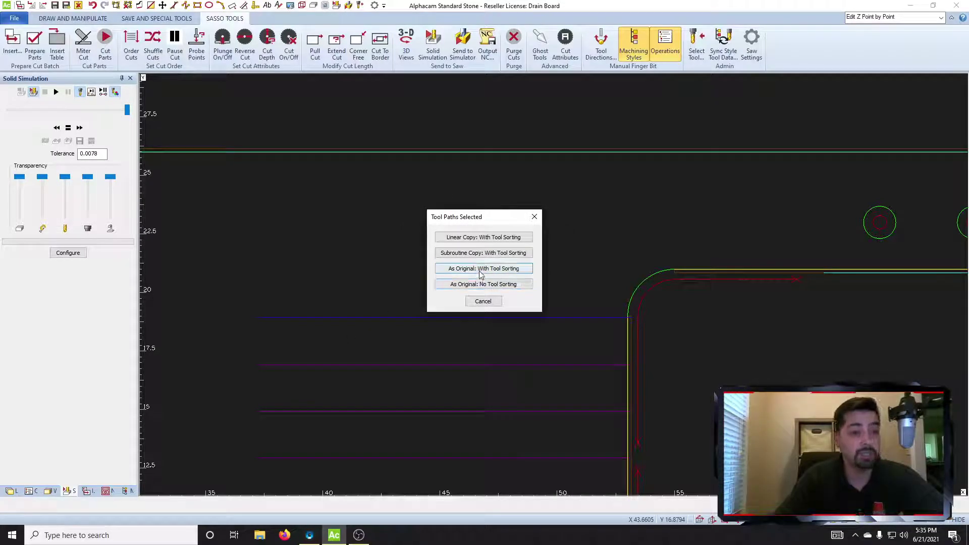
left_click(480, 269)
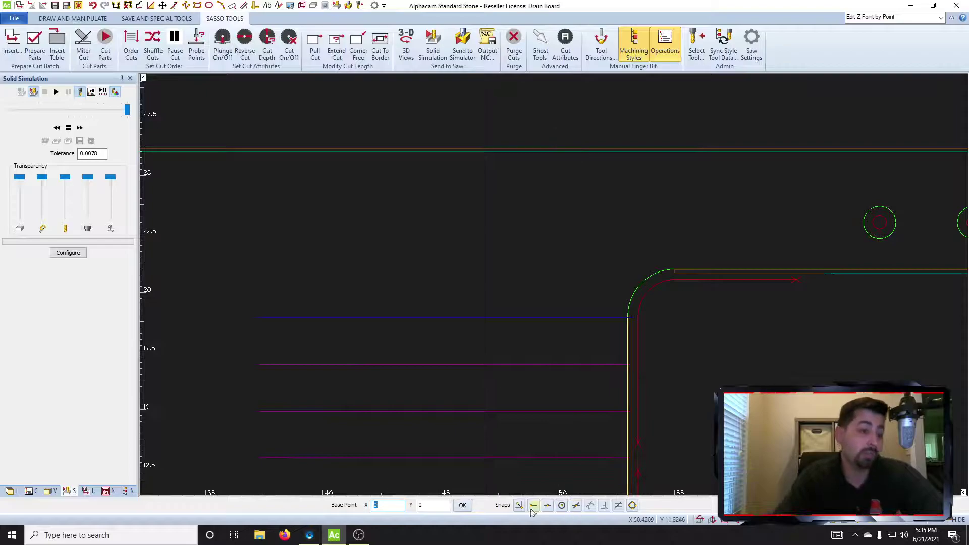
Copy the selected groove from its end away from the sink onto the matching ends of the six groove lines below.
left_click(518, 505)
left_click(250, 317)
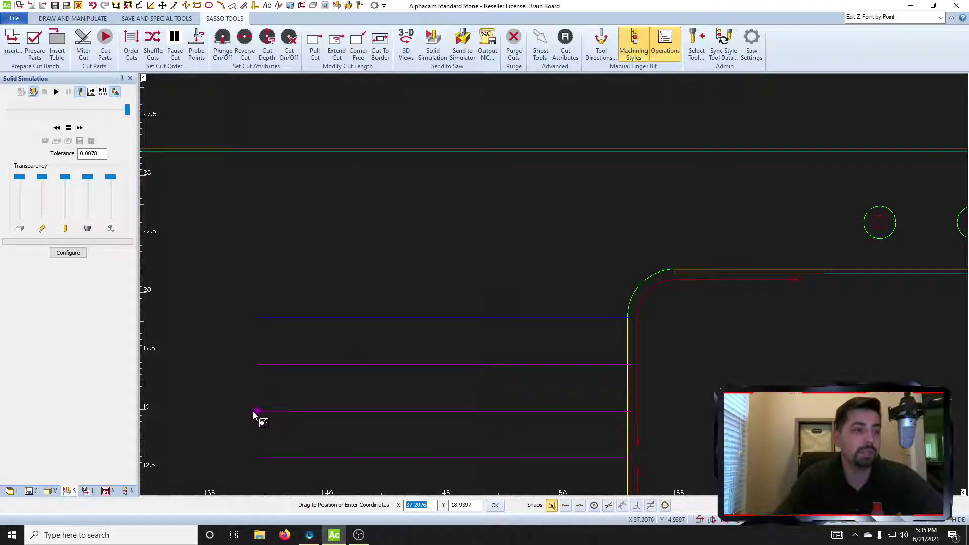
scroll(255, 410, "down", 2)
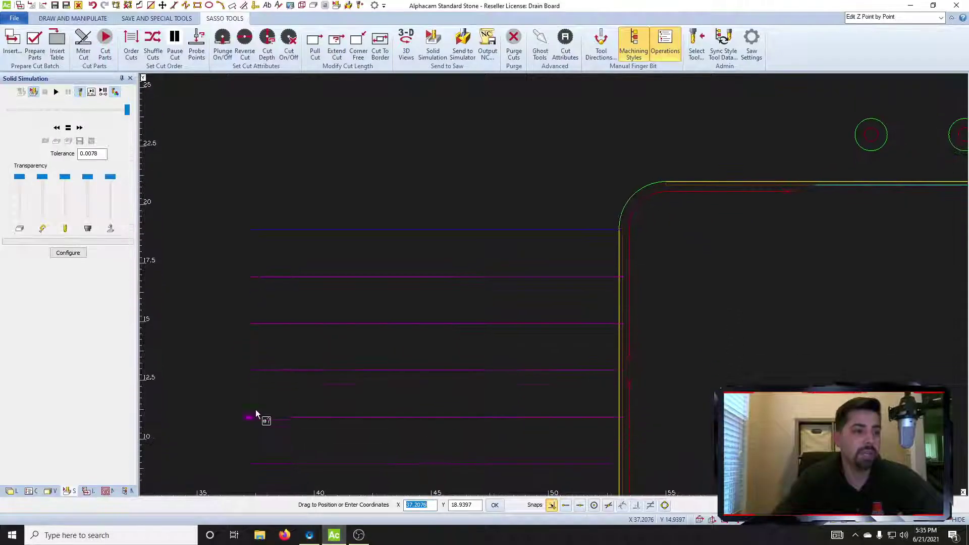
scroll(260, 426, "down", 1)
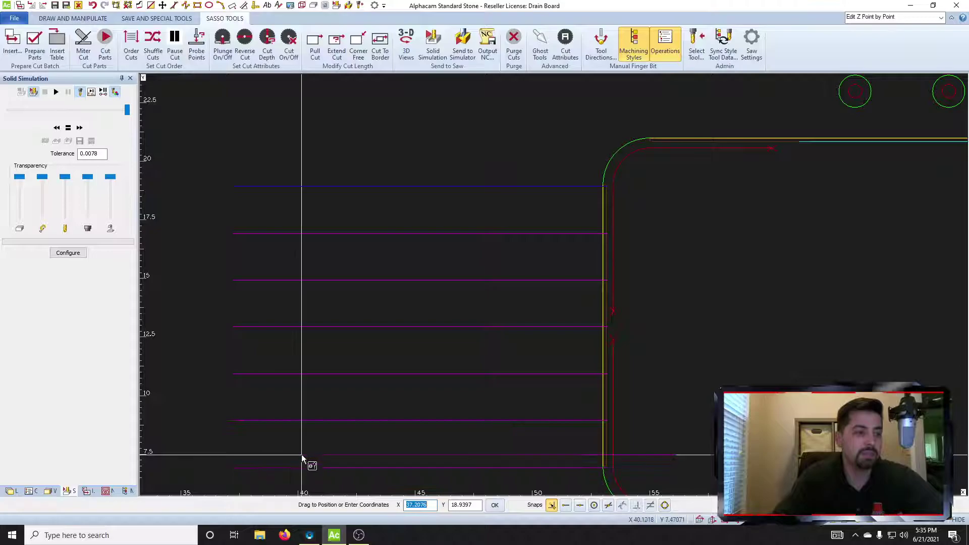
scroll(302, 454, "down", 1)
left_click(210, 411)
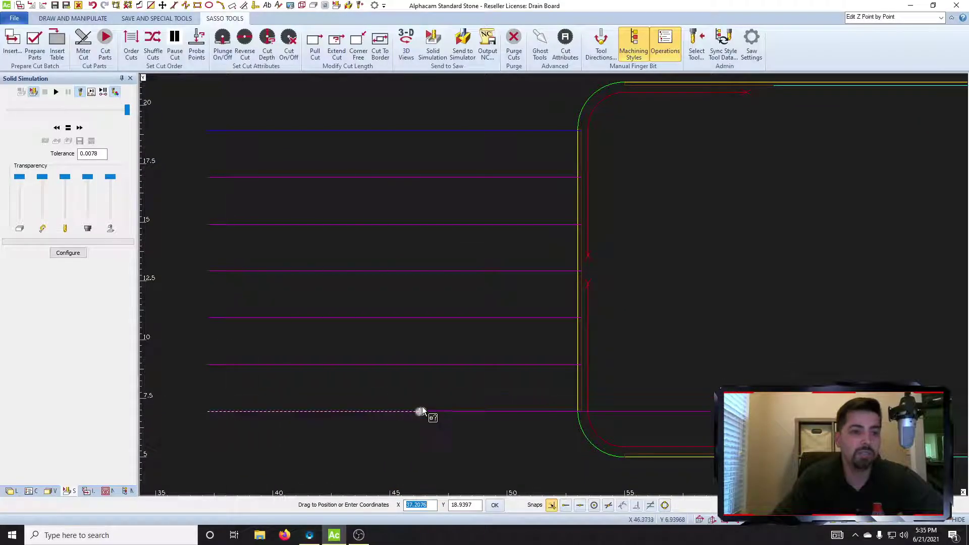
key("Escape")
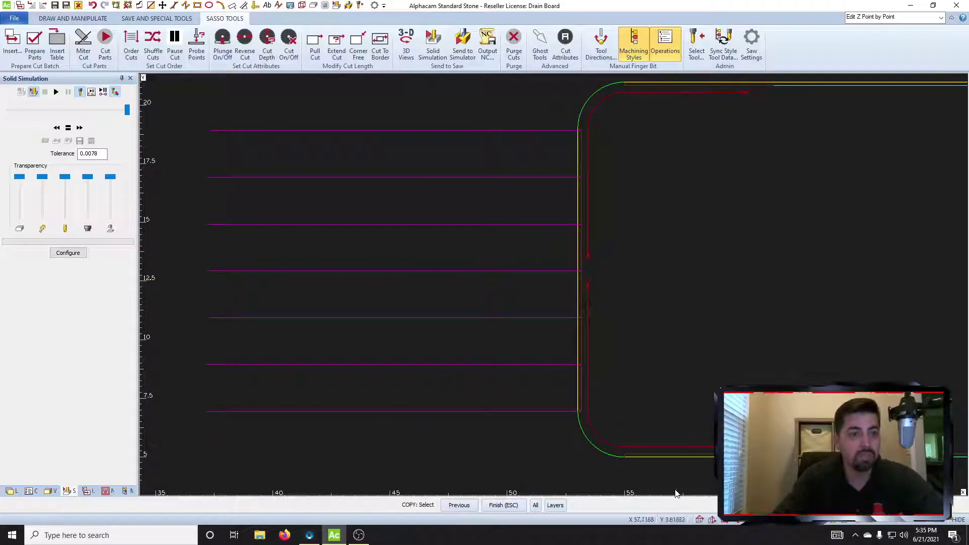
Examine the sloped toolpaths on all seven drain board grooves in the 3D view.
middle_click_drag(422, 410, 505, 413)
scroll(548, 412, "down", 3)
scroll(580, 356, "up", 5)
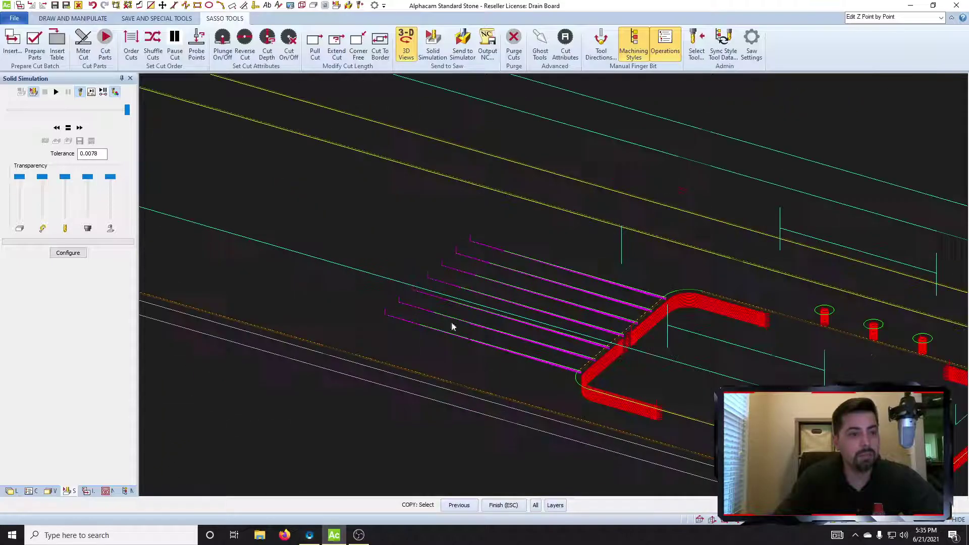
scroll(616, 320, "up", 2)
scroll(607, 320, "down", 2)
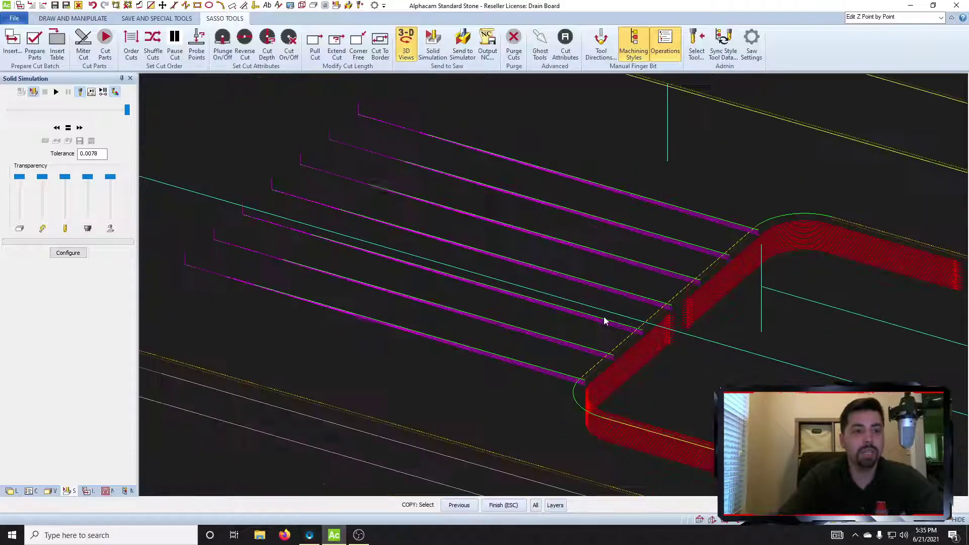
middle_click_drag(474, 305, 462, 303)
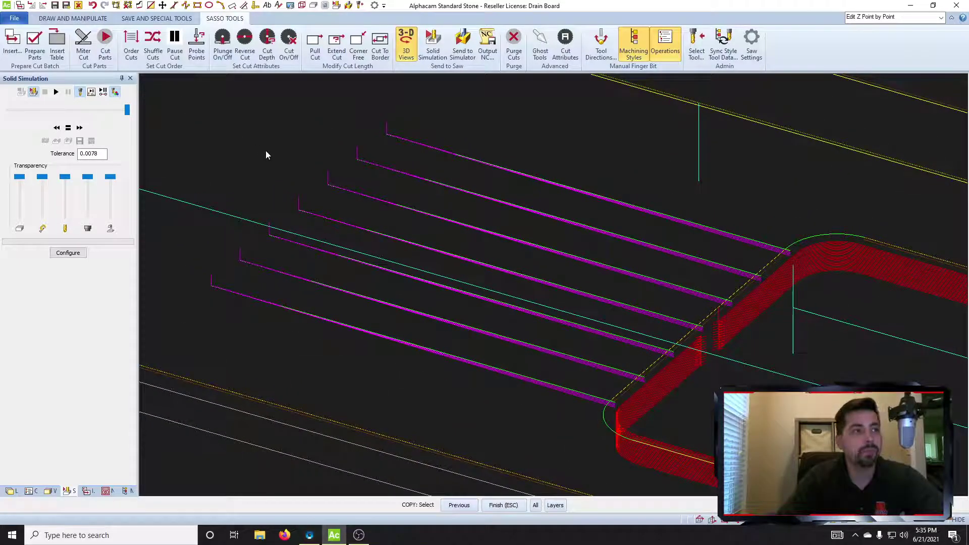
Move the grooves' ball end finish pass operation to the start of the machining order, ahead of the sink cutout's finger bit passes.
left_click(664, 48)
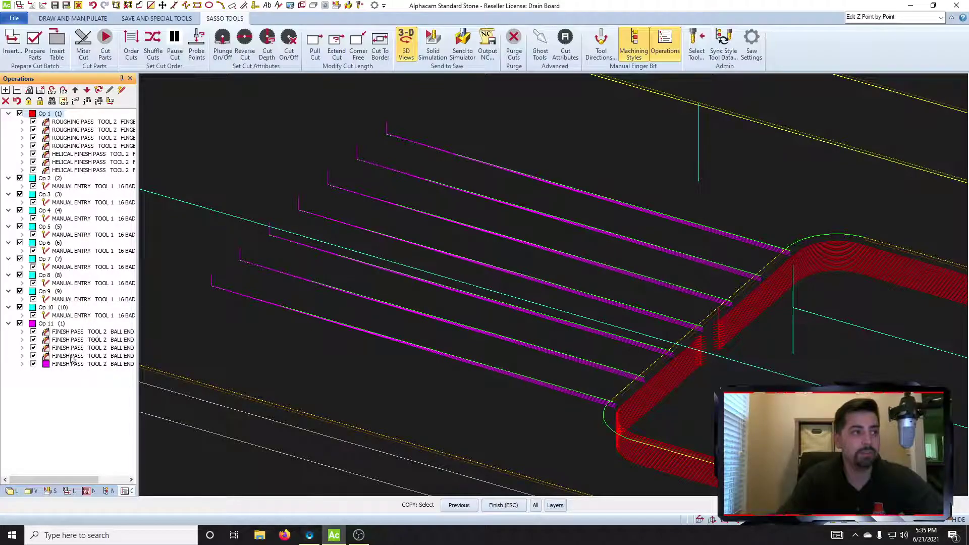
left_click(53, 324)
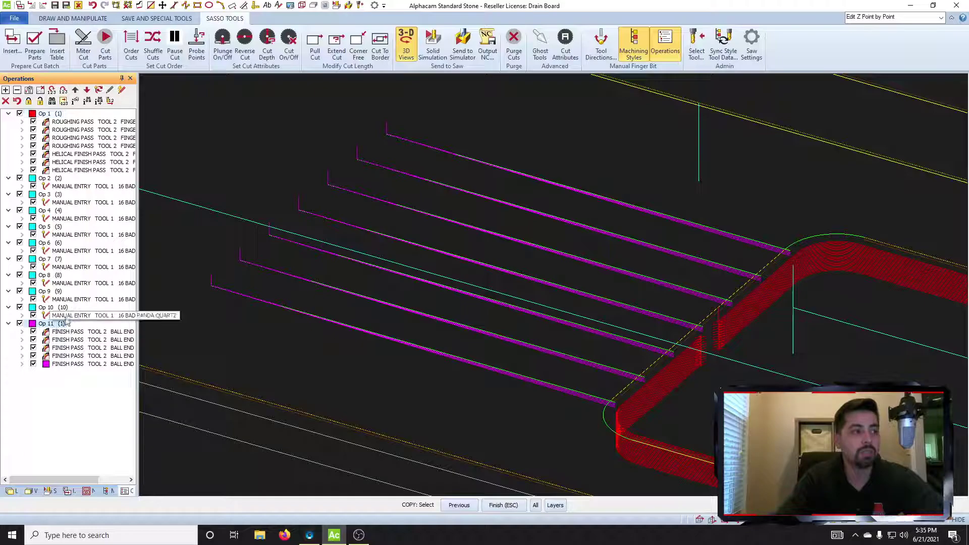
left_click(76, 91)
left_click(75, 91)
left_click(75, 91)
left_click(75, 91)
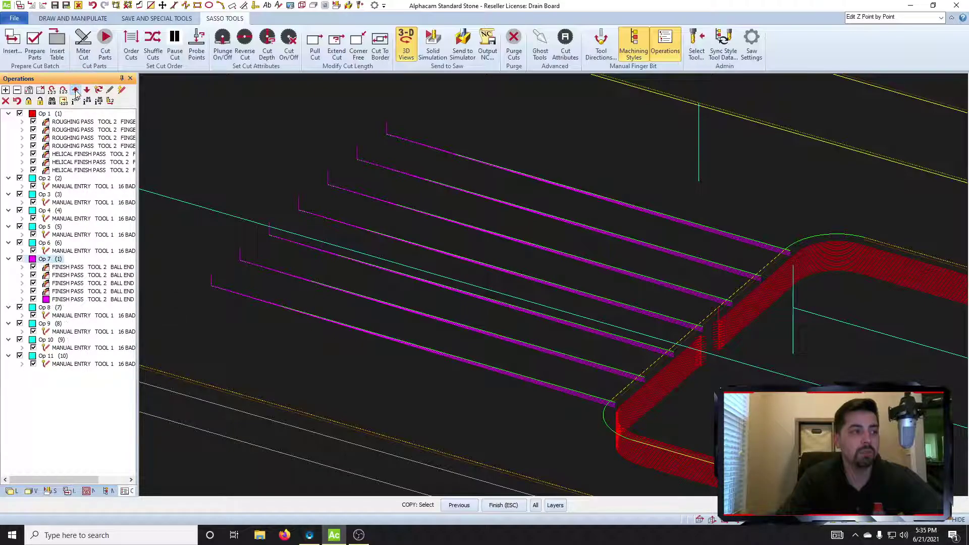
left_click(76, 91)
left_click(76, 91)
left_click(76, 90)
left_click(76, 91)
left_click(76, 91)
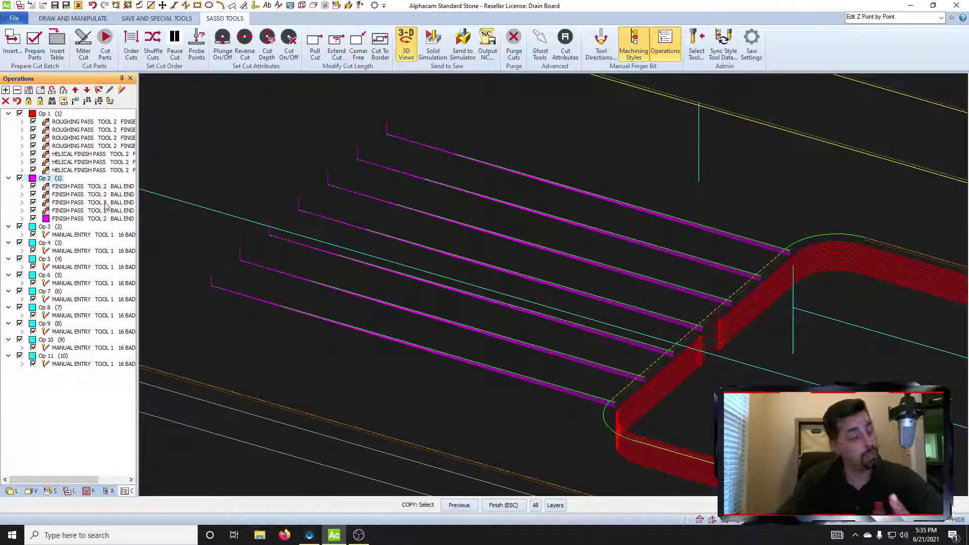
left_click(76, 91)
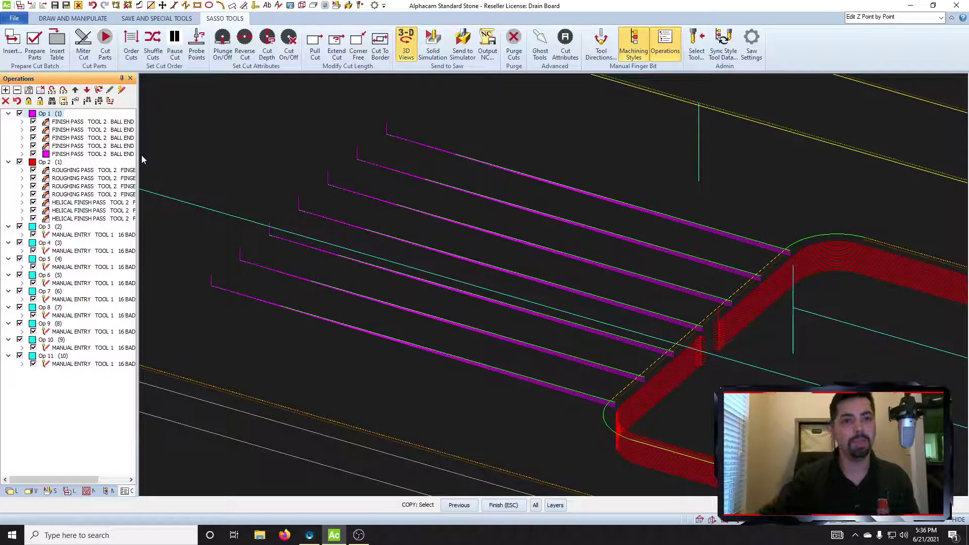
Run the solid simulation of the reordered operations through to the end, raising the simulation speed during the cutout passes.
scroll(629, 411, "down", 3)
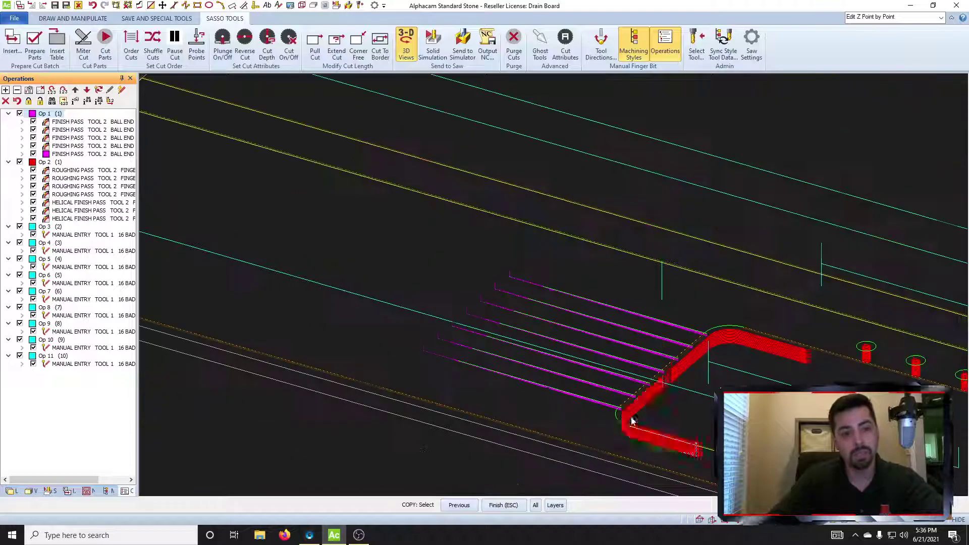
left_click(432, 43)
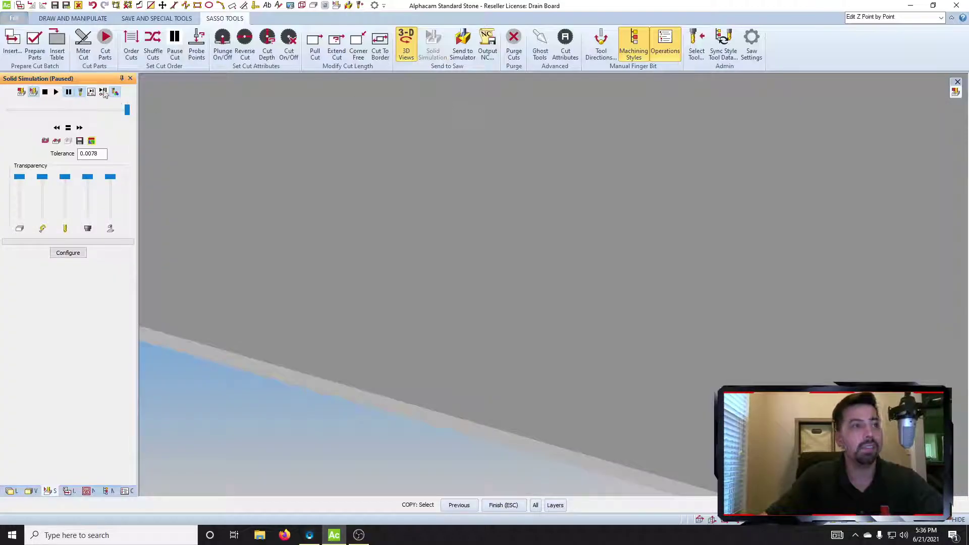
left_click(81, 110)
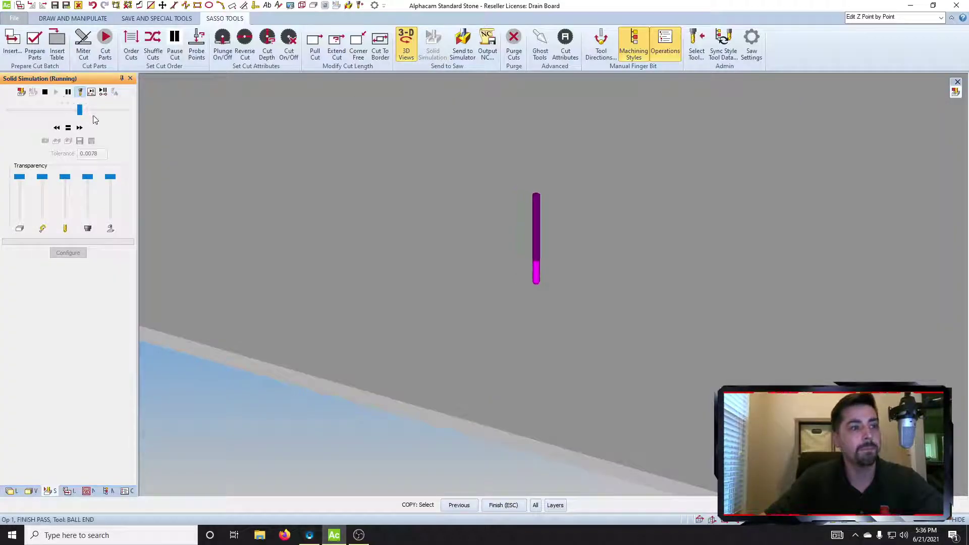
left_click_drag(83, 115, 104, 136)
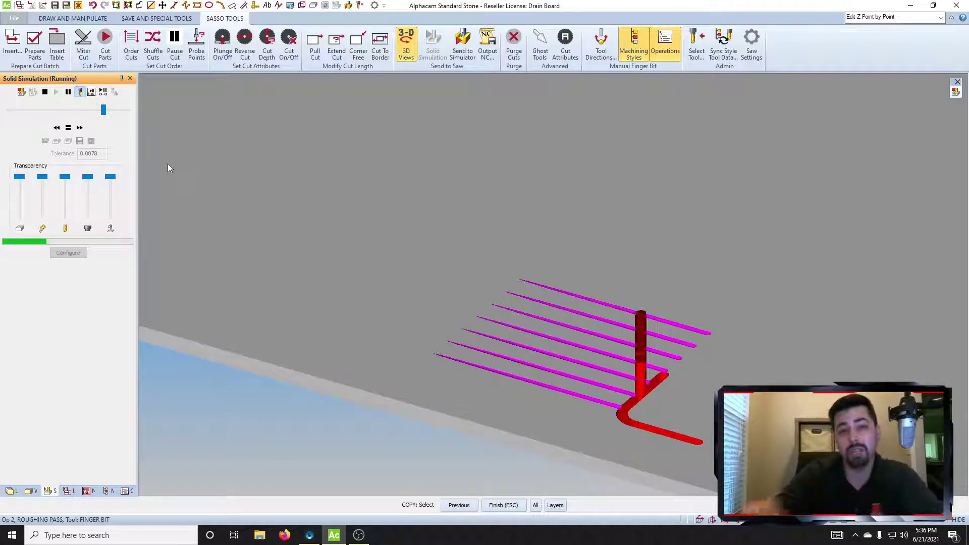
left_click_drag(104, 109, 130, 109)
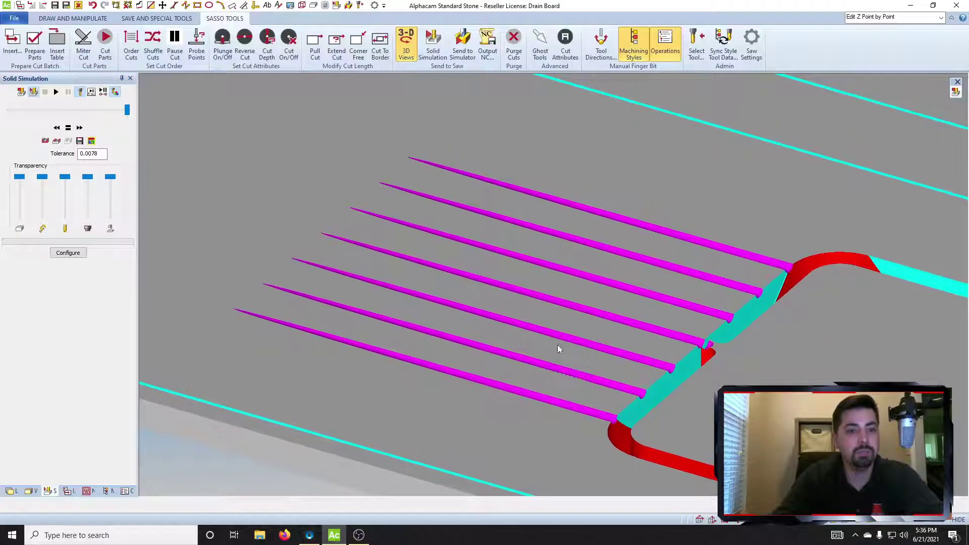
Examine the seven simulated tapered grooves where they meet the sink cutout, in both the flat XY view and the isometric view.
scroll(557, 345, "down", 2)
key("Escape")
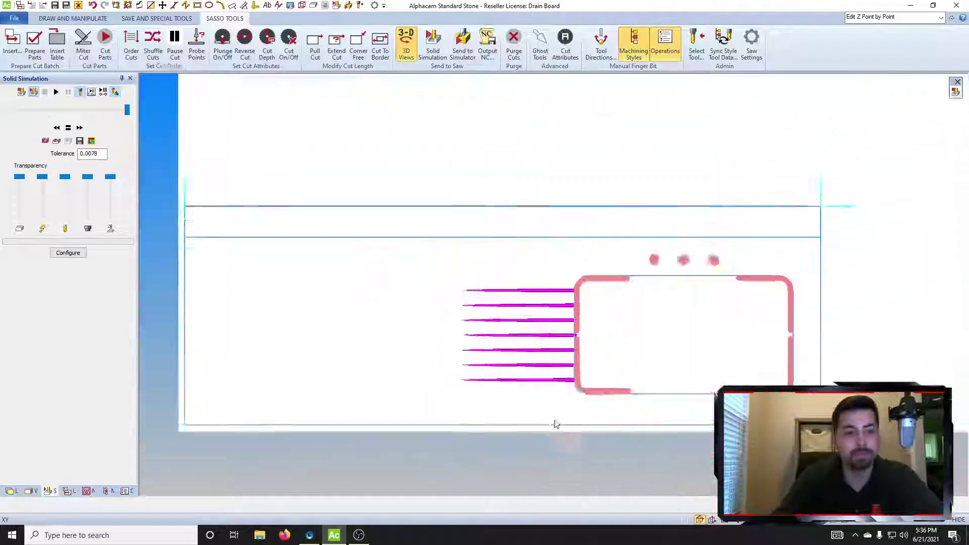
scroll(513, 400, "up", 2)
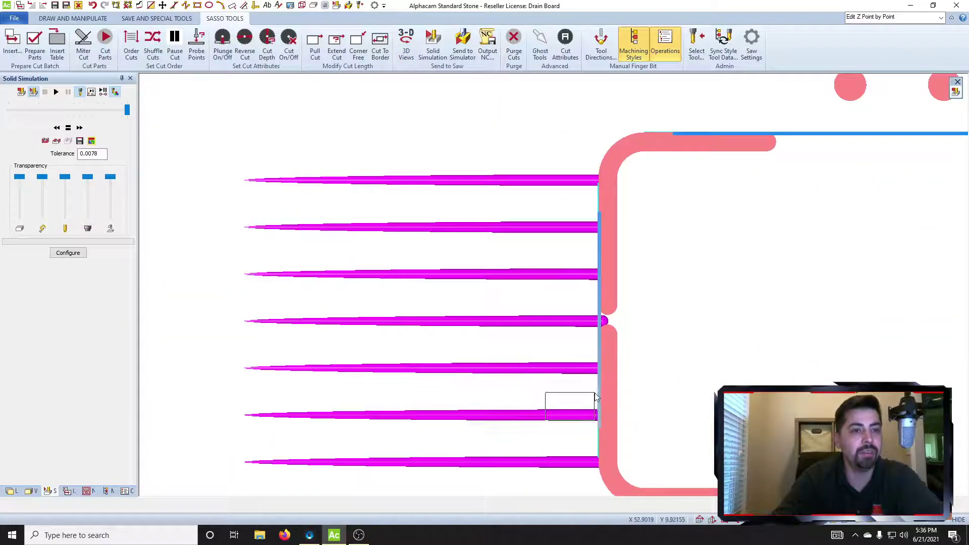
key("ctrl+c")
middle_click_drag(399, 376, 415, 369)
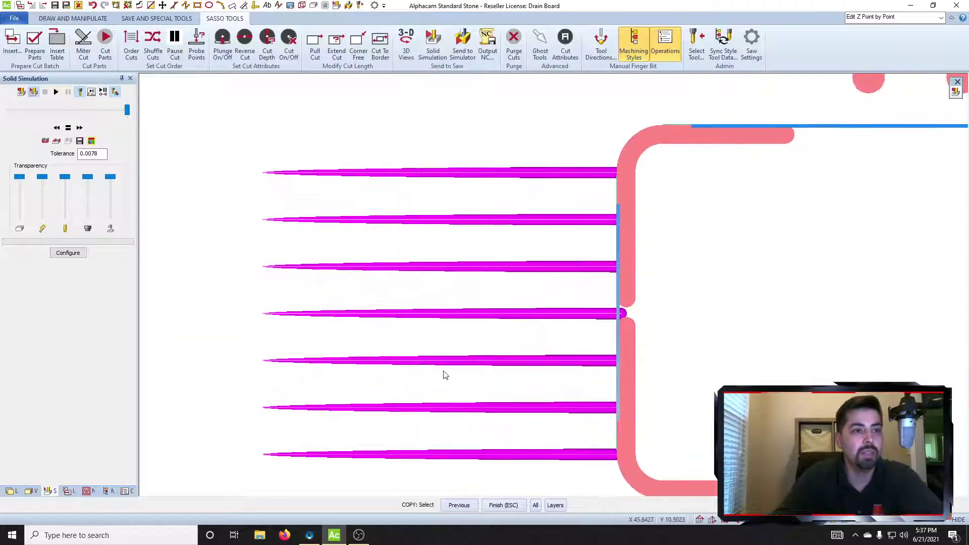
key("Escape")
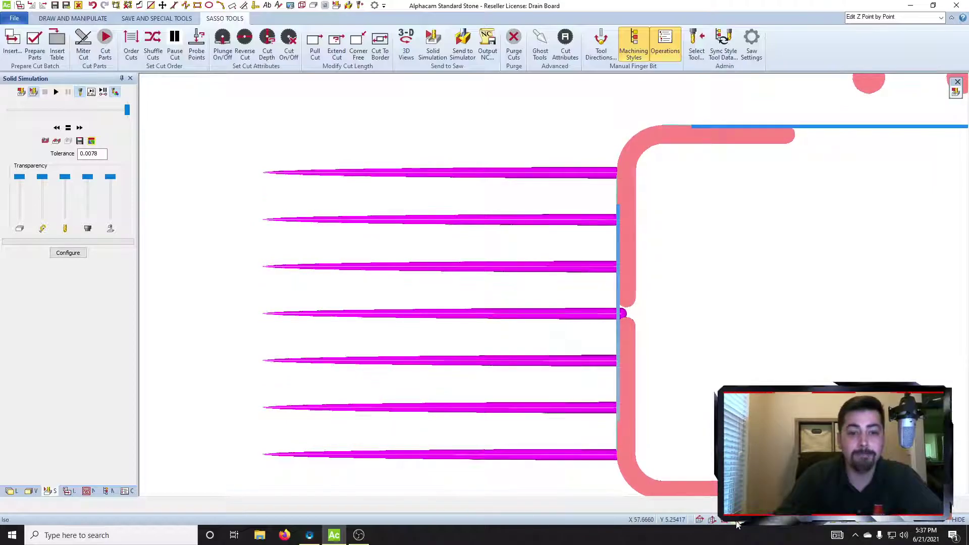
scroll(417, 335, "up", 4)
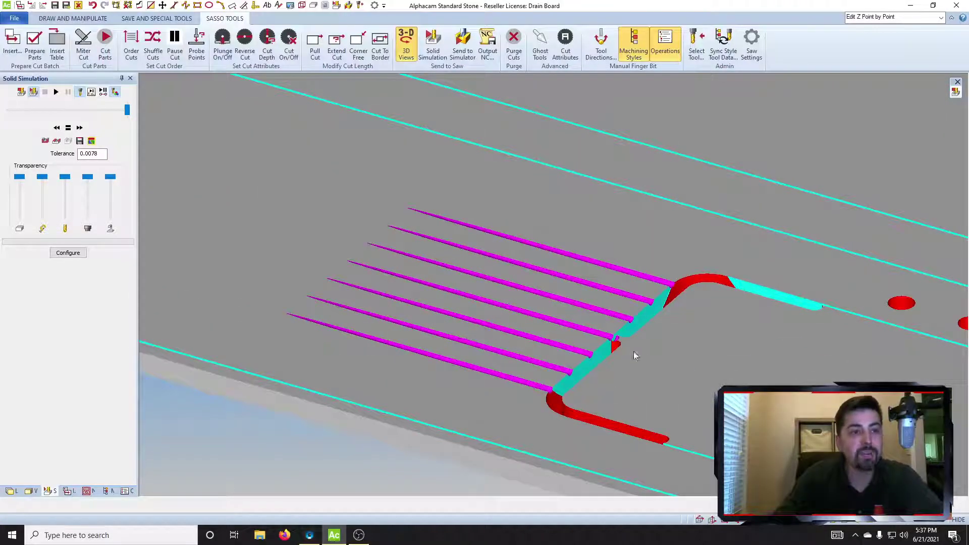